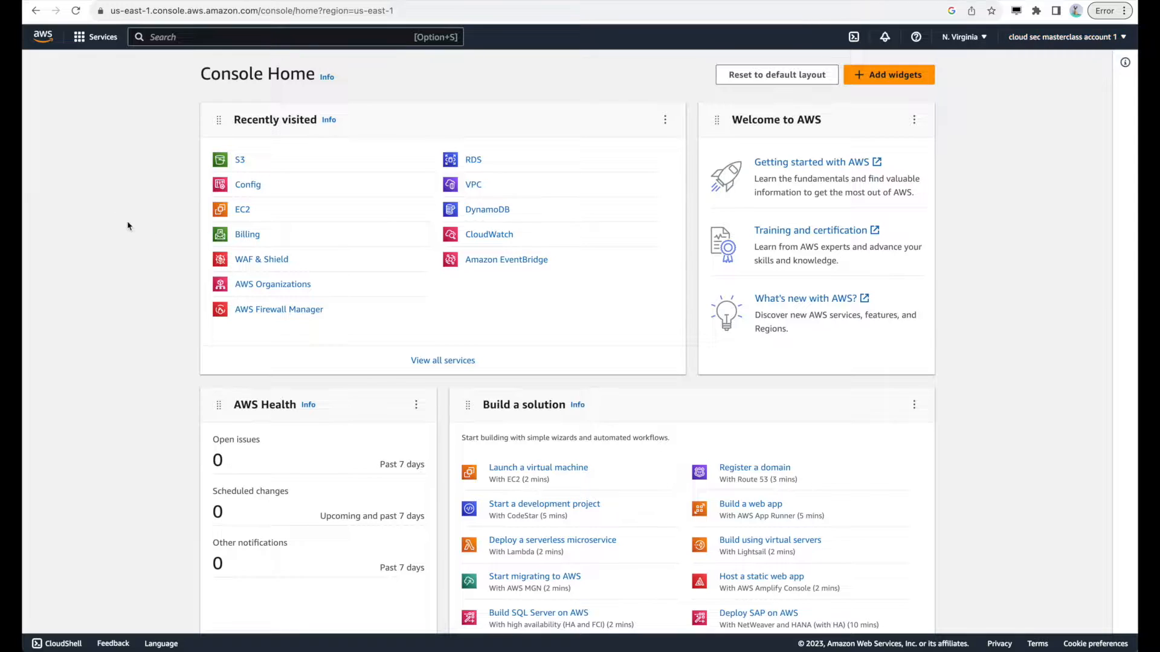
Open AWS Organizations and identify the organization's management account in the account hierarchy.
left_click(280, 290)
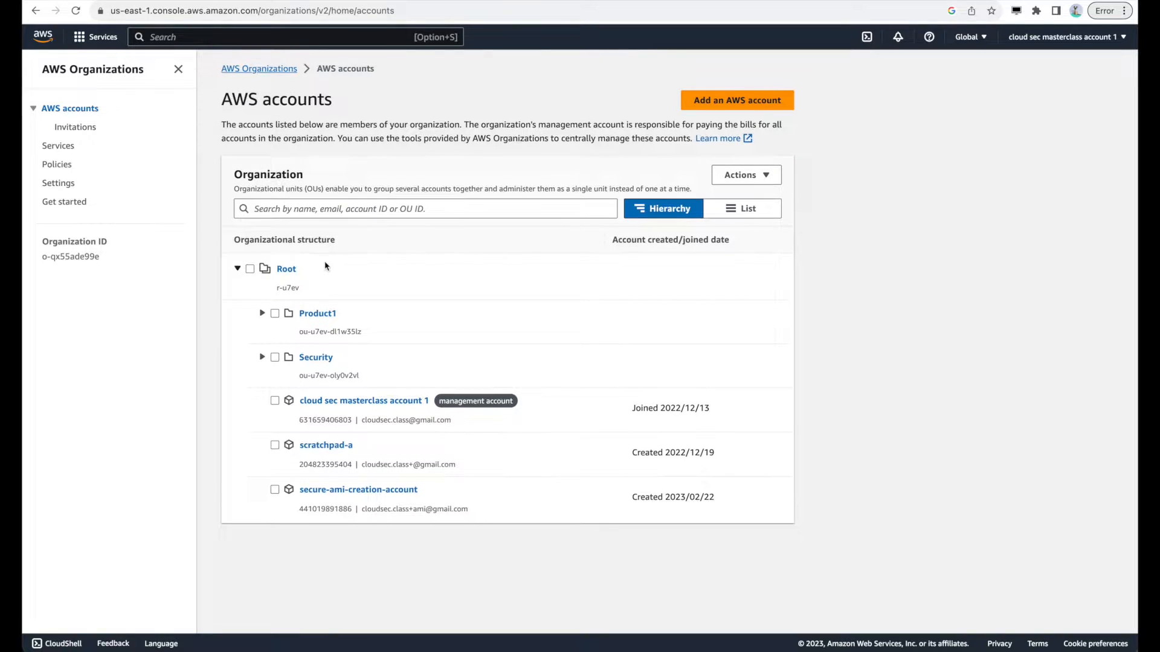
left_click_drag(509, 400, 443, 401)
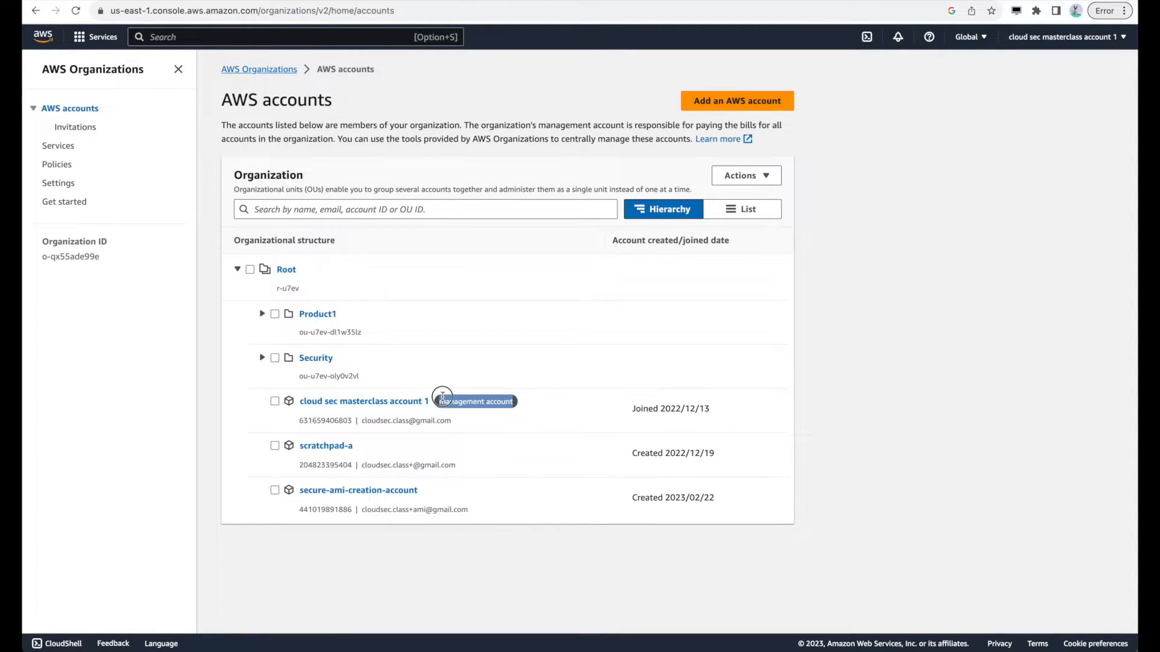
left_click(347, 422)
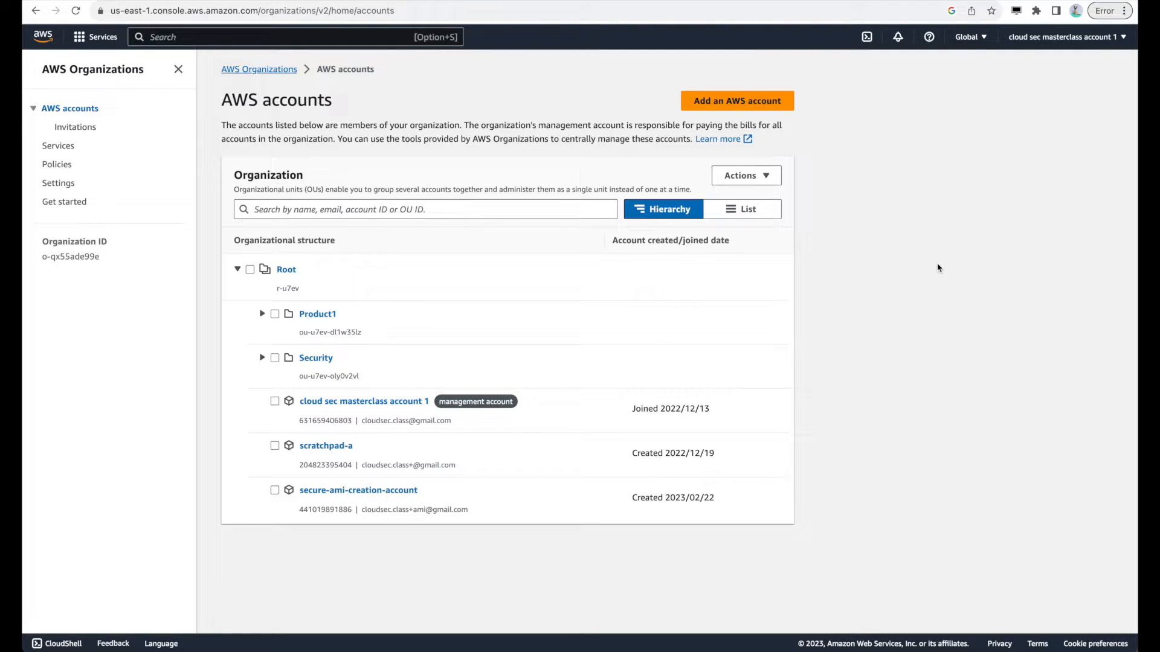
Search the console for "firewall" and open AWS Firewall Manager.
left_click(310, 44)
type("fir")
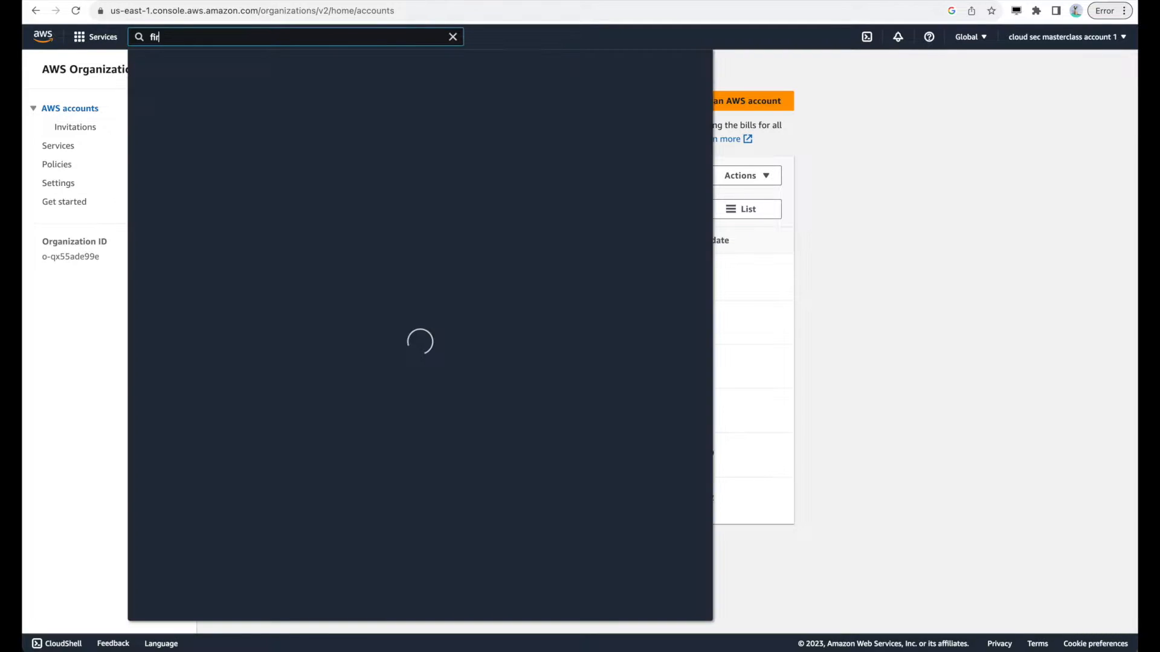
type("ewal")
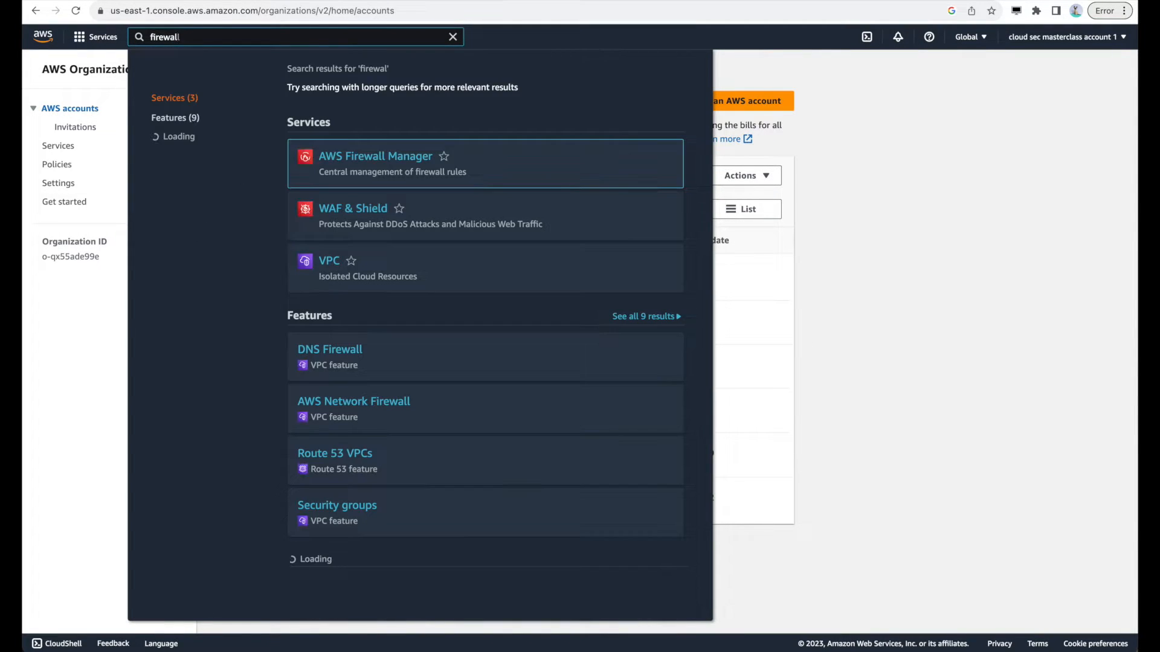
left_click(362, 155)
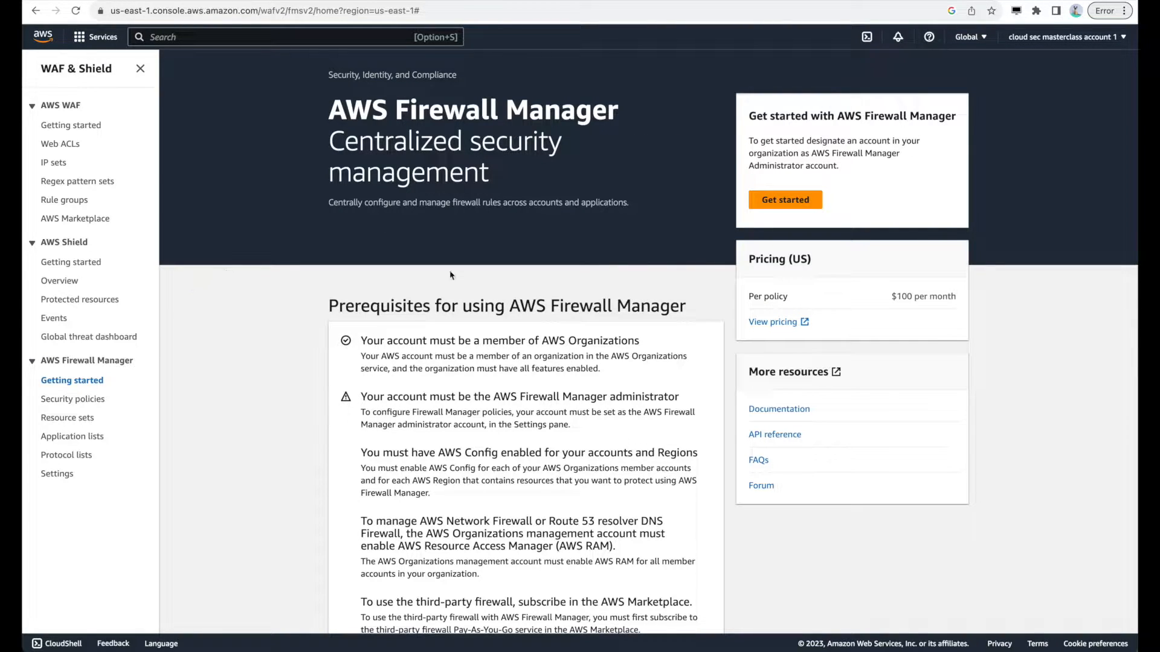
Create the default Firewall Manager administrator account using the current management account's ID.
left_click(801, 205)
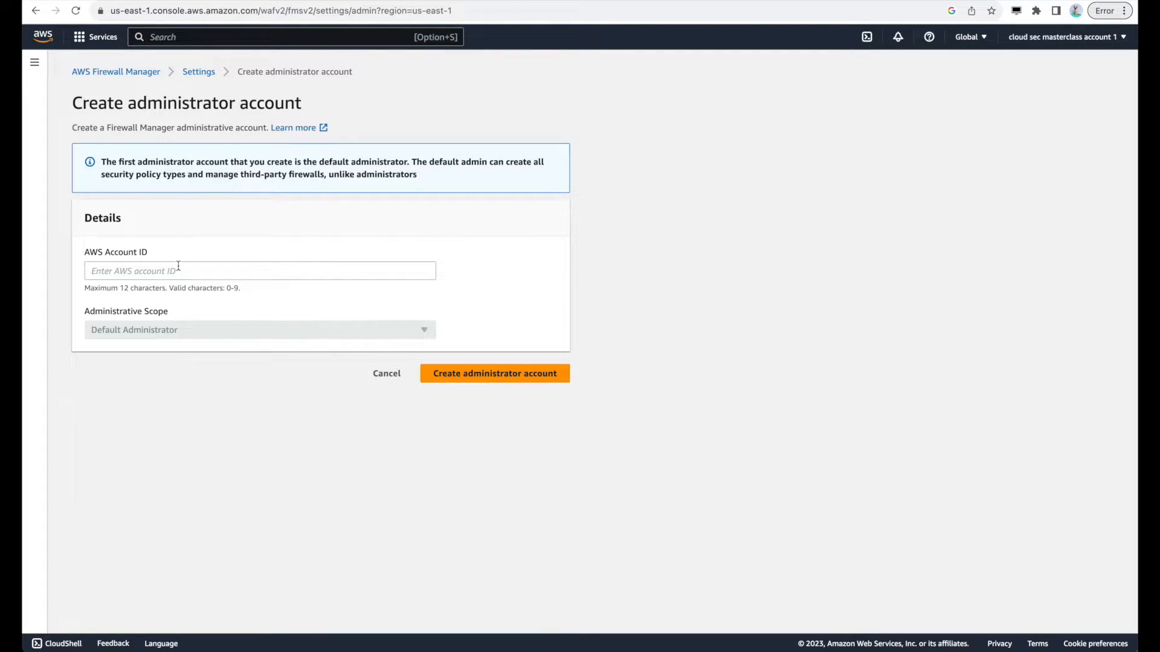
left_click(1054, 37)
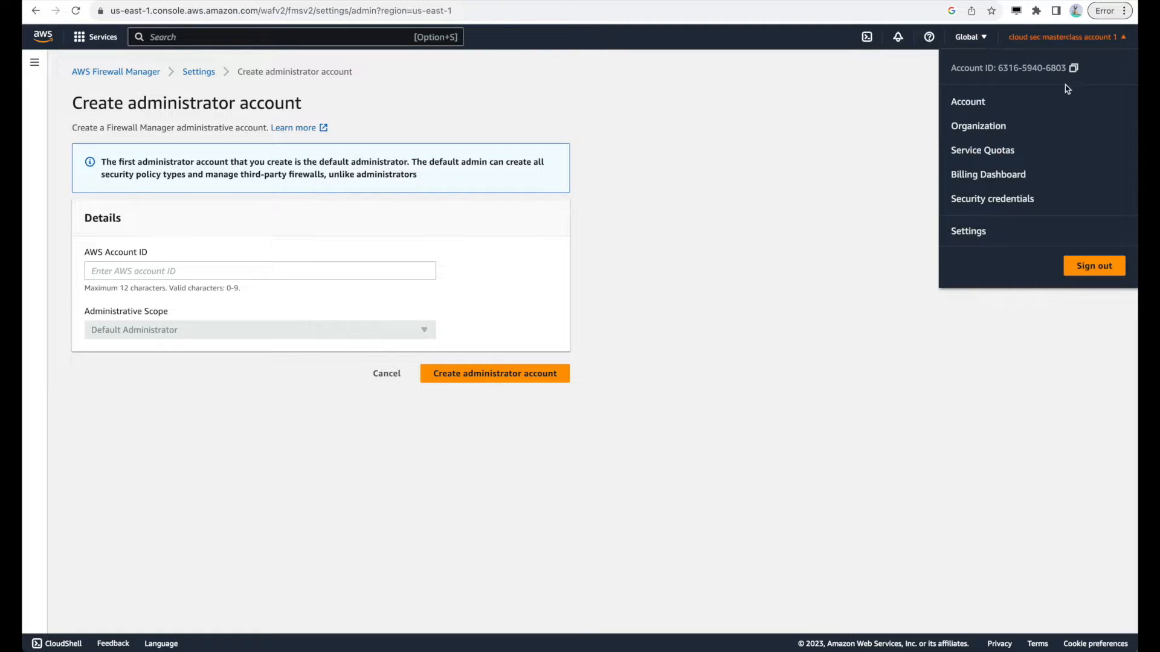
left_click(217, 269)
key("super+v")
left_click(469, 374)
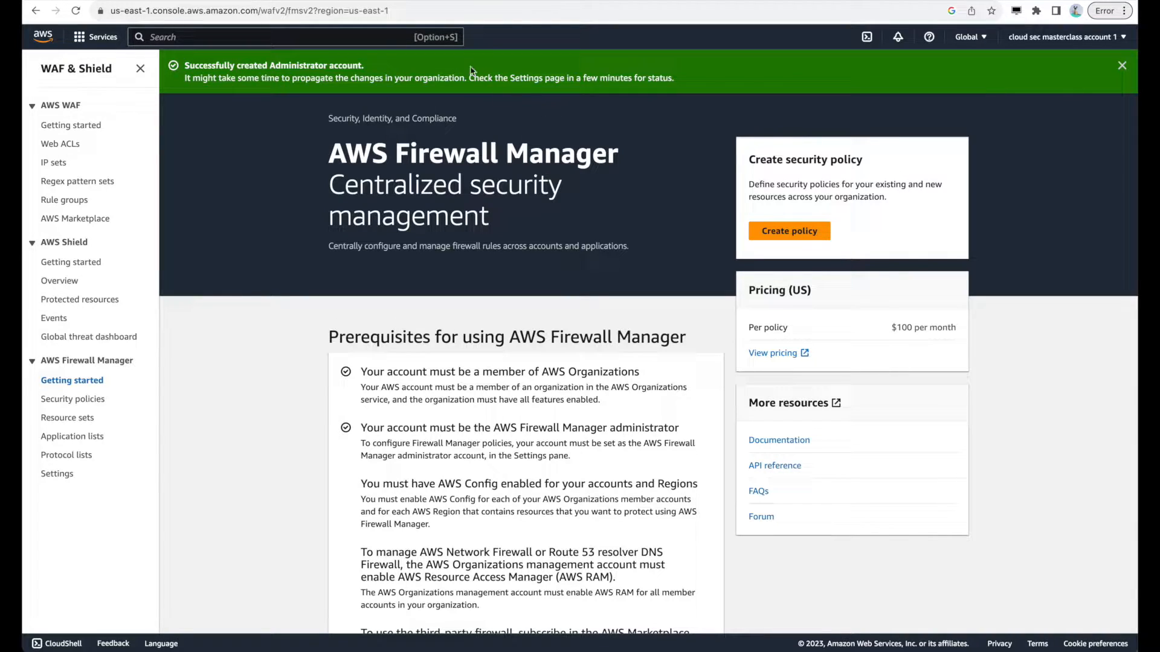
Open AWS Organizations again and locate the scratchpad-a member account and its account ID.
left_click(337, 35)
type("orgs")
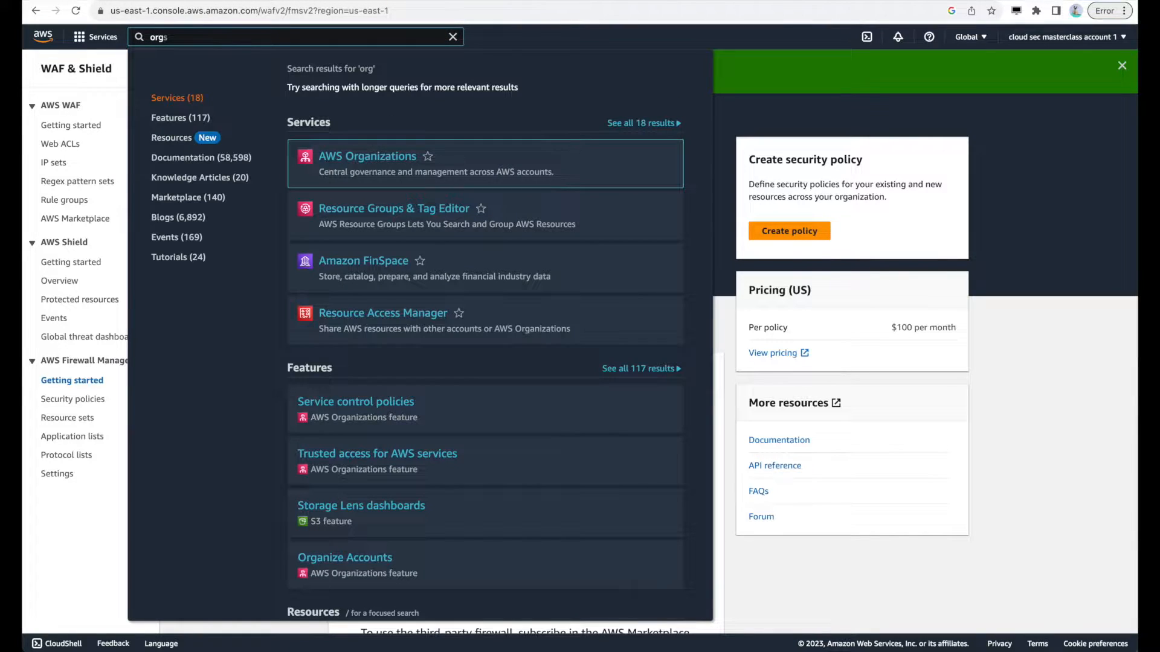
left_click(372, 158)
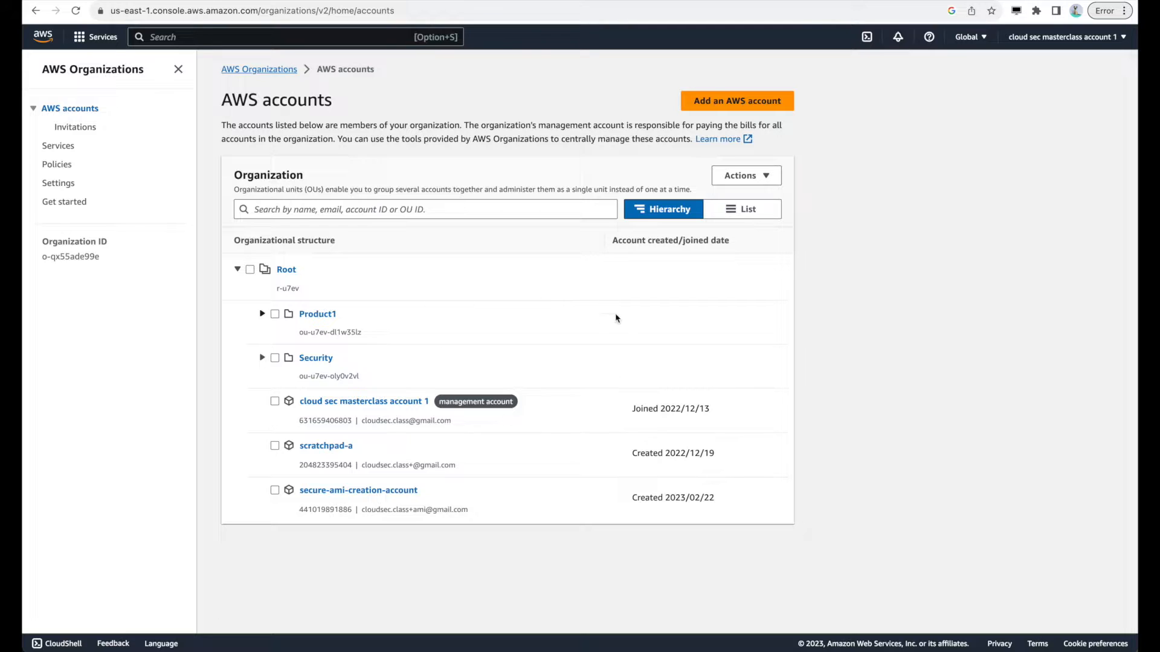
left_click(1056, 38)
left_click(876, 279)
left_click_drag(357, 454, 283, 448)
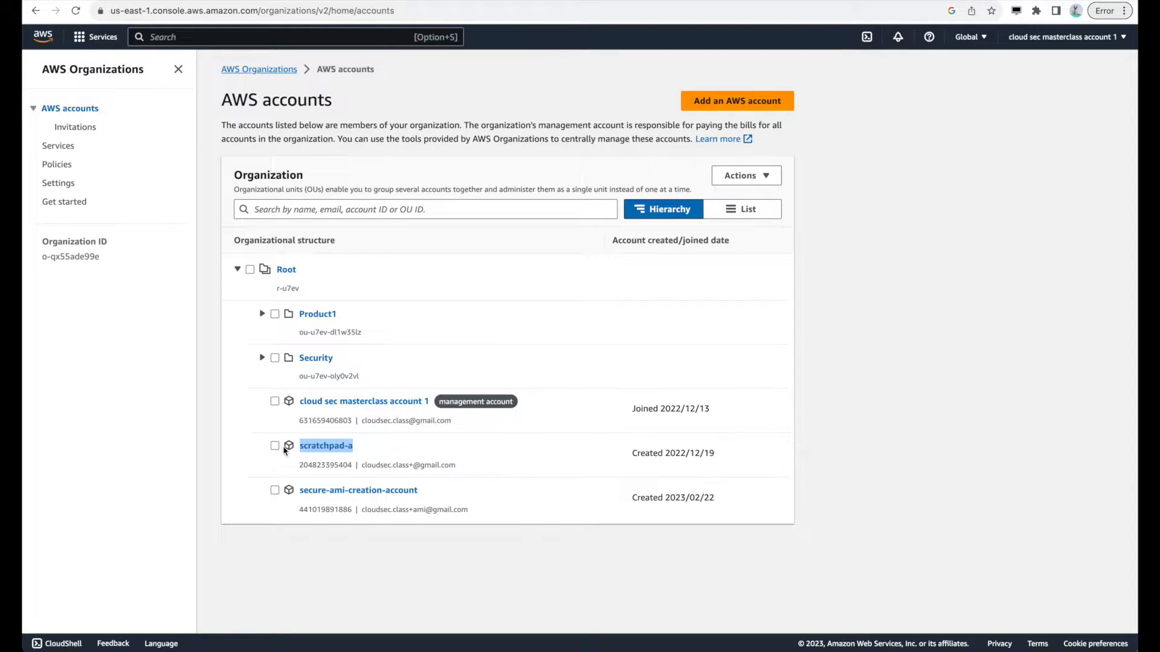
double_click(329, 462)
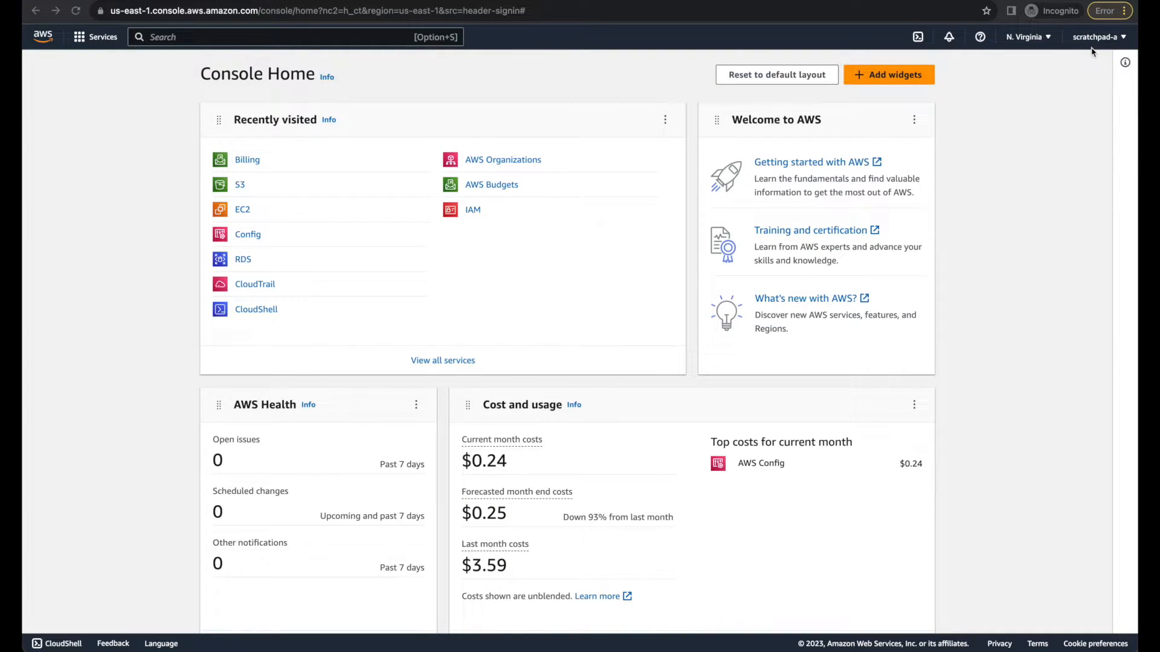
Check the account ID in the scratchpad-a account's console in the incognito window.
left_click(1098, 39)
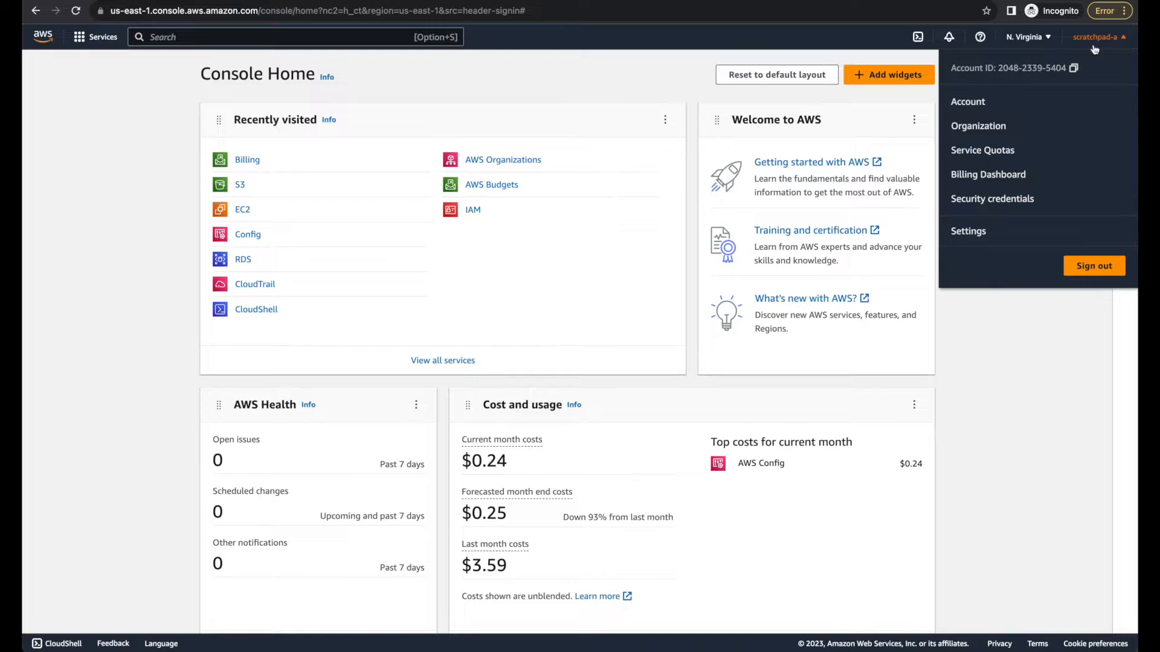
left_click_drag(1048, 68, 1072, 69)
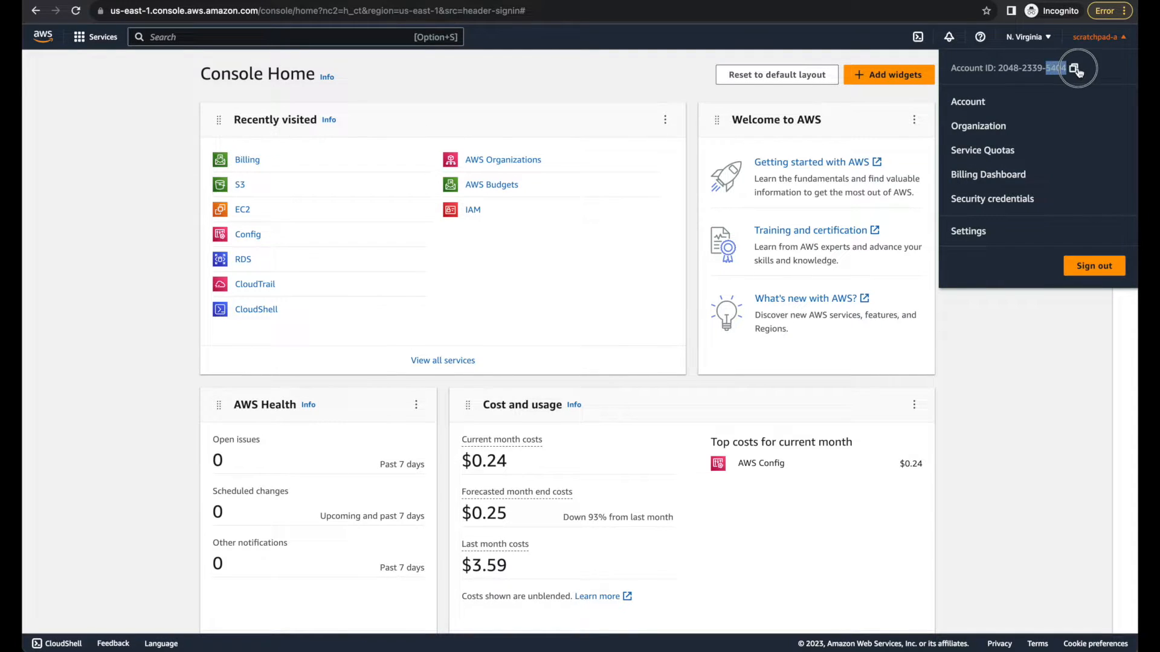
left_click(127, 210)
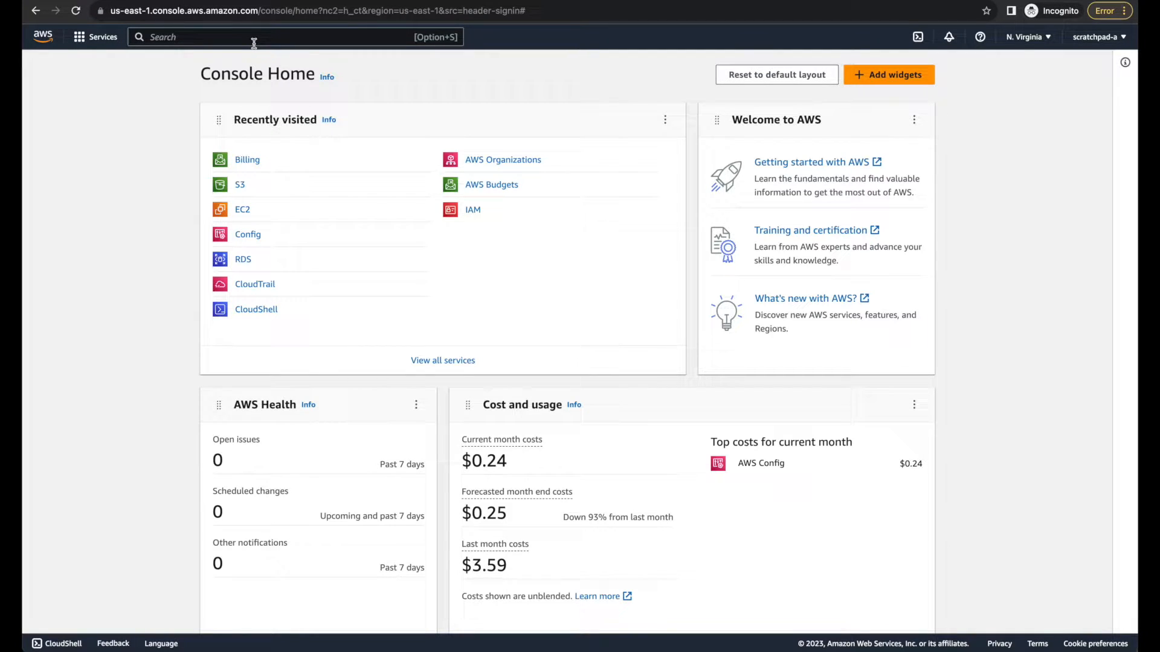
Open AWS Config in the scratchpad-a account and look over its dashboard.
type("config")
left_click(320, 156)
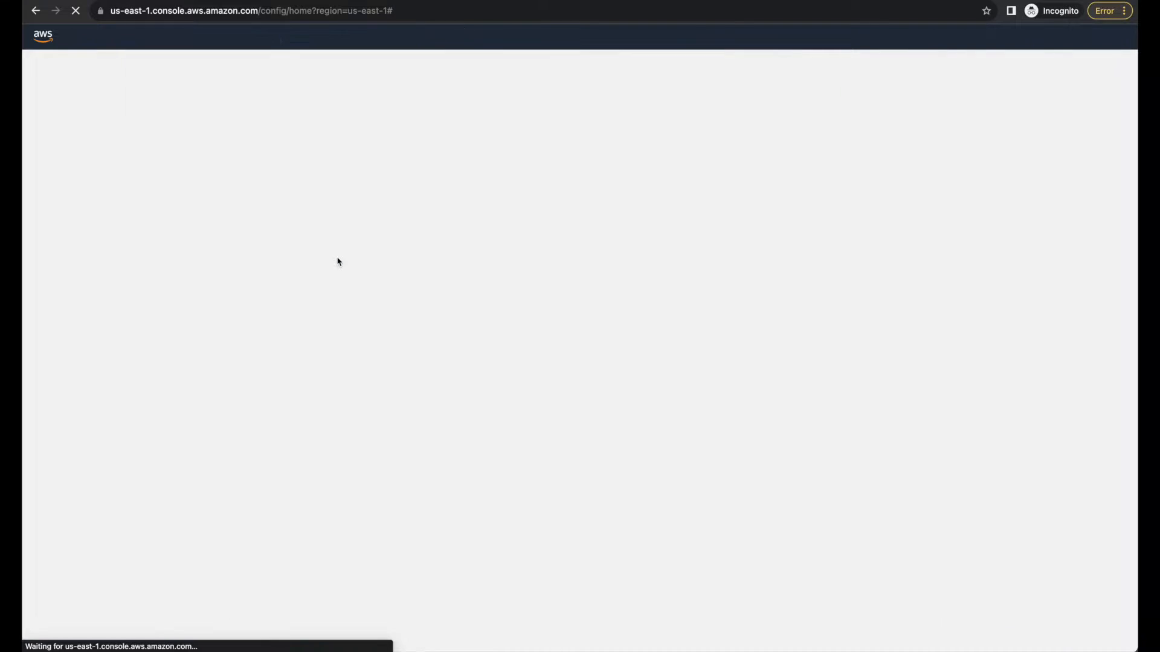
scroll(337, 261, "down", 3)
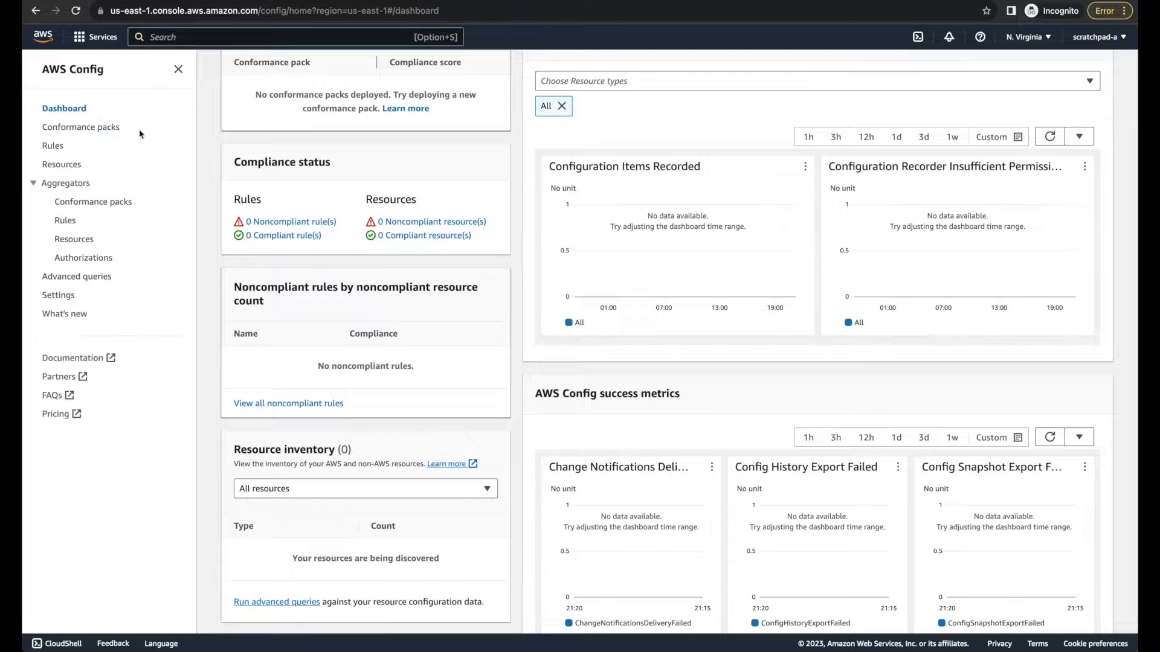
scroll(375, 197, "up", 1)
scroll(375, 196, "up", 3)
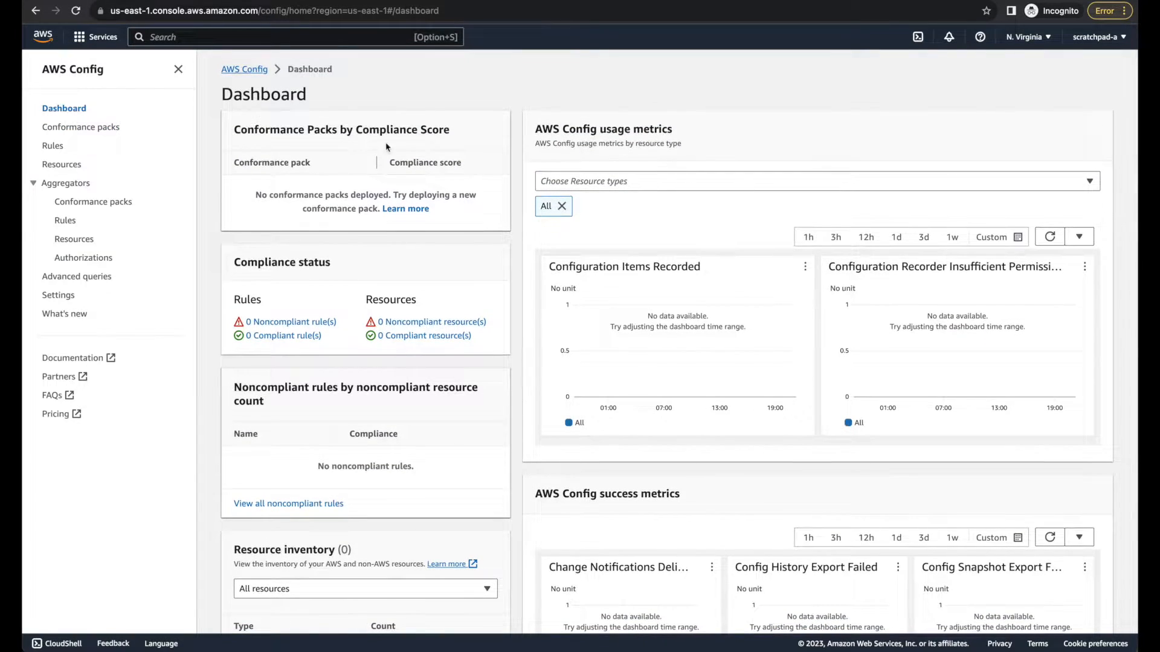
Edit the AWS Config settings to enable recording and confirm the start of recording.
left_click(60, 295)
left_click(1090, 116)
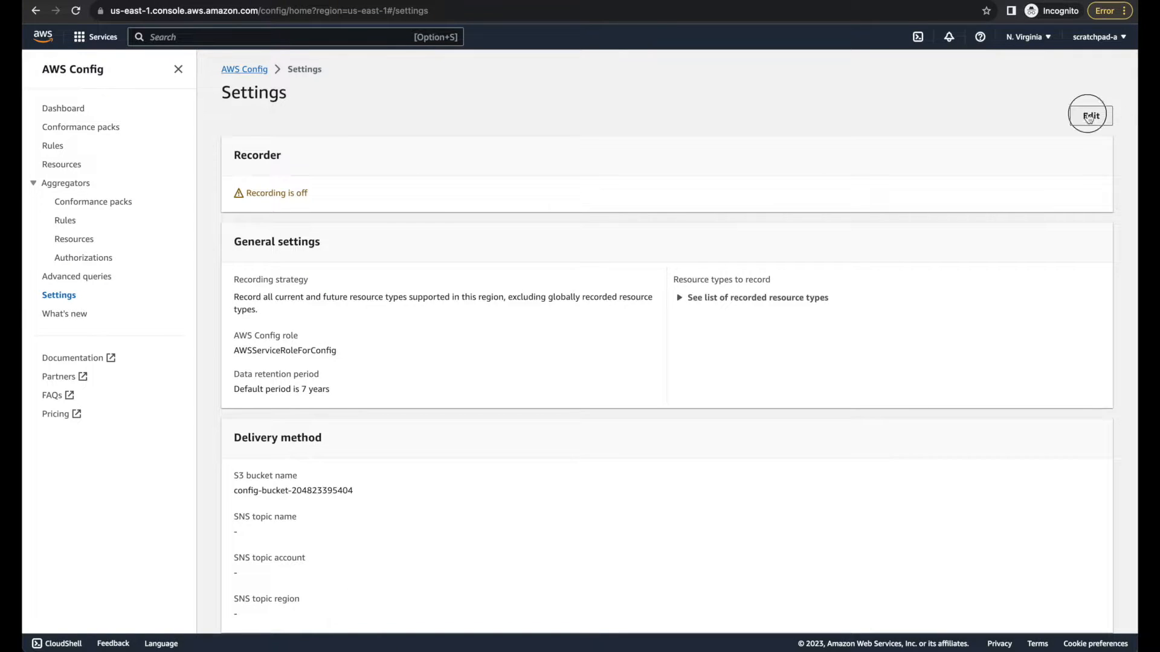
left_click(88, 175)
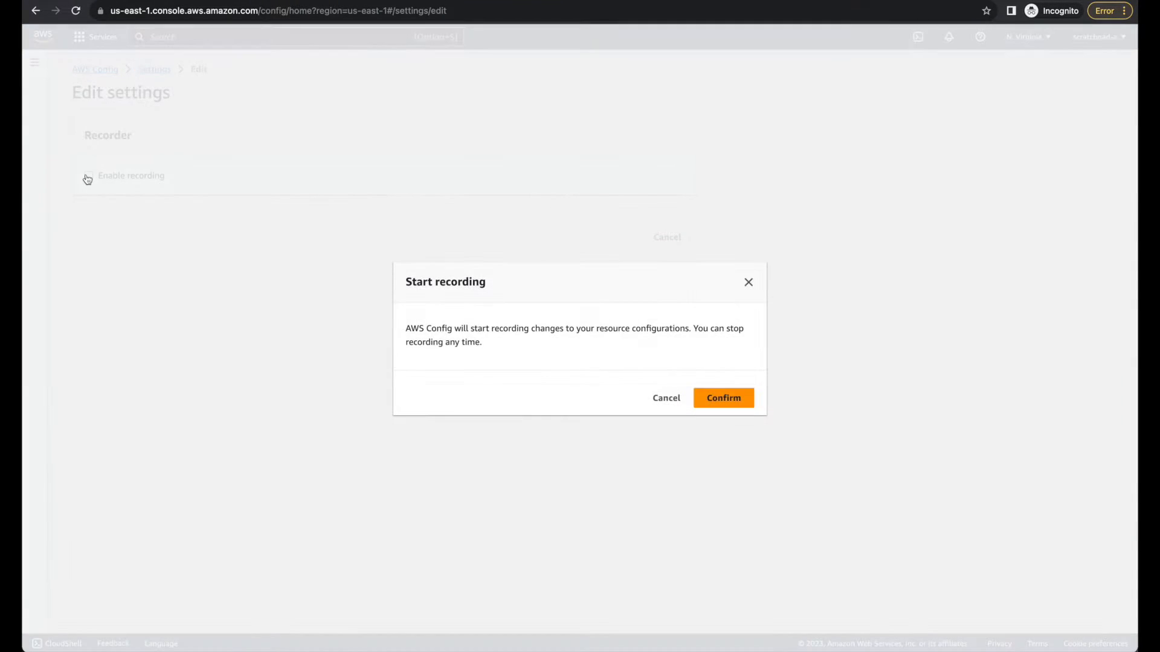
left_click(704, 396)
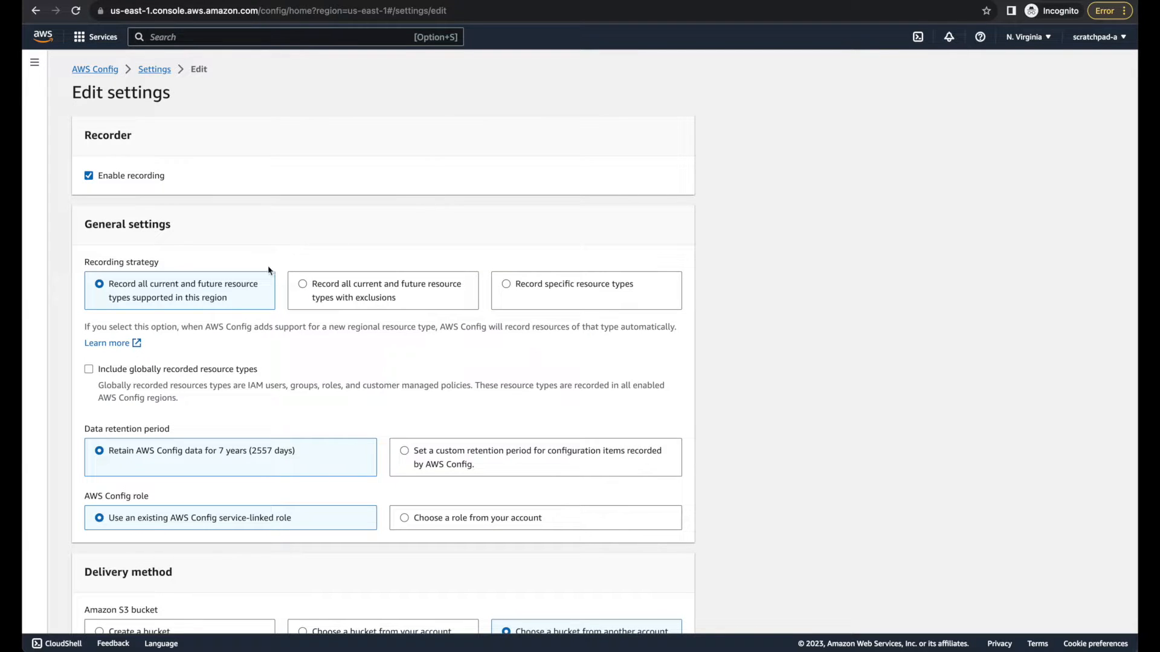
Set the Config delivery method to create an S3 bucket, keeping the other settings, and save.
scroll(215, 279, "down", 1)
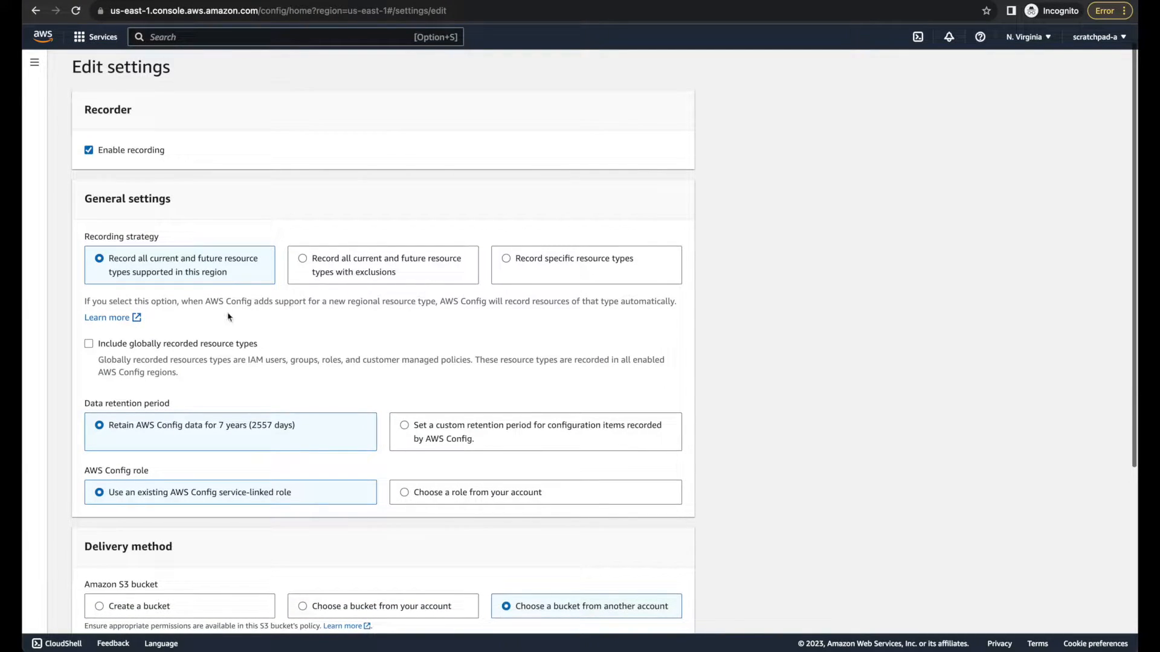
scroll(323, 299, "down", 2)
scroll(320, 296, "down", 2)
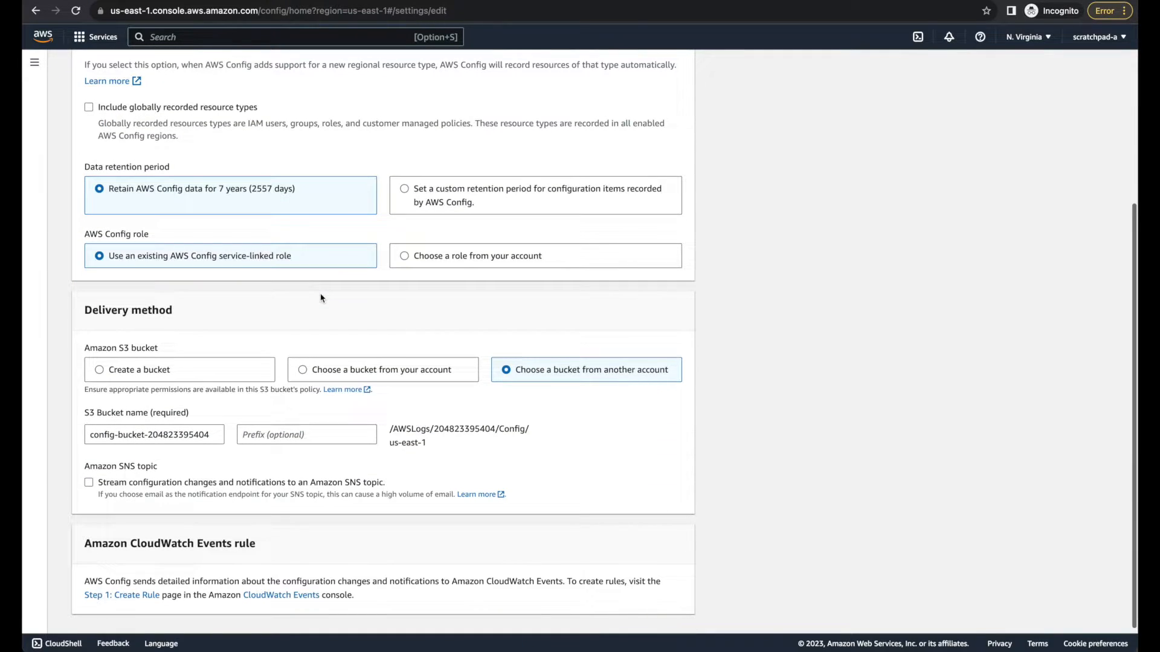
scroll(321, 296, "down", 1)
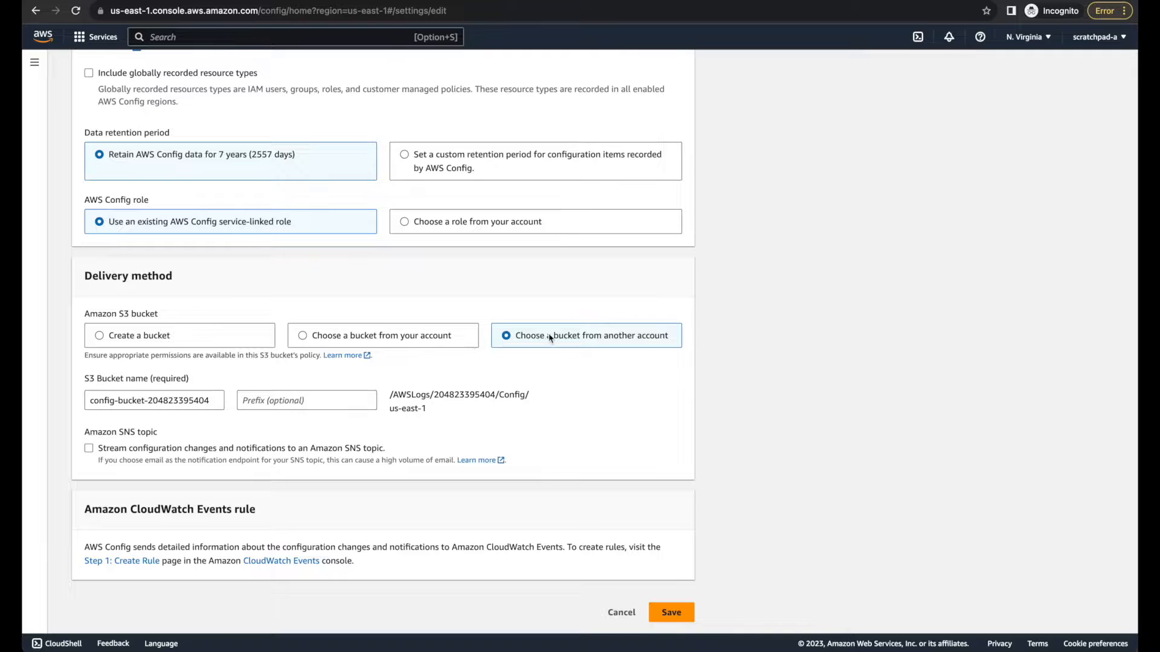
left_click(185, 333)
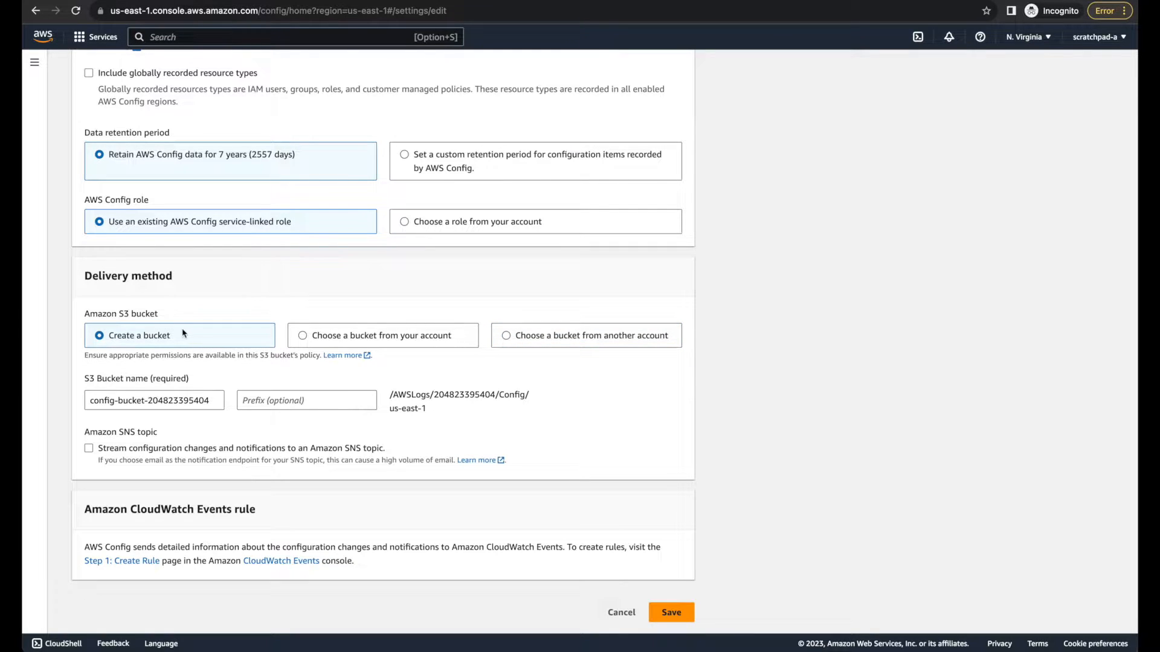
mouse_move(699, 647)
left_click(683, 616)
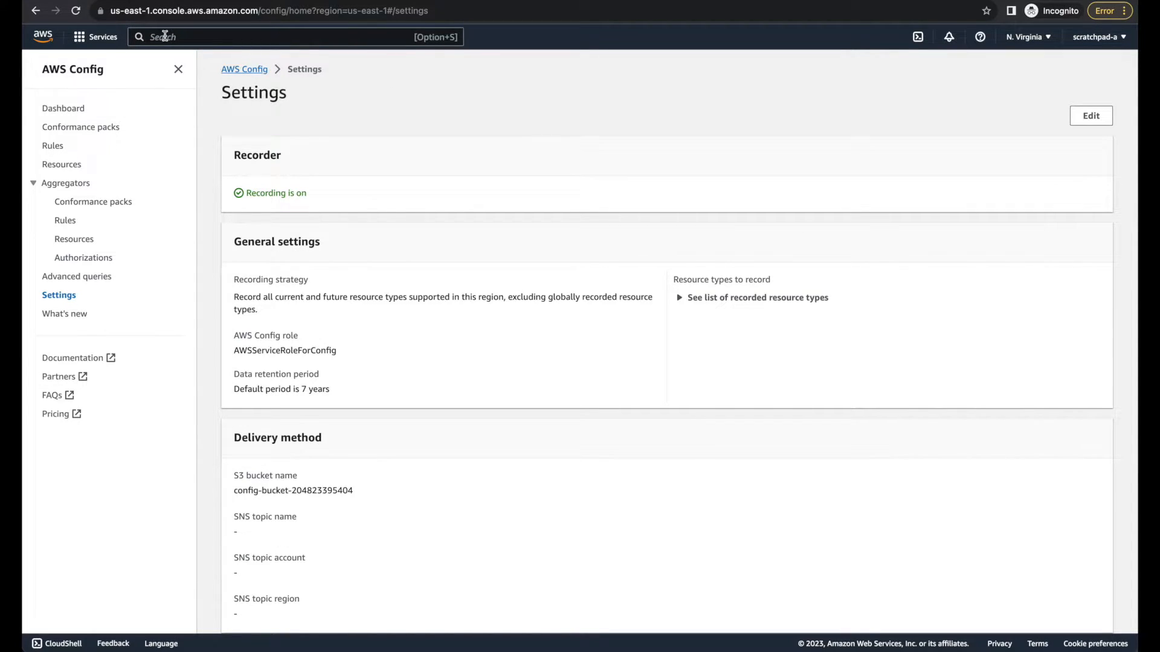
Open EC2 and go to the list of security groups.
left_click(165, 37)
type("ec2")
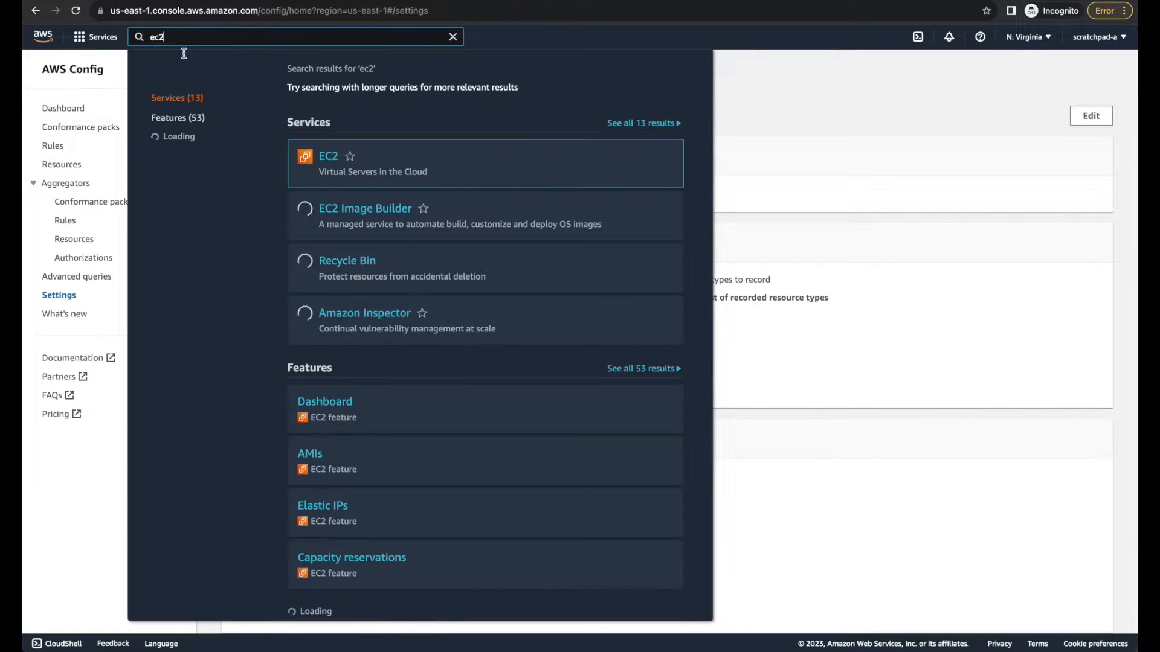
left_click(327, 158)
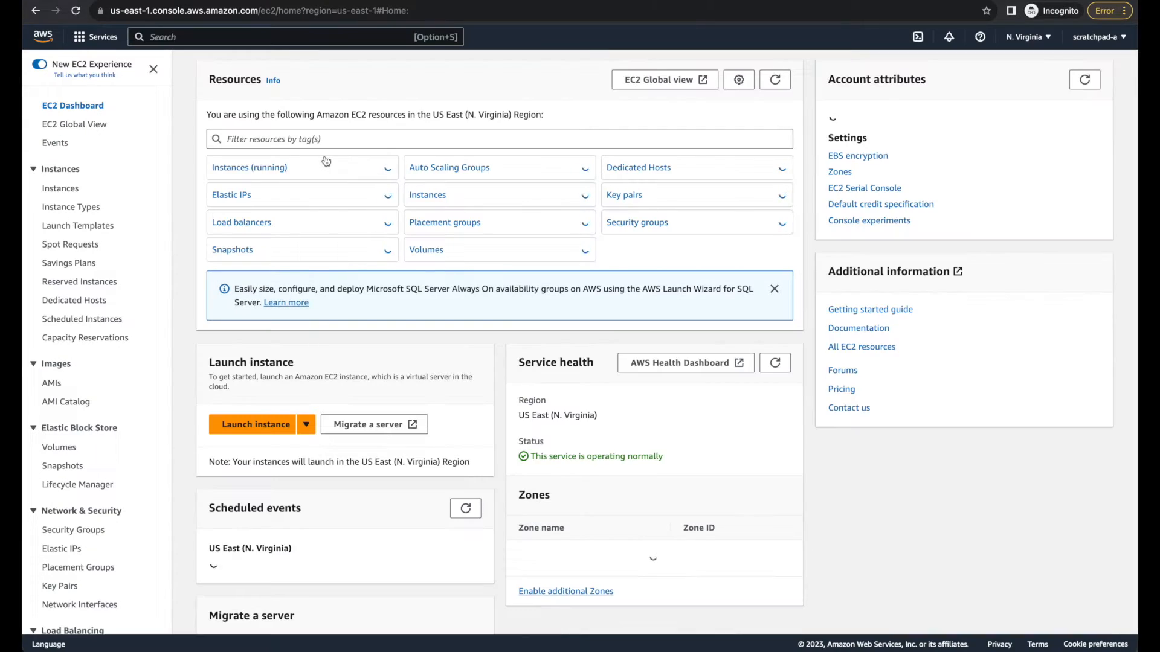
left_click(448, 167)
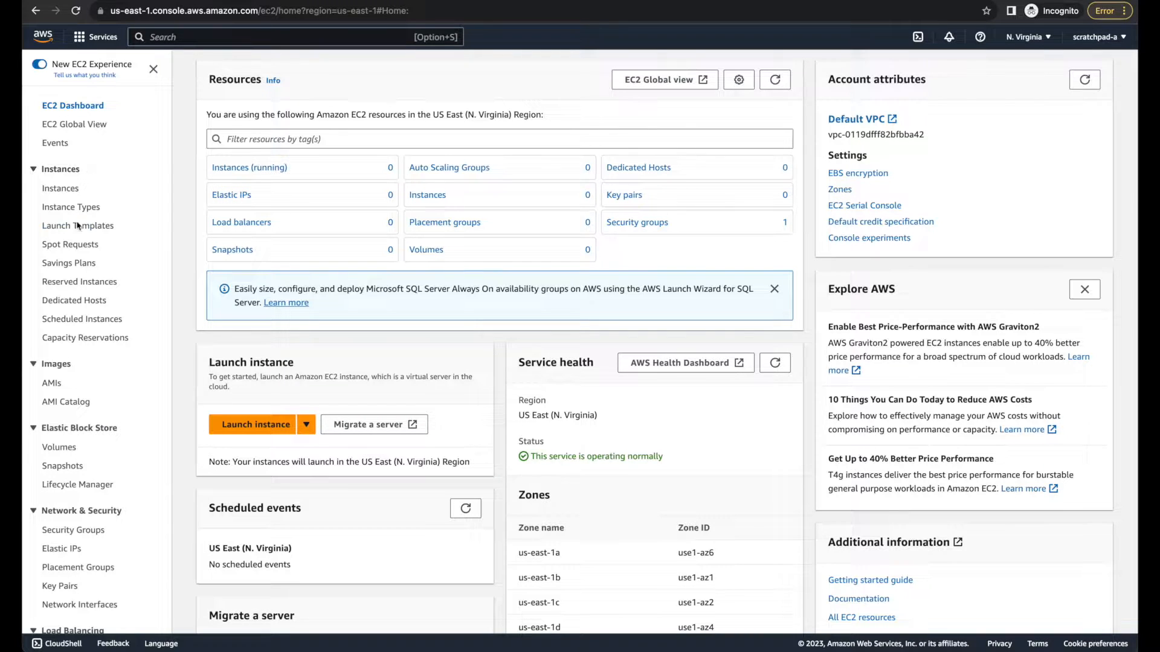
scroll(77, 217, "down", 2)
left_click(74, 418)
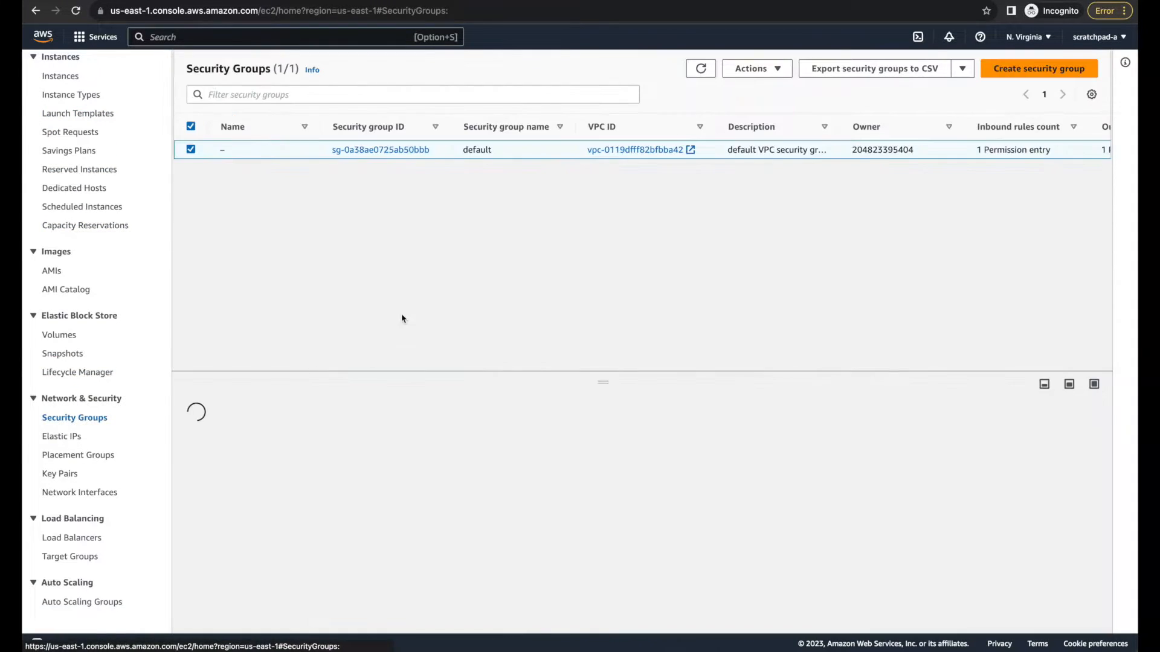
Start a new security group named insecure-db-access.
left_click(1034, 72)
left_click(362, 214)
type("insec")
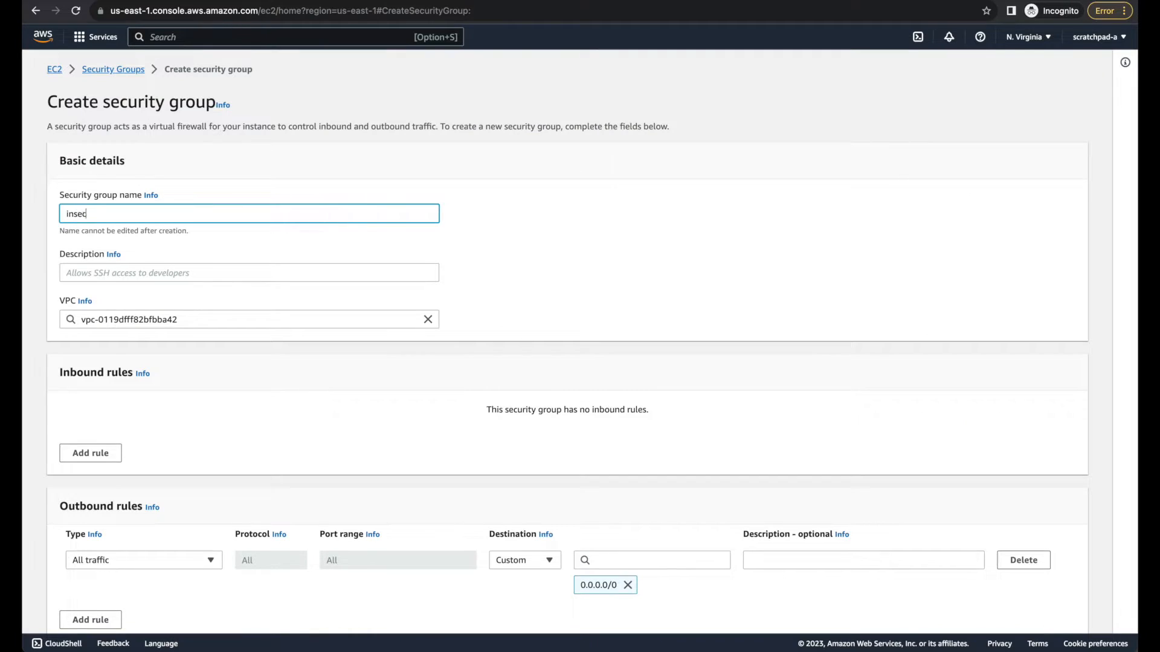
type("ure-db-access")
left_click(543, 236)
scroll(544, 236, "down", 2)
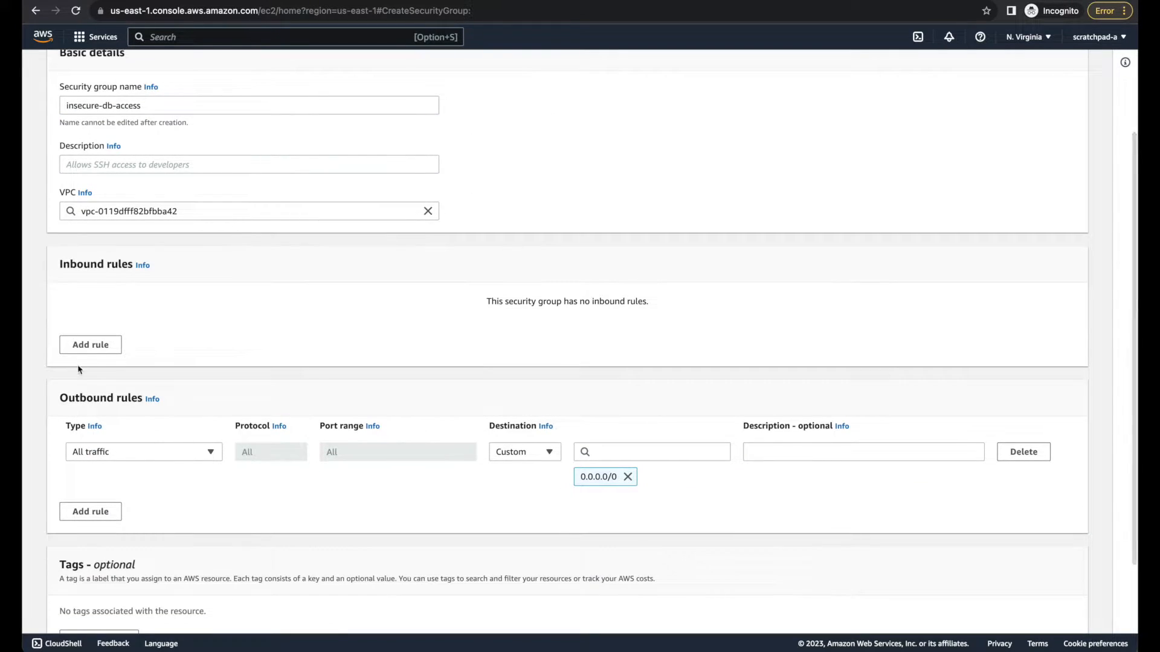
left_click(103, 348)
left_click(384, 322)
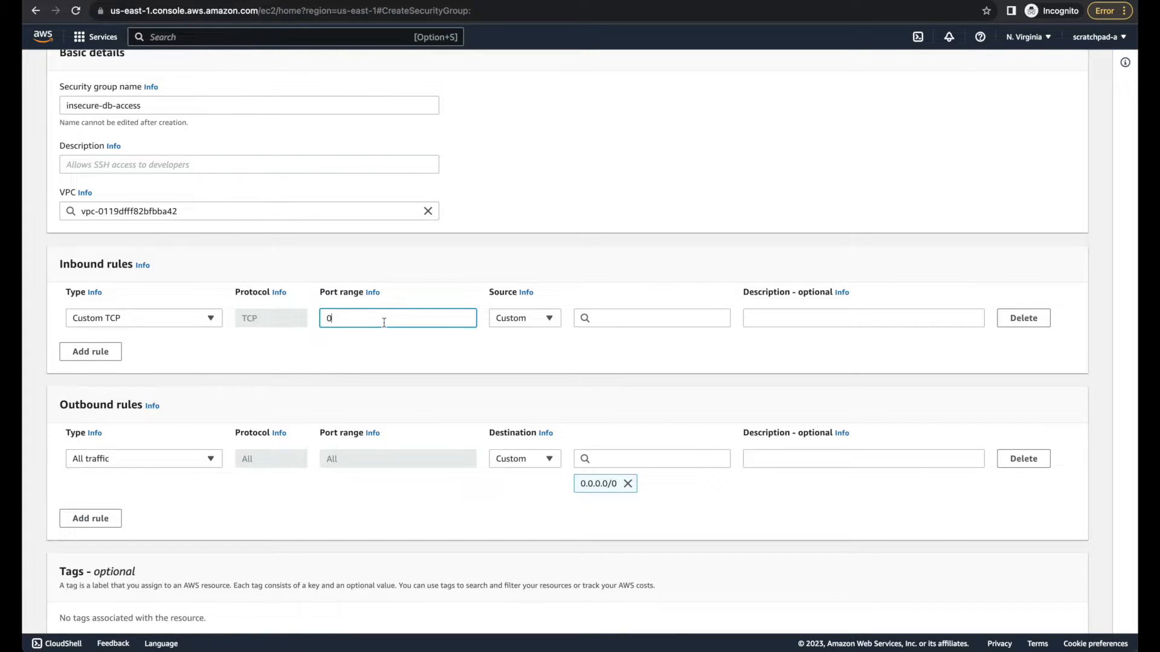
type("3306")
left_click(611, 320)
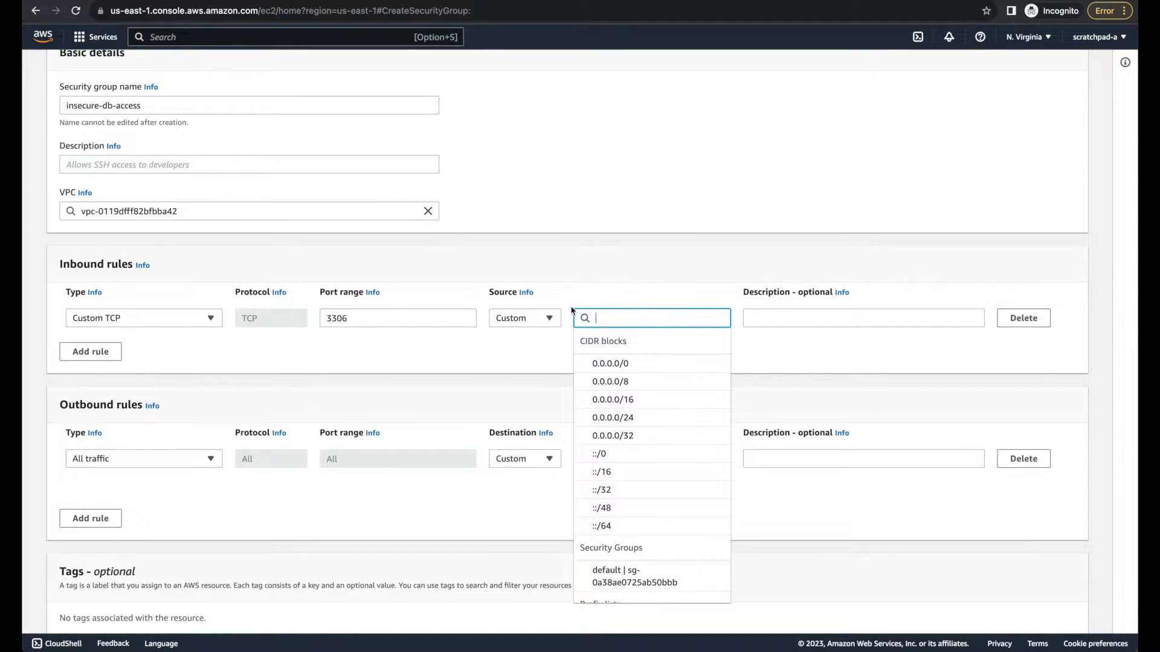
left_click(488, 349)
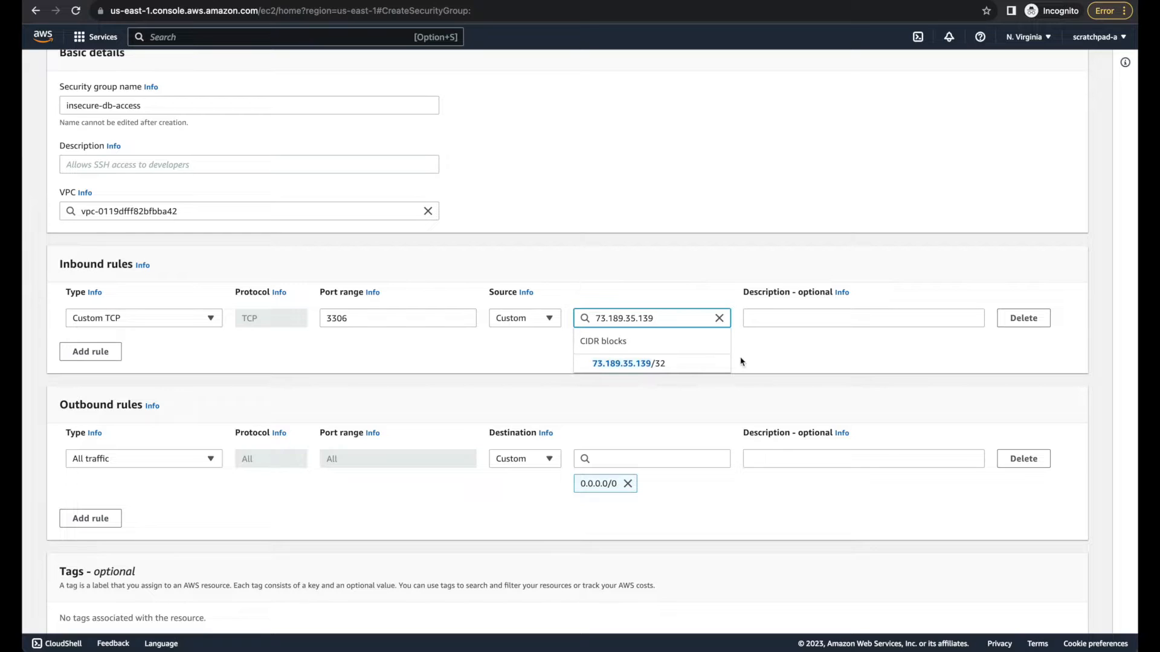
left_click(656, 367)
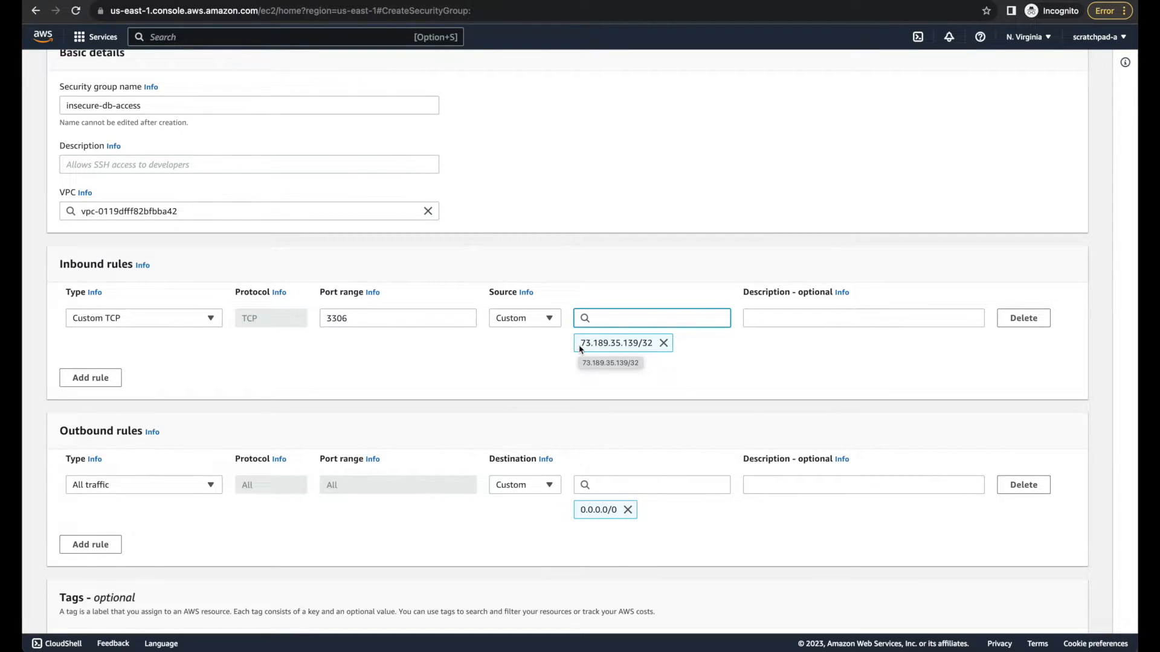
Enter the description "insecure access to db" and create the security group.
scroll(580, 350, "down", 3)
left_click(1000, 612)
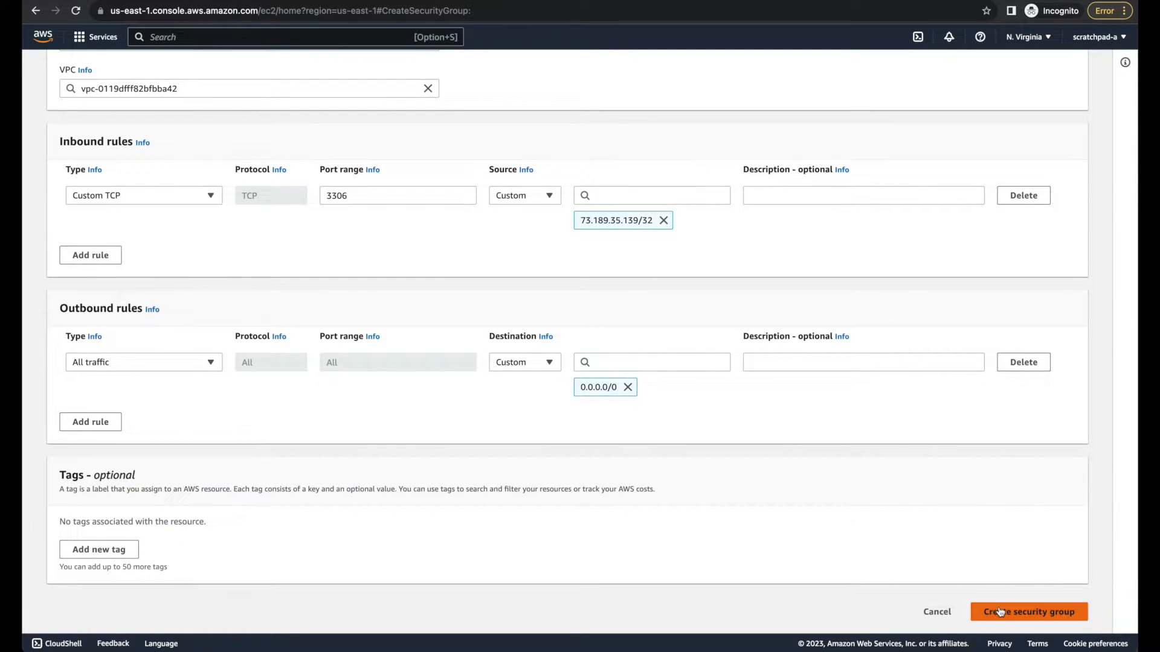
left_click(101, 269)
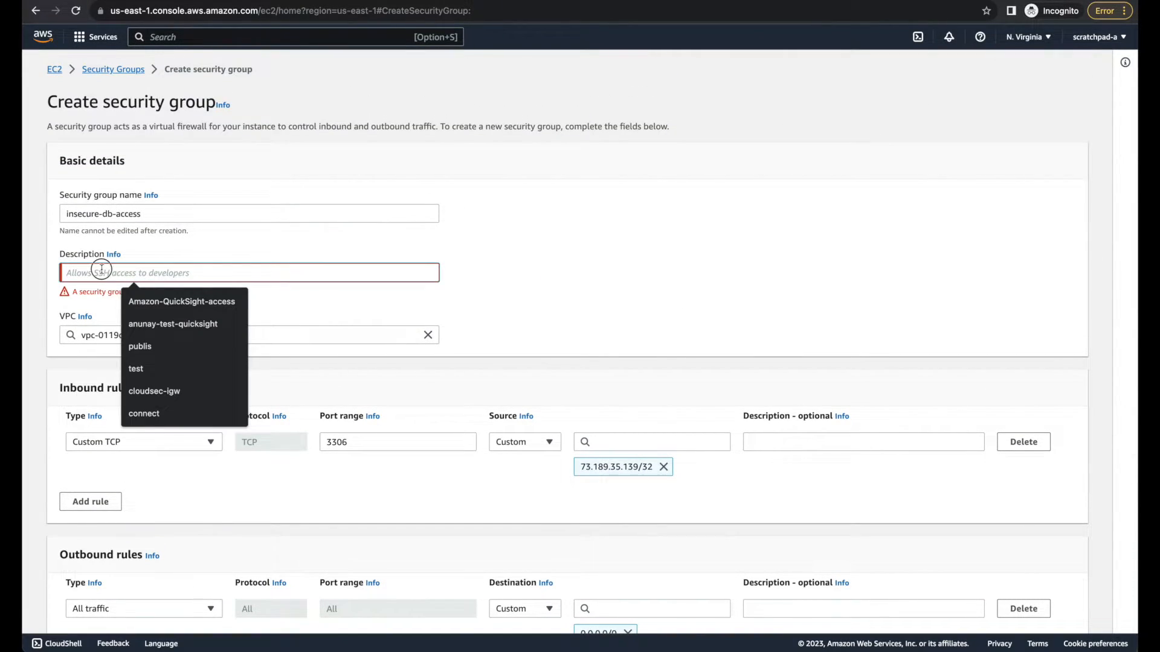
type("insecure access to db")
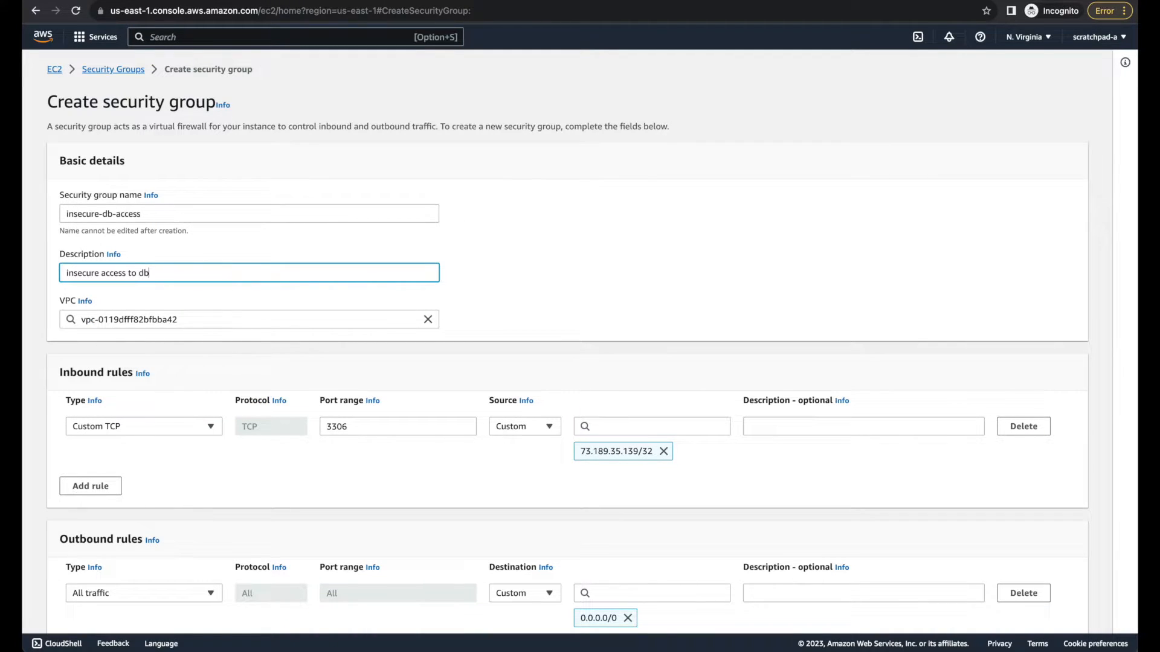
scroll(242, 298, "down", 5)
left_click(994, 614)
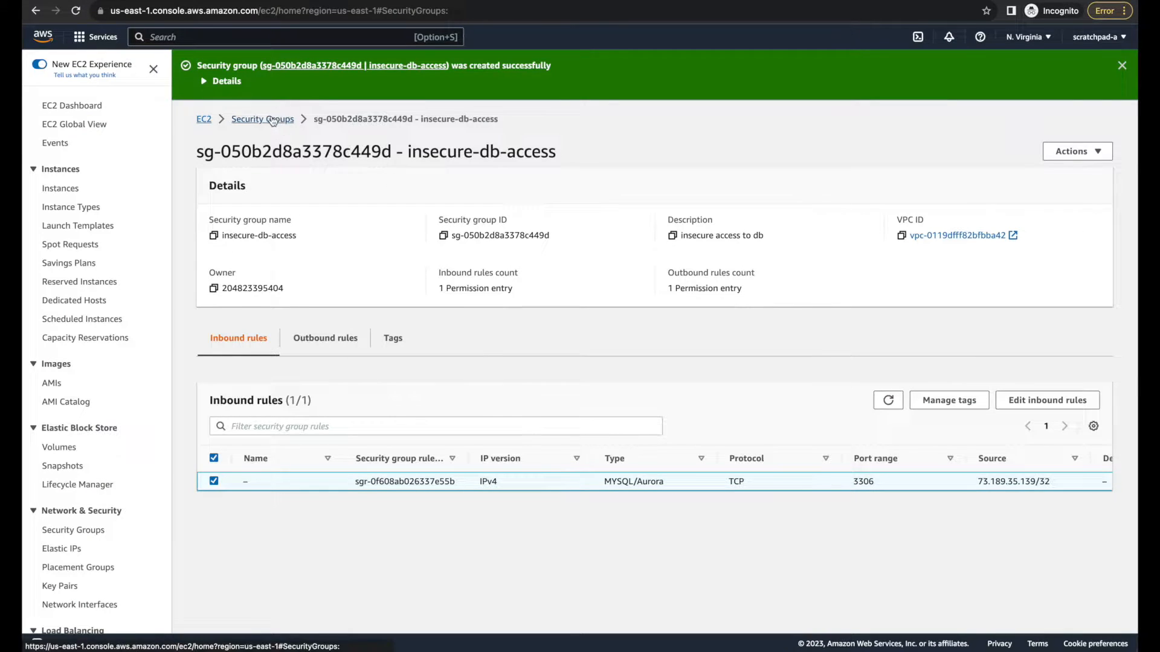
Return to the security group list and start a new security group named secure-db-access.
left_click(282, 120)
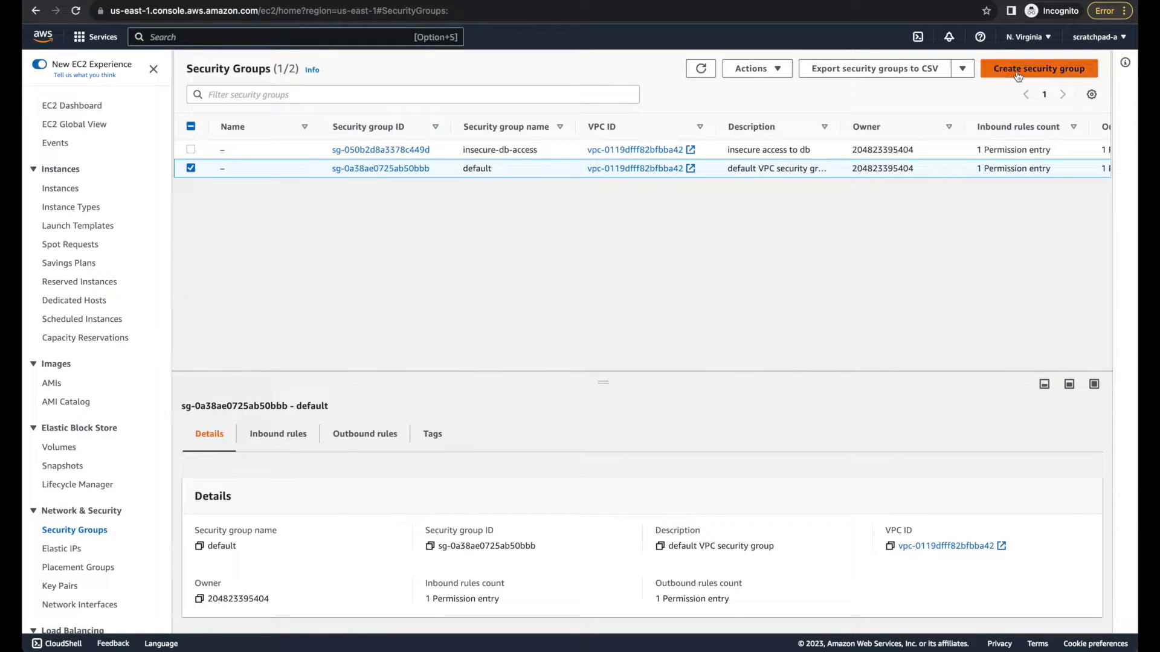
left_click(1018, 72)
left_click(220, 213)
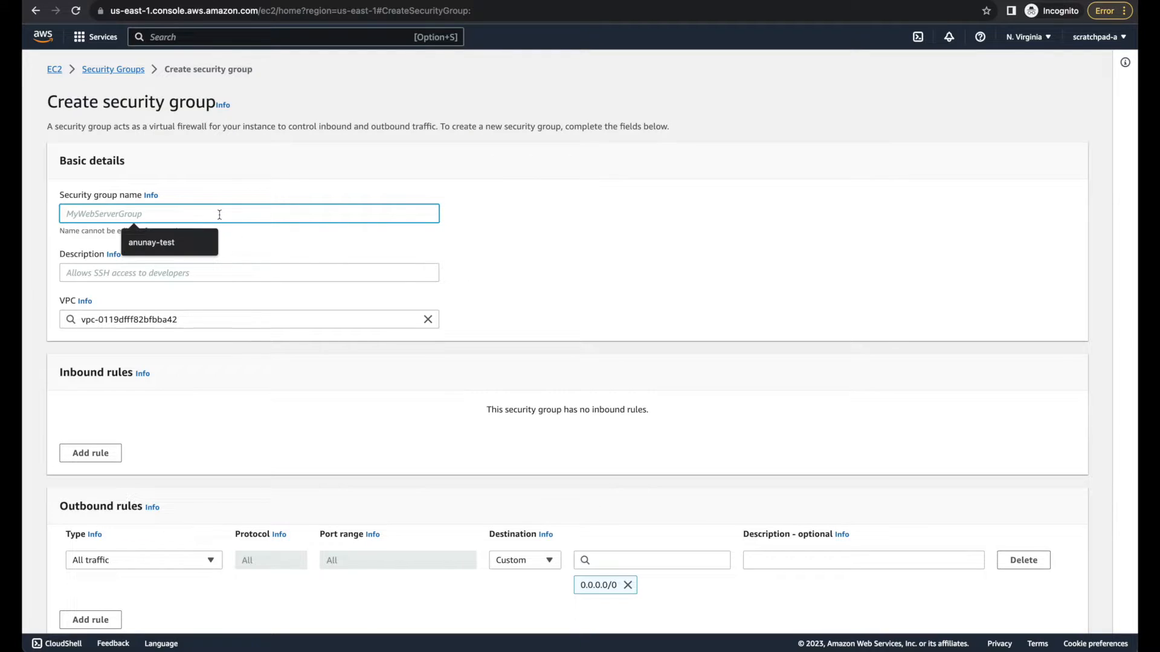
type("secure-d")
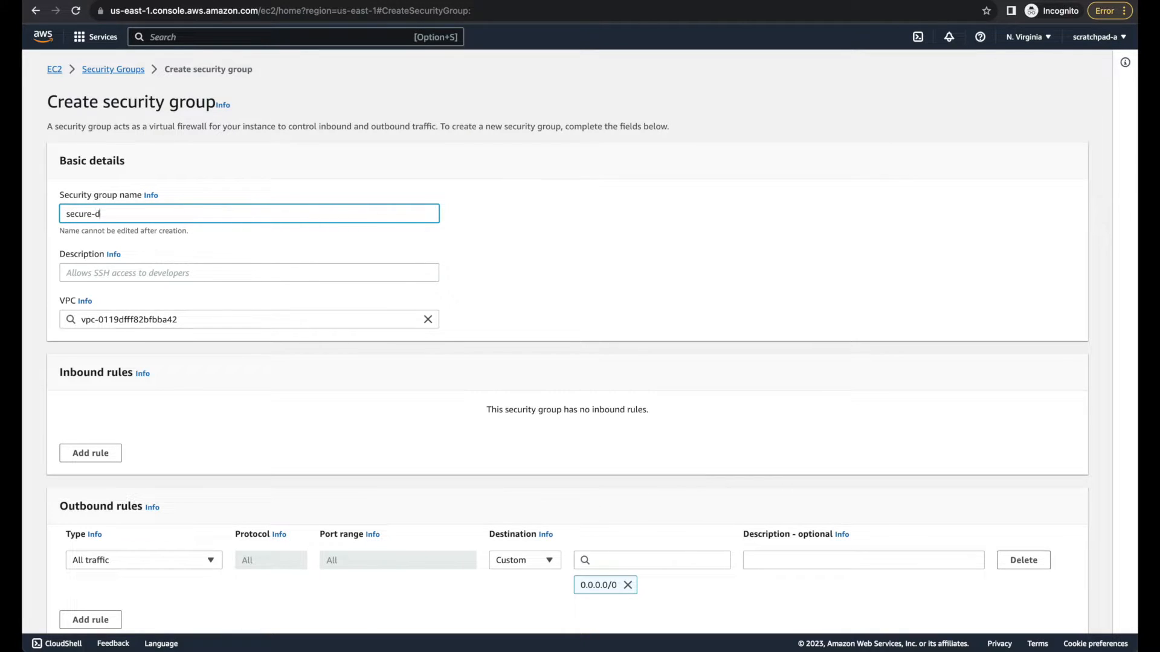
type("b-acce")
Add an inbound Custom TCP rule for port 3306 with source 10.0.0.0/32 to the secure-db-access group.
scroll(315, 338, "down", 2)
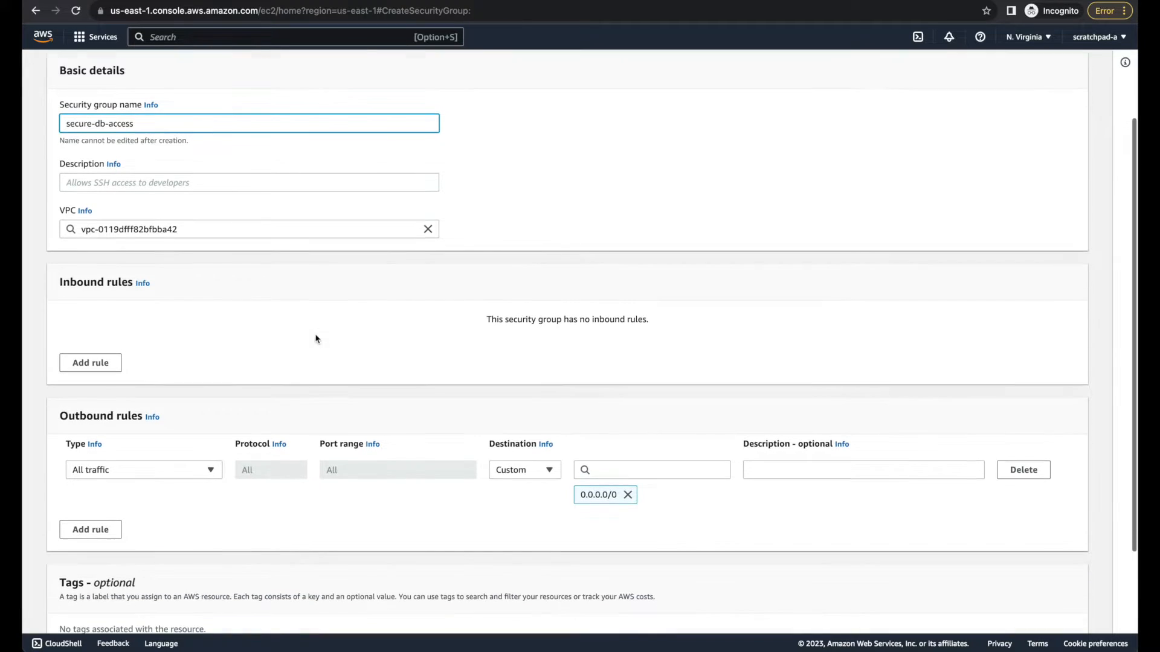
left_click(85, 363)
double_click(347, 338)
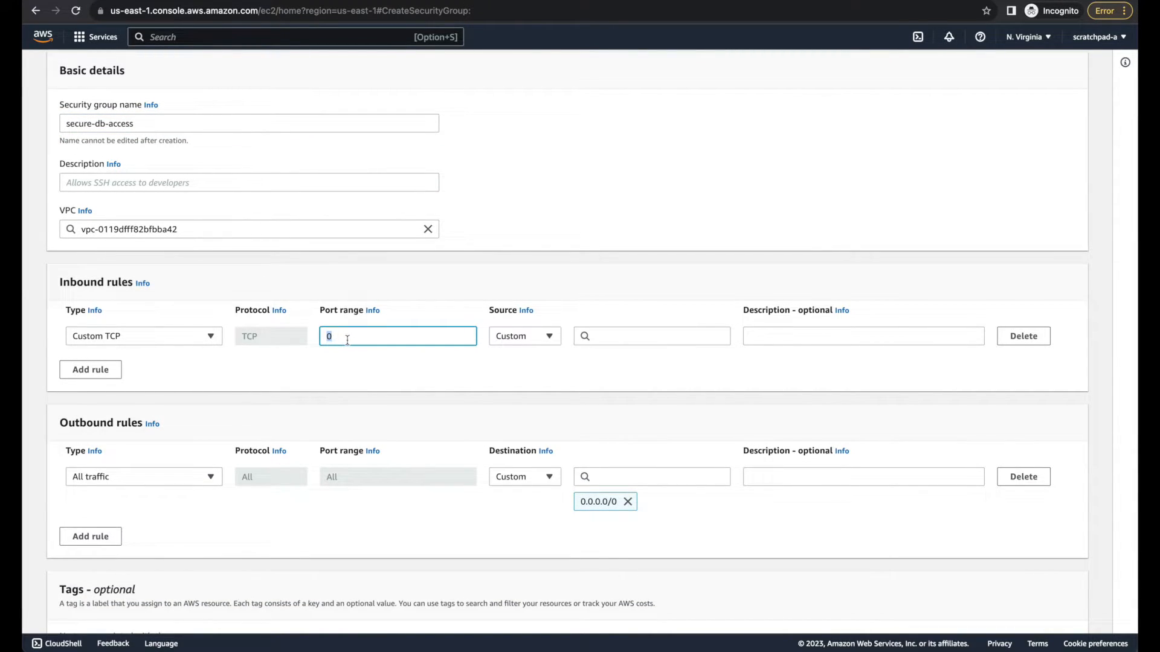
type("3306")
left_click(601, 331)
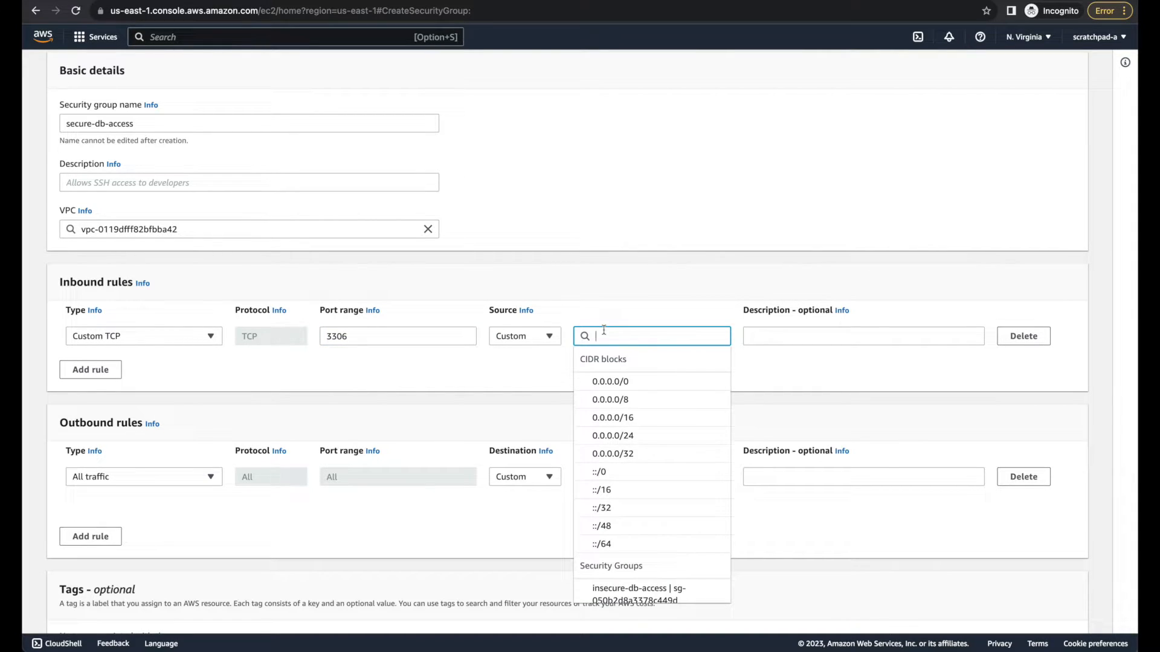
type("10.0")
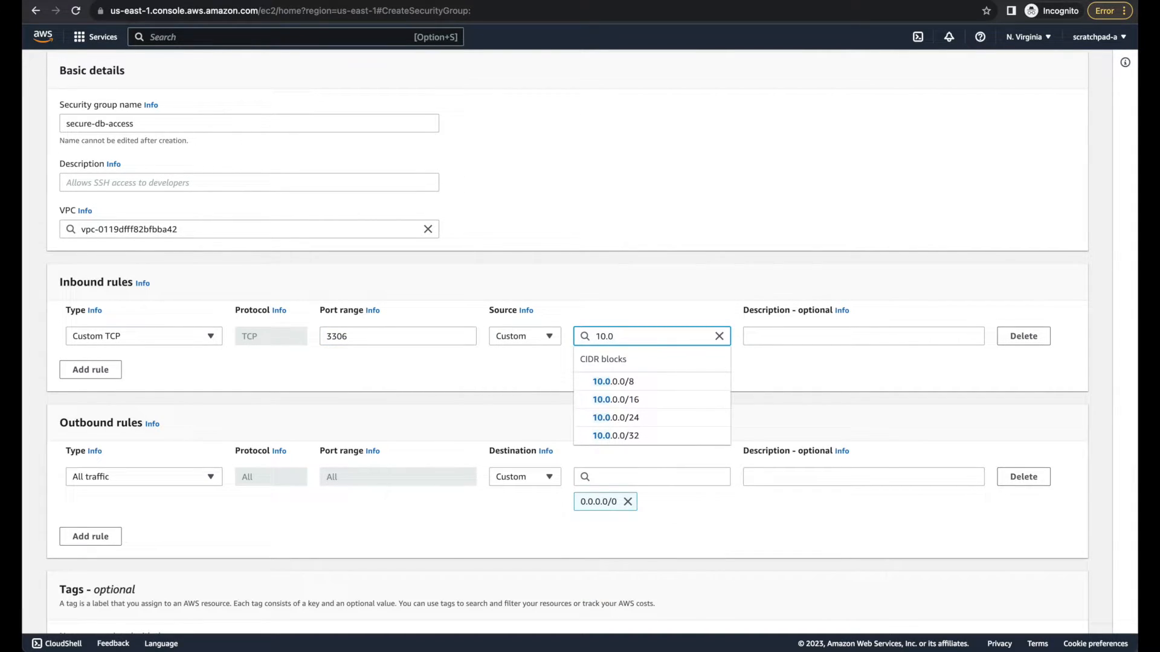
left_click(618, 434)
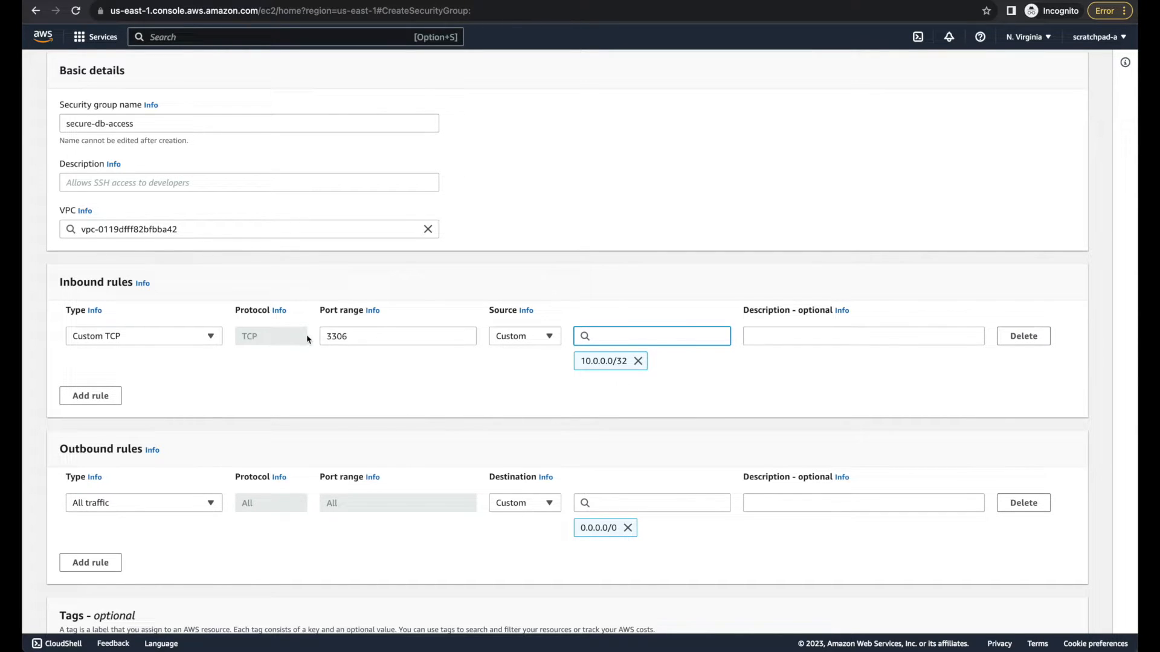
Copy the group name secure-db-access into the description and create the security group.
scroll(363, 302, "up", 2)
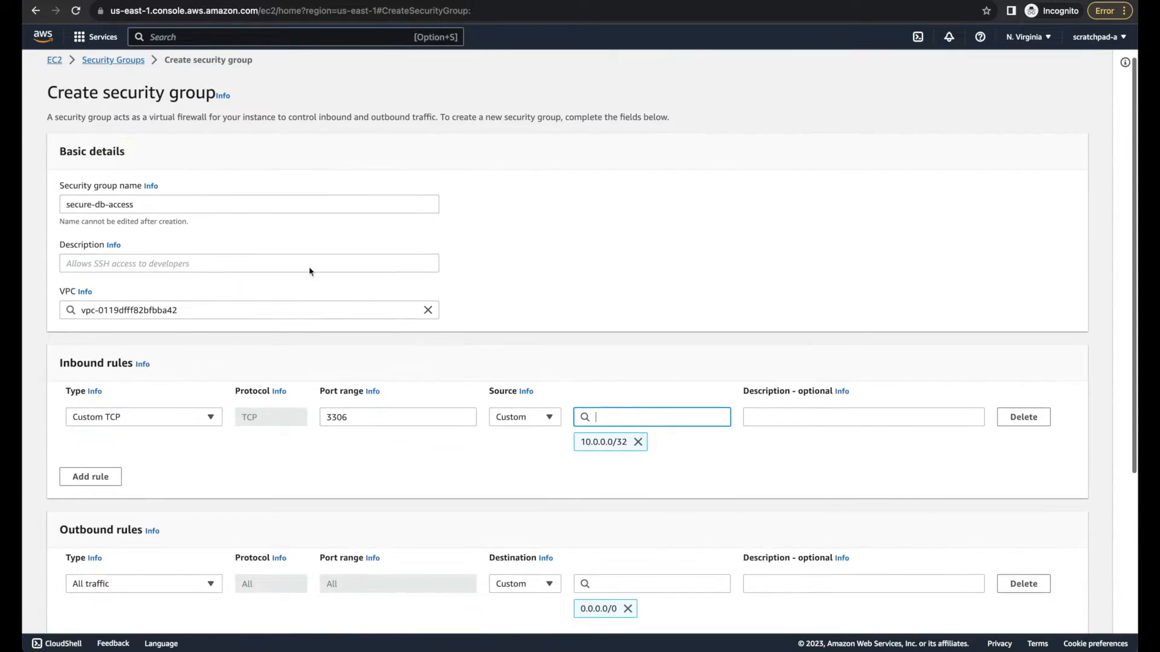
triple_click(113, 206)
key("ctrl+c")
left_click(121, 264)
key("ctrl+v")
left_click(743, 270)
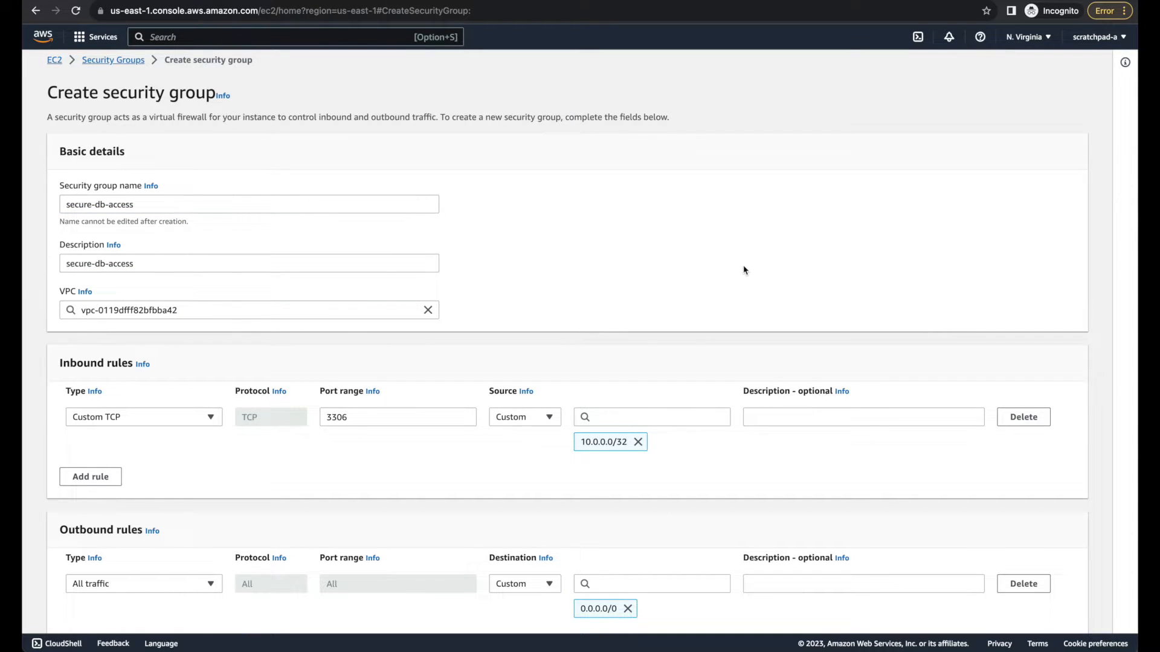
scroll(744, 270, "down", 5)
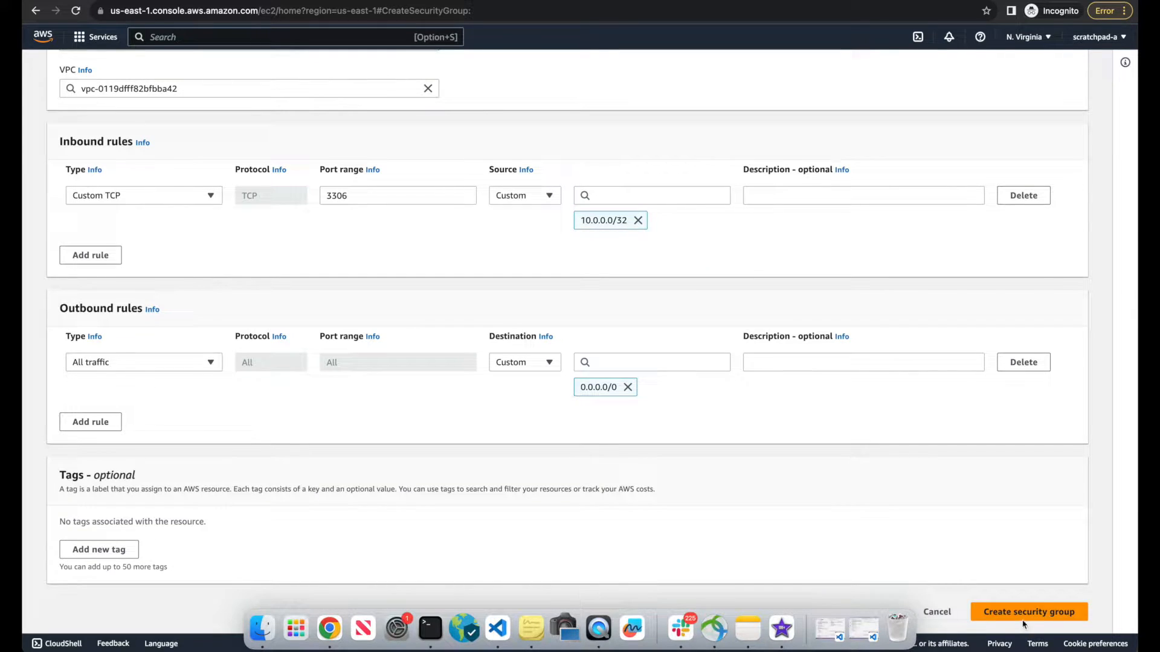
left_click(1030, 614)
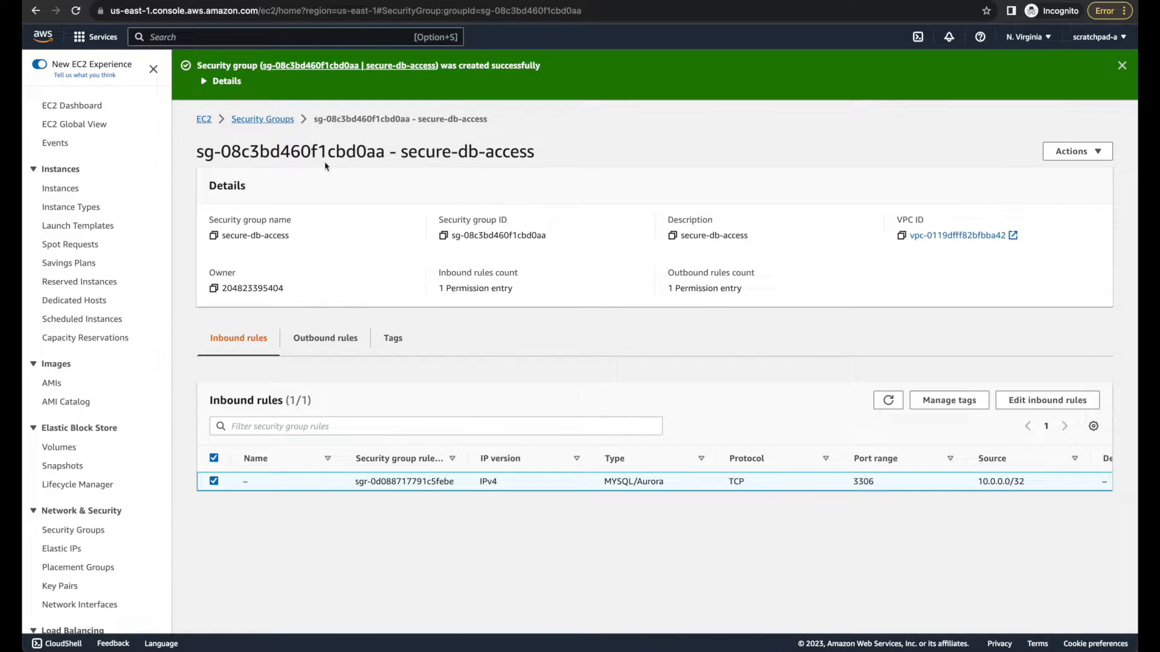
Go back to the security group list, then open the EC2 dashboard and its running instances.
left_click(235, 121)
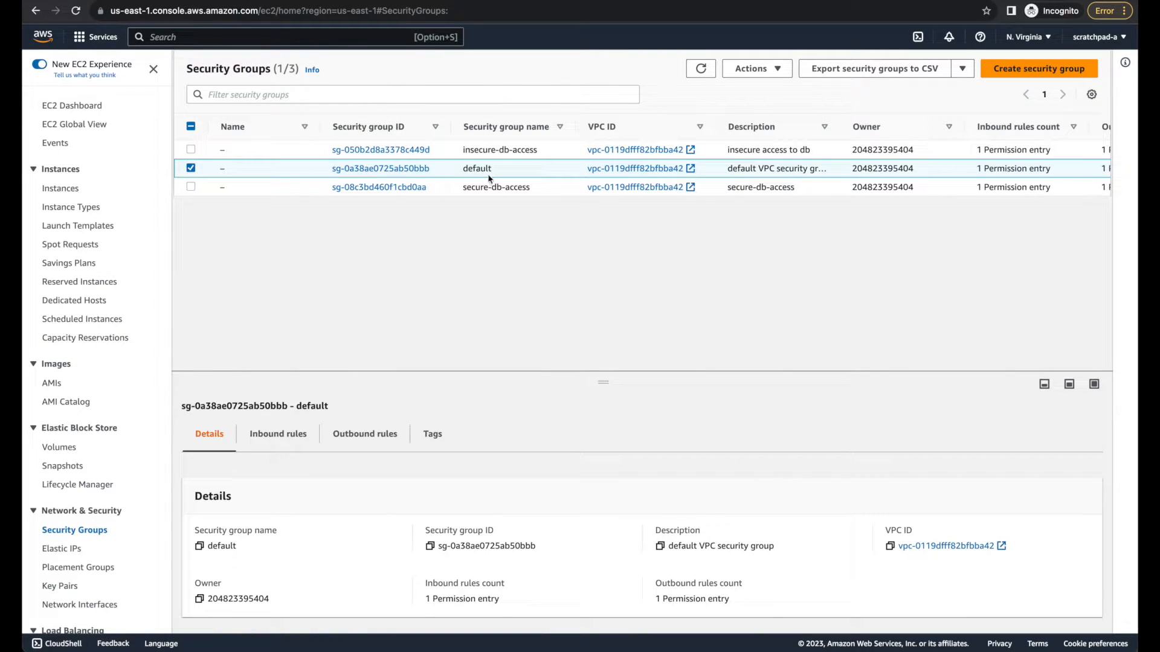
left_click(236, 36)
type("ec2")
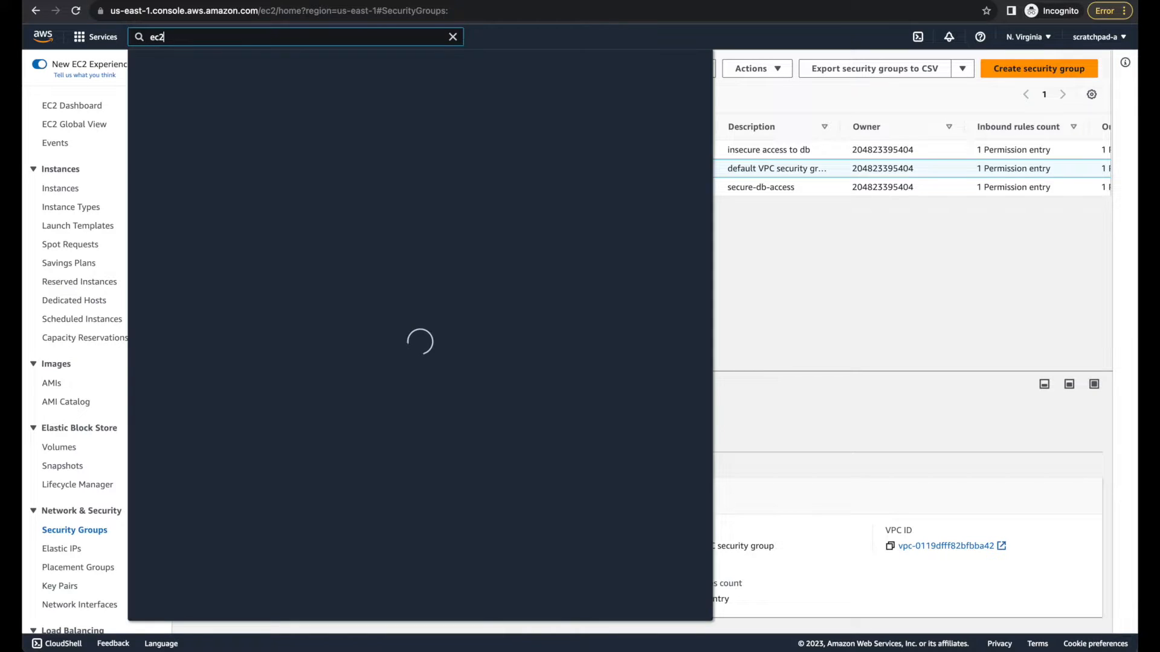
left_click(325, 160)
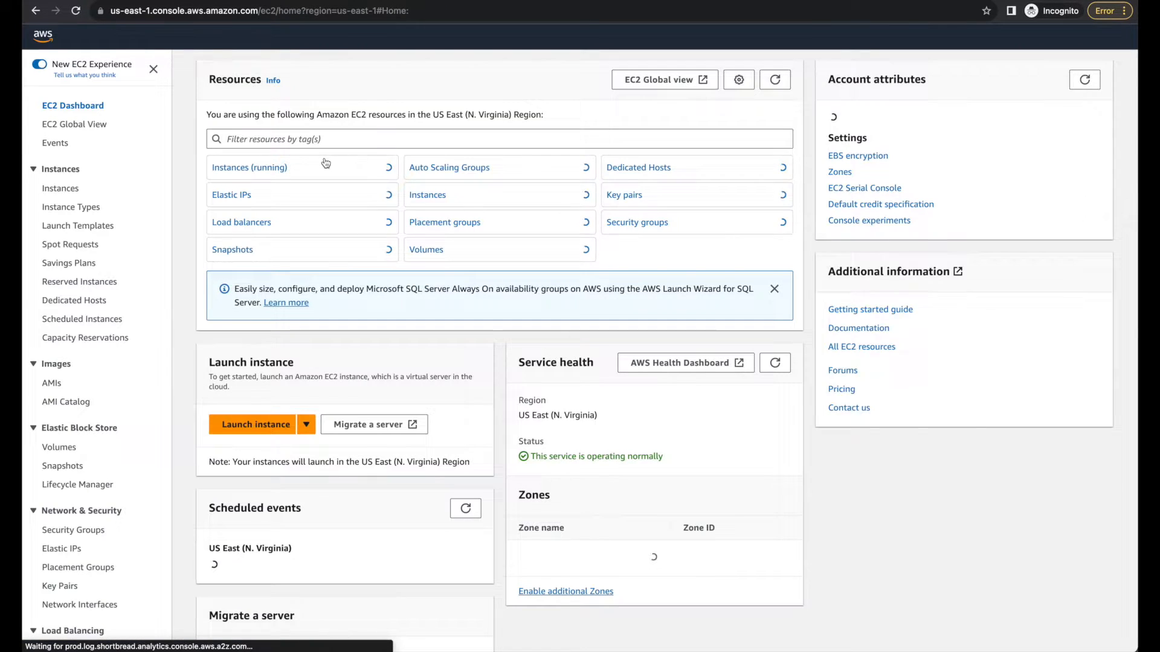
left_click(254, 167)
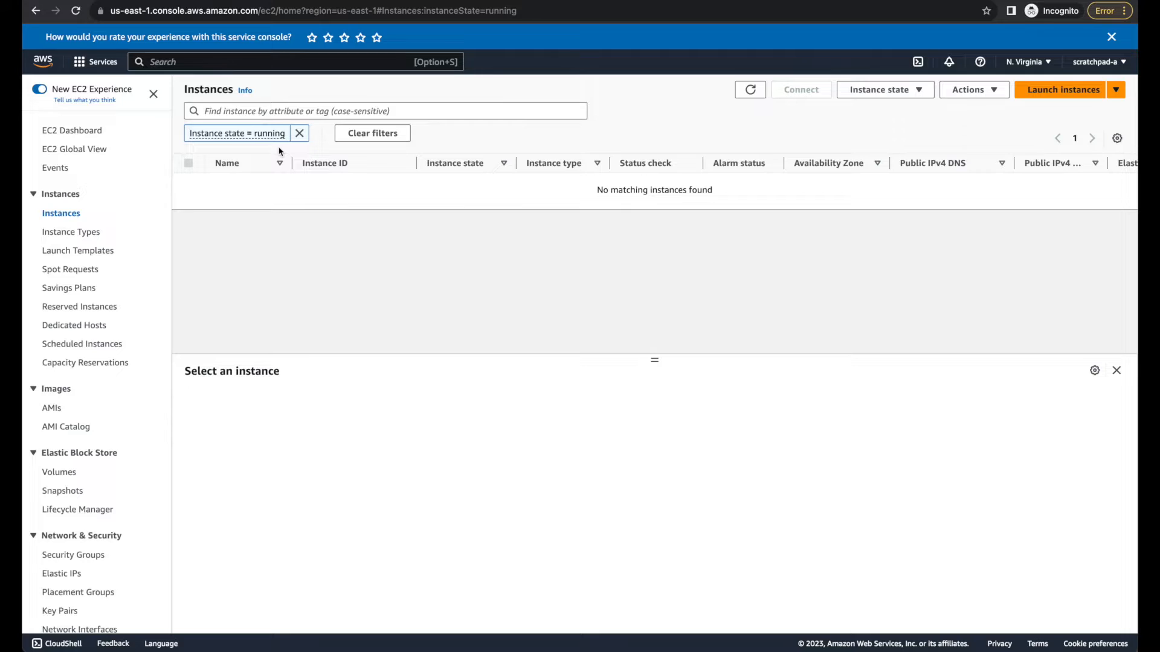
Start launching an instance named demo-ec2 and keep the Amazon Linux 2023 AMI.
left_click(1044, 97)
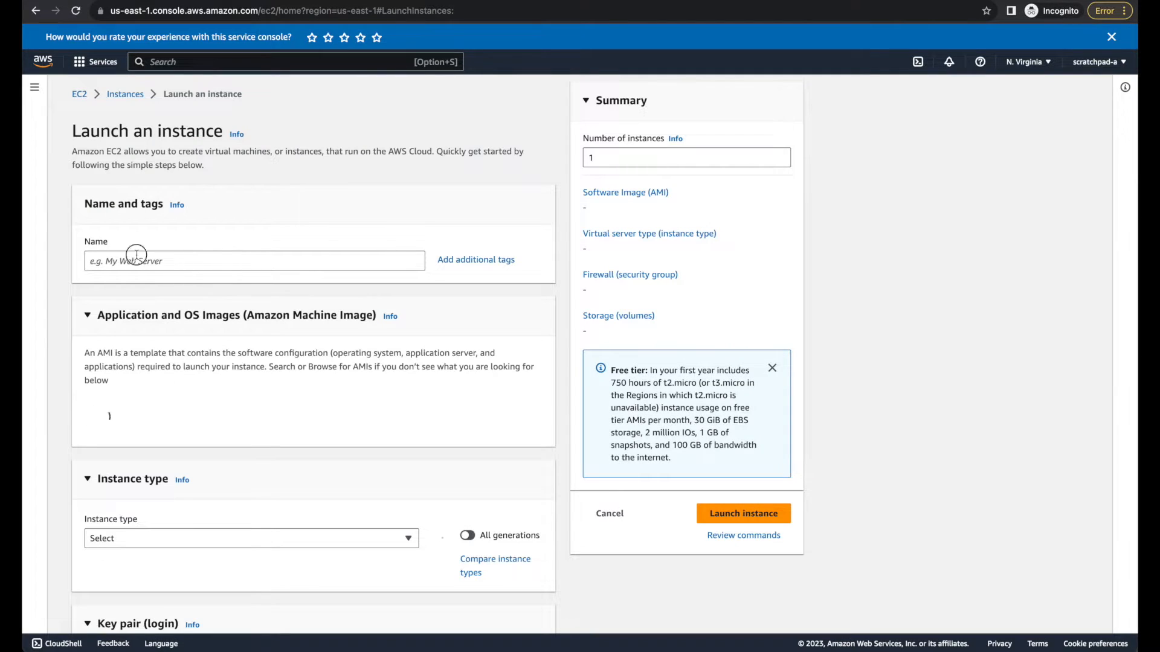
left_click(135, 256)
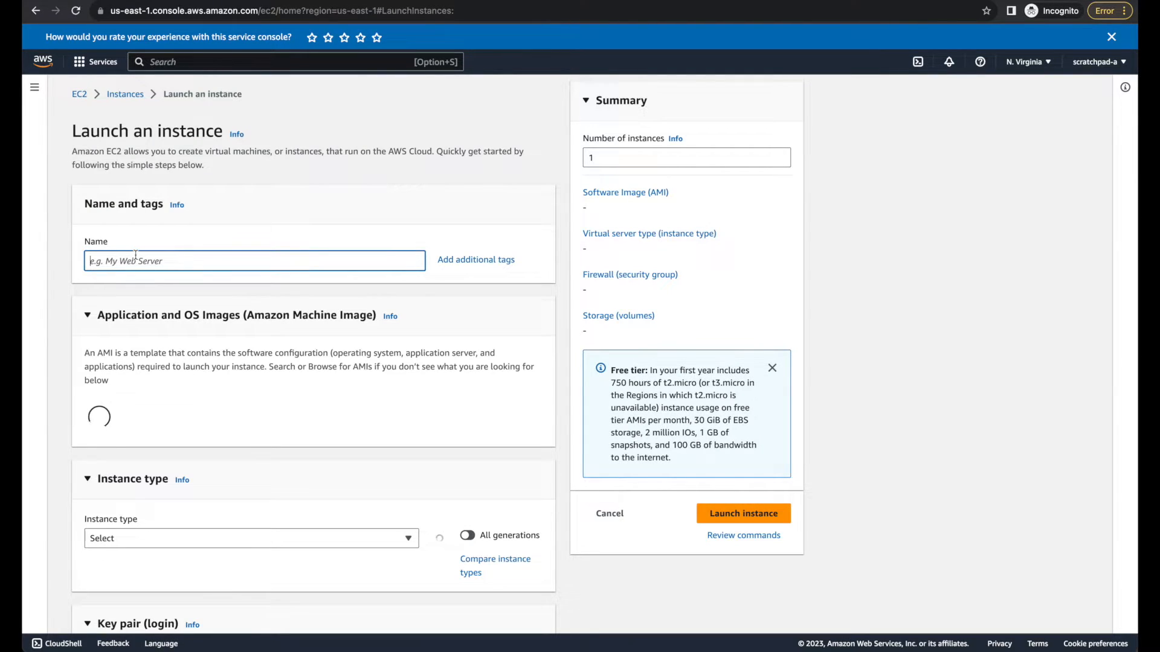
type("demo-ec2")
scroll(215, 309, "down", 2)
scroll(214, 309, "down", 3)
left_click(270, 326)
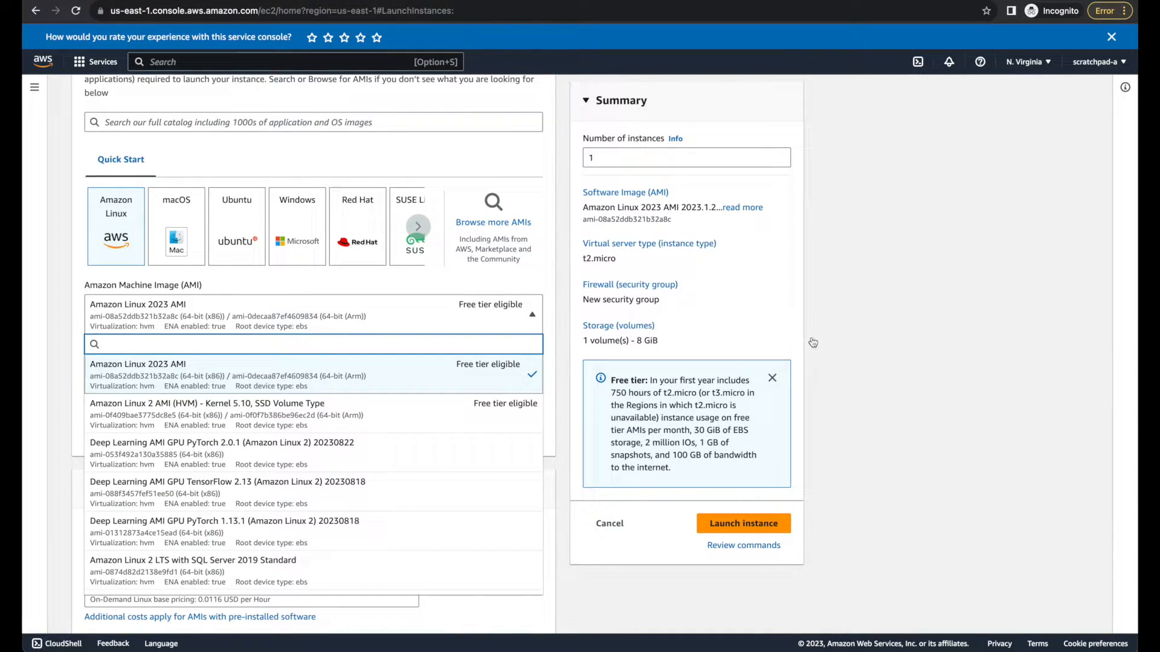
left_click(386, 307)
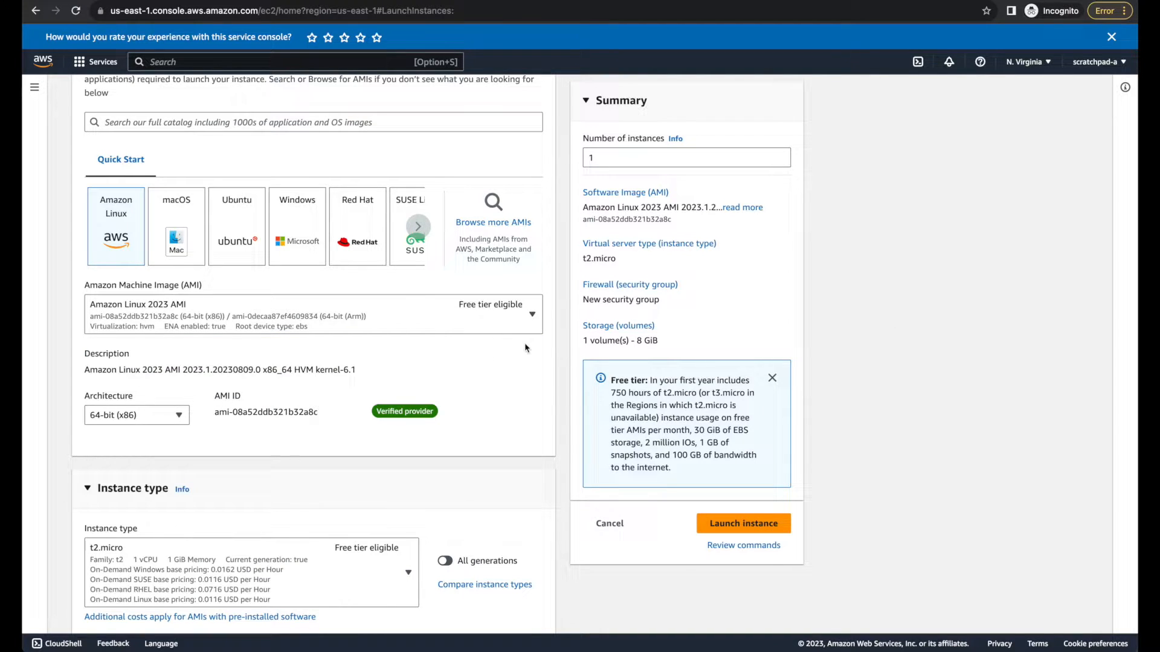
Set the instance type of demo-ec2 to t2.nano.
scroll(524, 343, "down", 5)
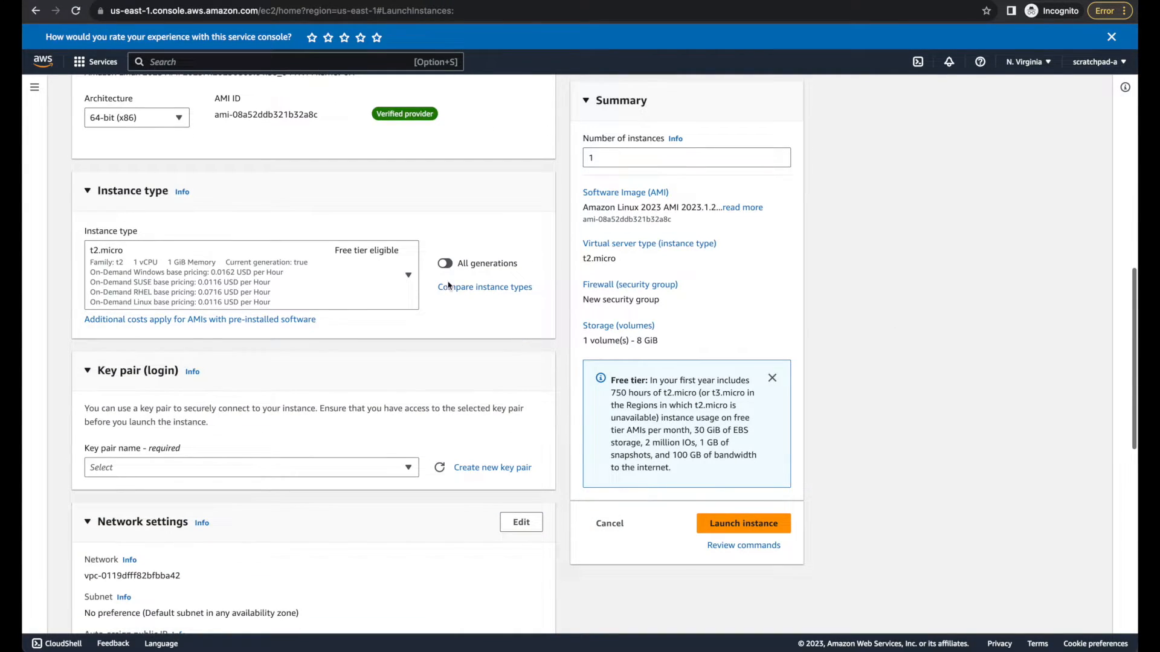
left_click(385, 304)
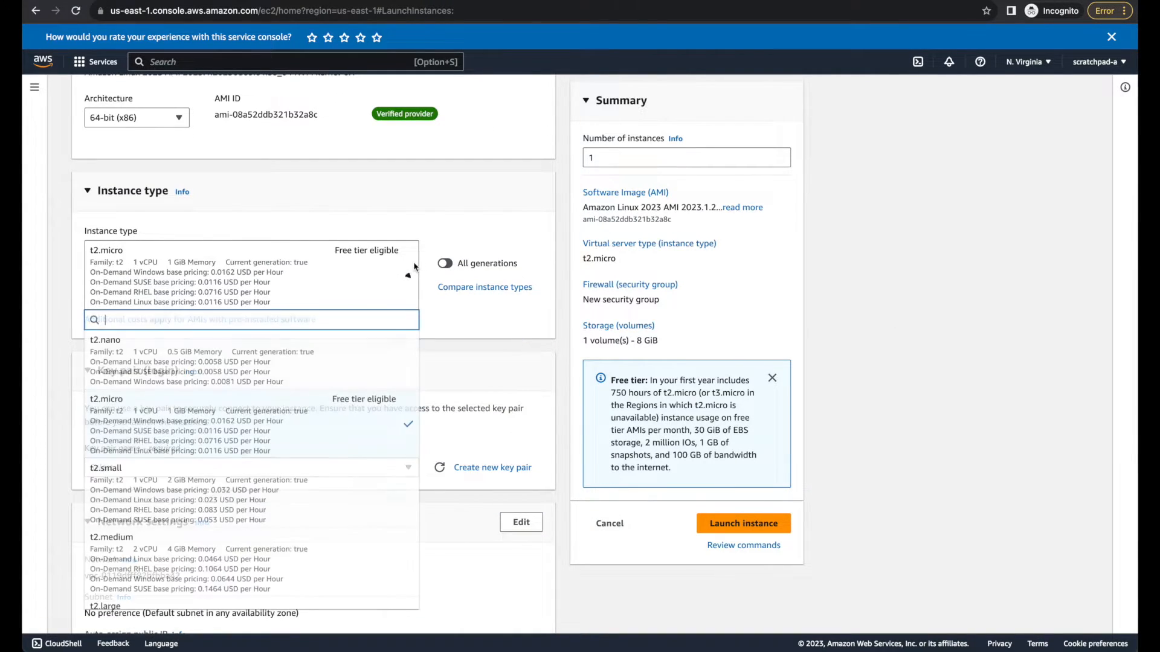
left_click(303, 353)
In the network settings, use an existing security group for the instance and select insecure-db-access.
scroll(340, 348, "down", 2)
scroll(339, 348, "down", 4)
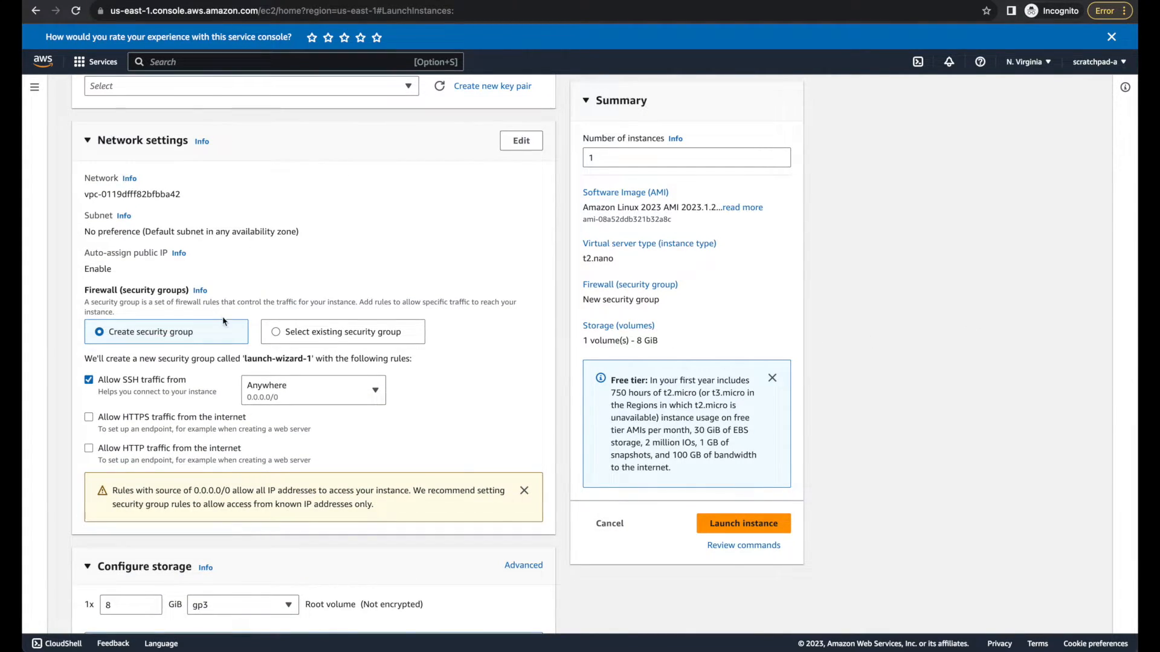
left_click(277, 336)
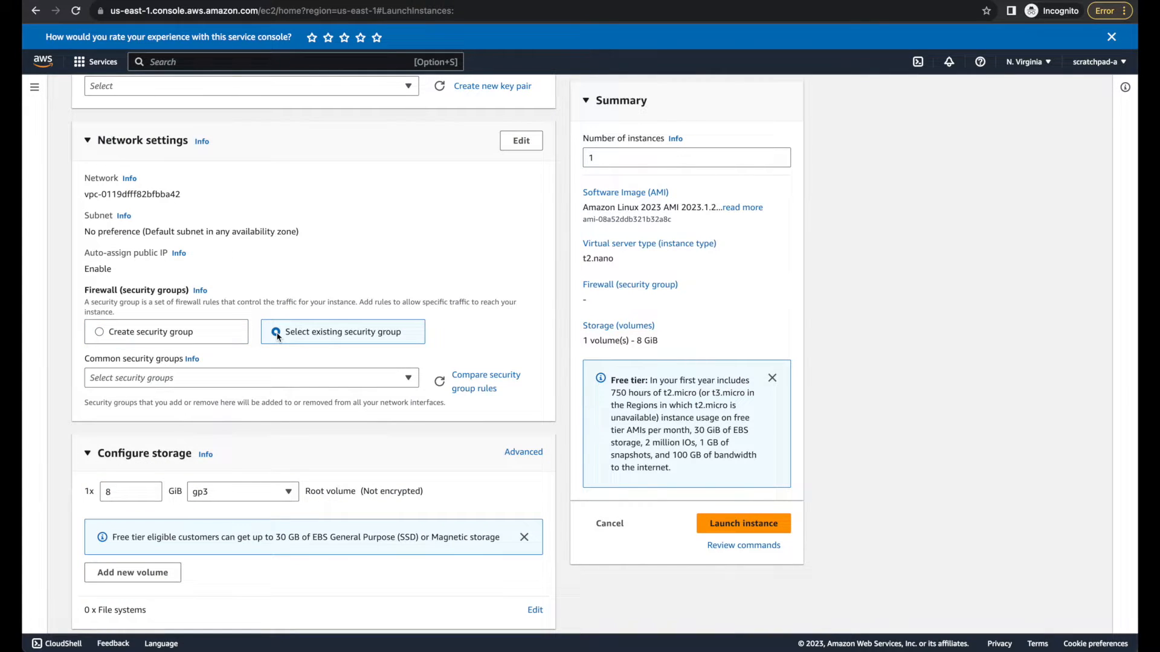
left_click(199, 378)
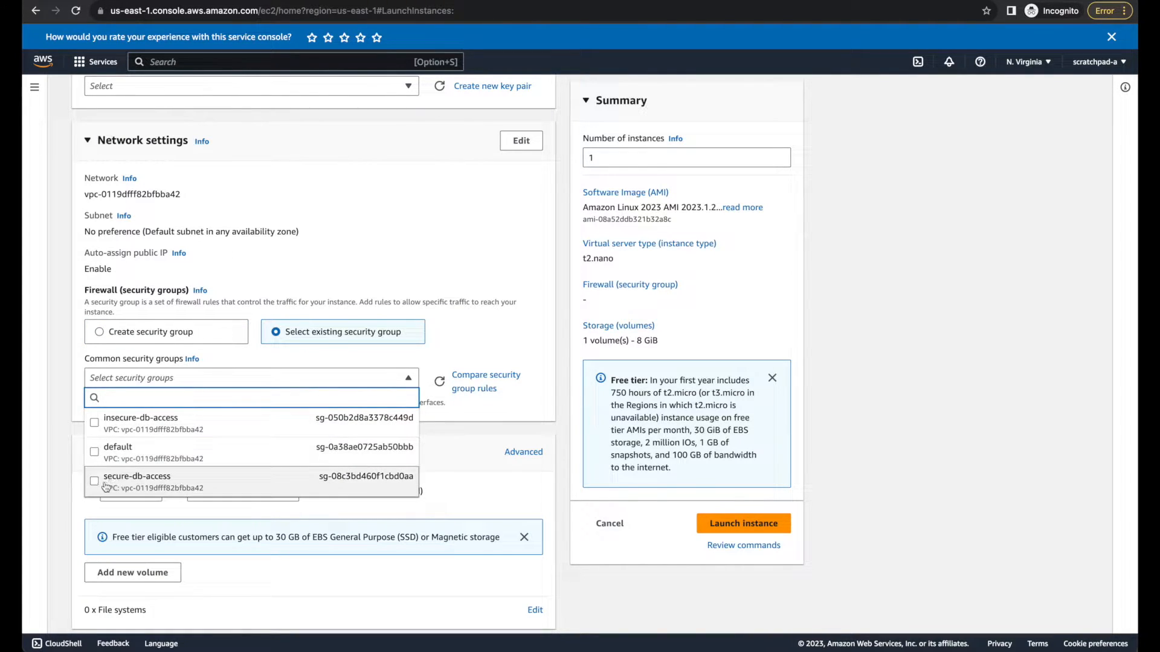
left_click(95, 422)
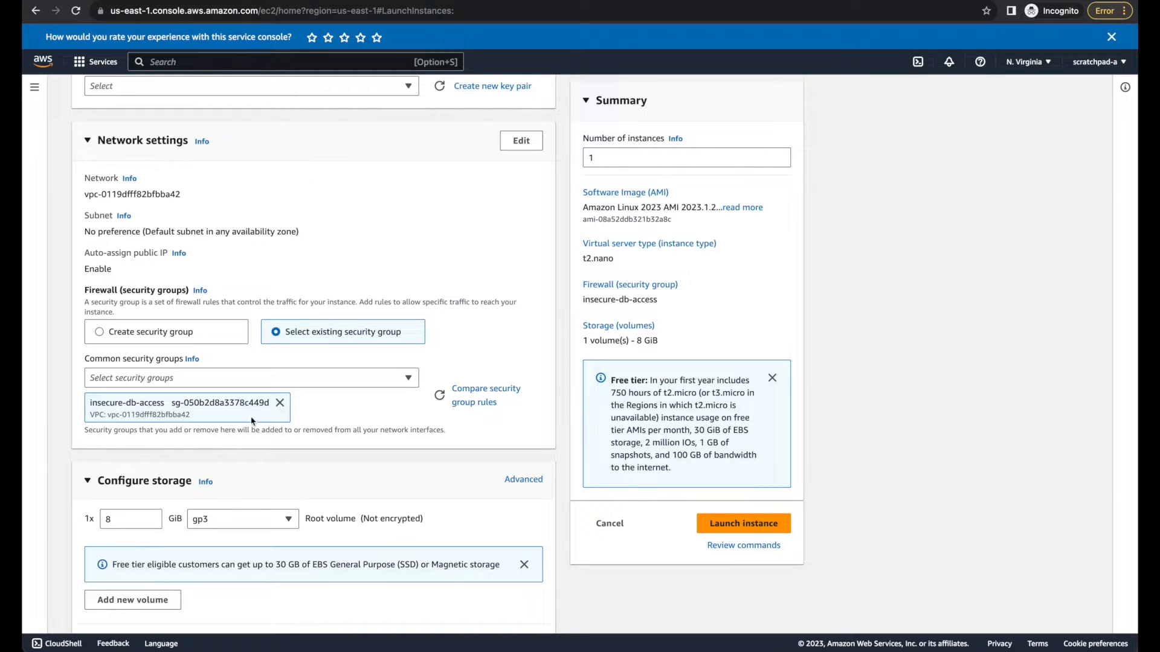
Launch the demo-ec2 instance, proceeding without a key pair.
scroll(437, 442, "down", 2)
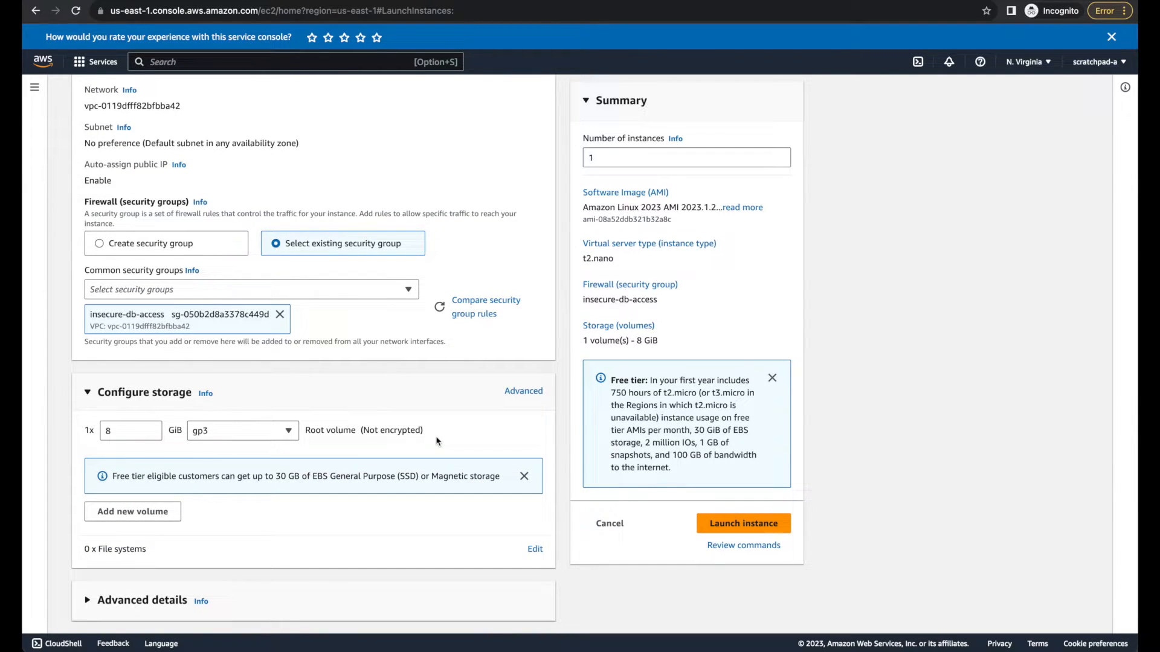
left_click(741, 524)
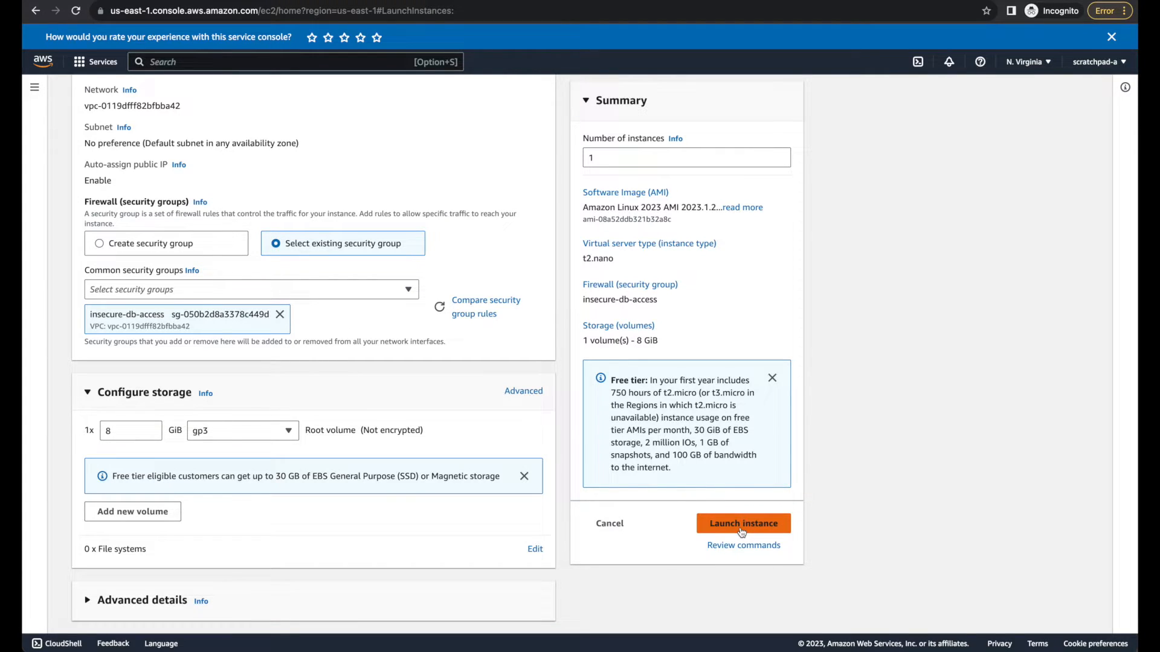
left_click(650, 244)
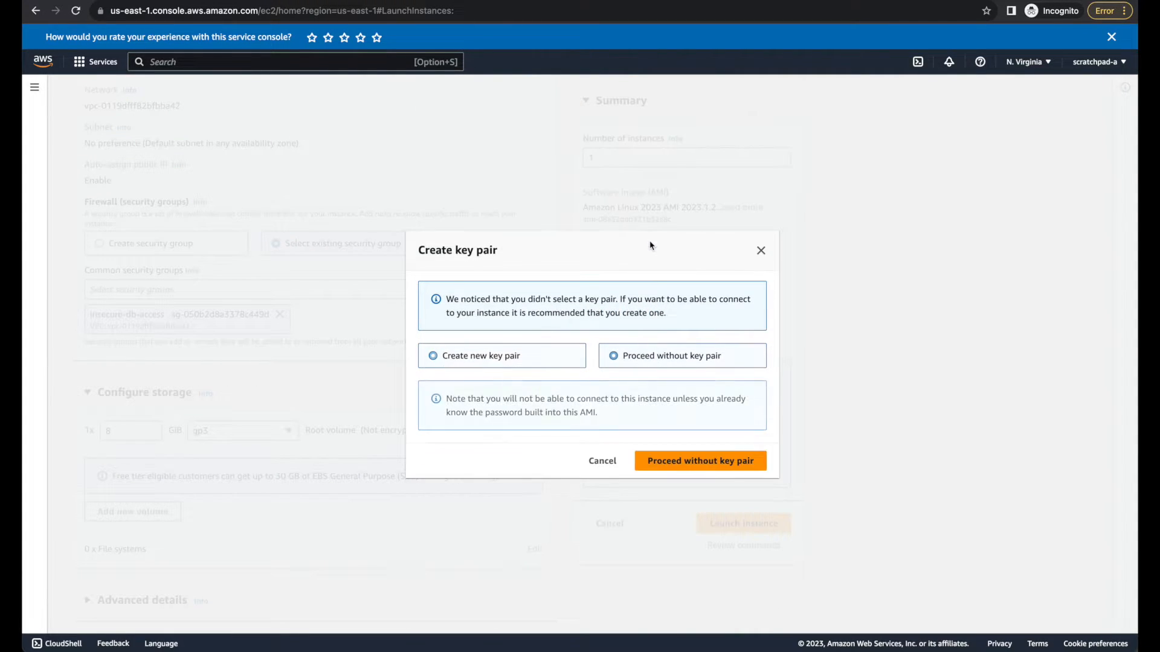
left_click(717, 466)
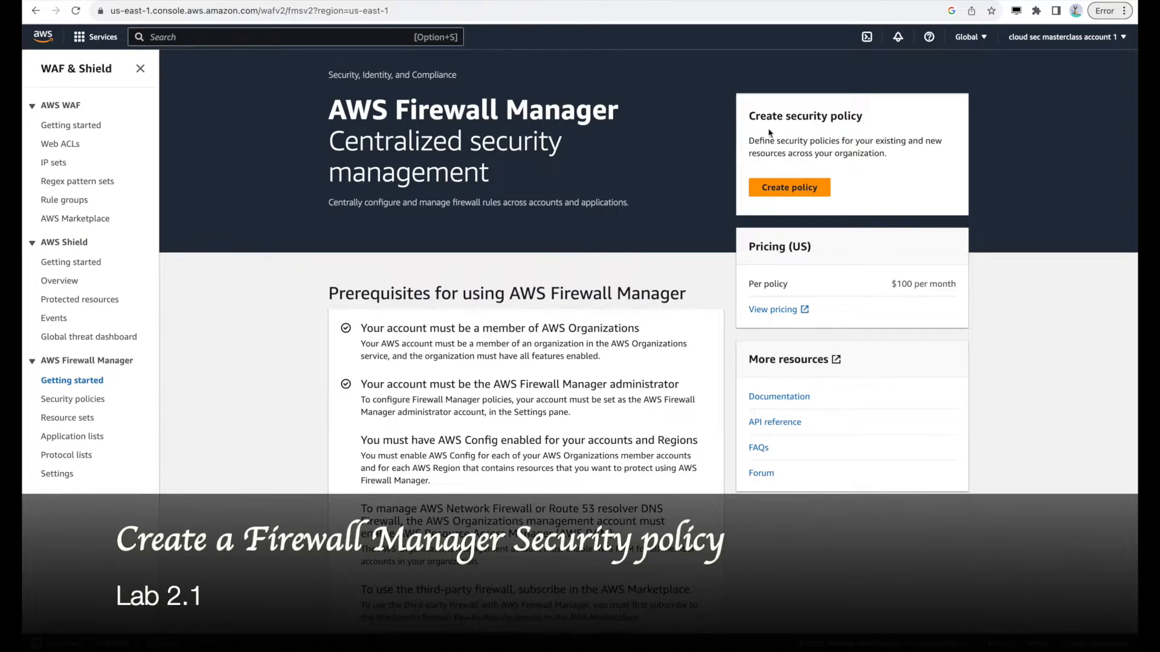
In the Firewall Manager administrator account, check the account details, then open the Firewall Manager security policies.
left_click(1077, 40)
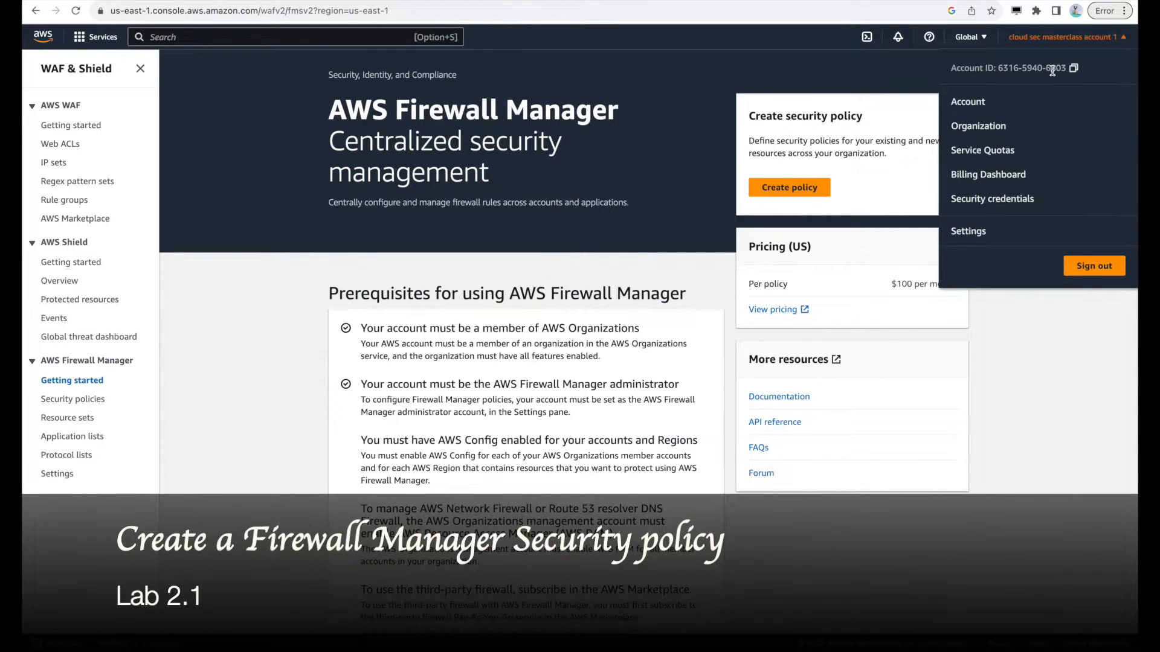
left_click(289, 216)
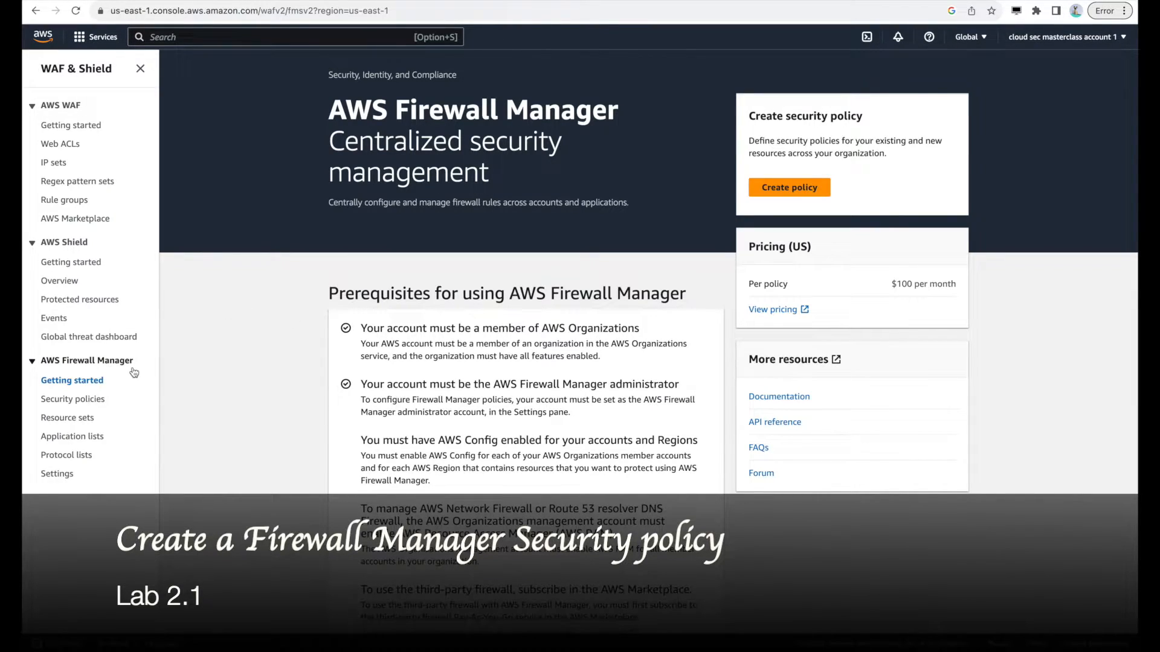
left_click(86, 401)
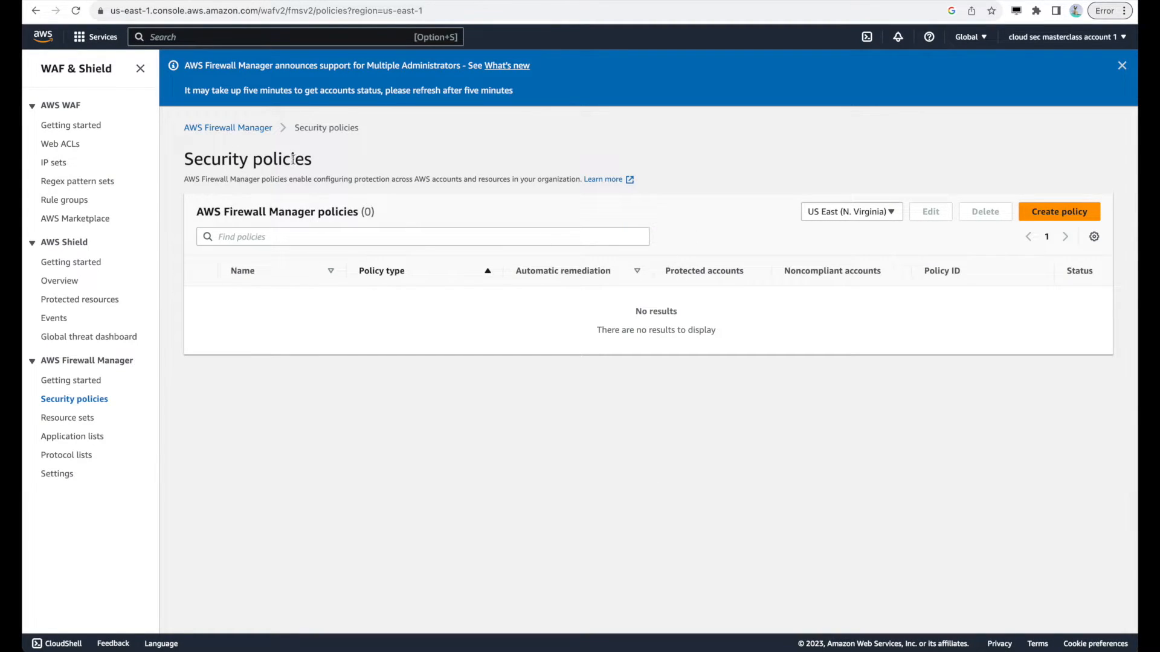
Open EC2 in a separate browser tab and start creating a security group there.
left_click(249, 37)
type("ec2")
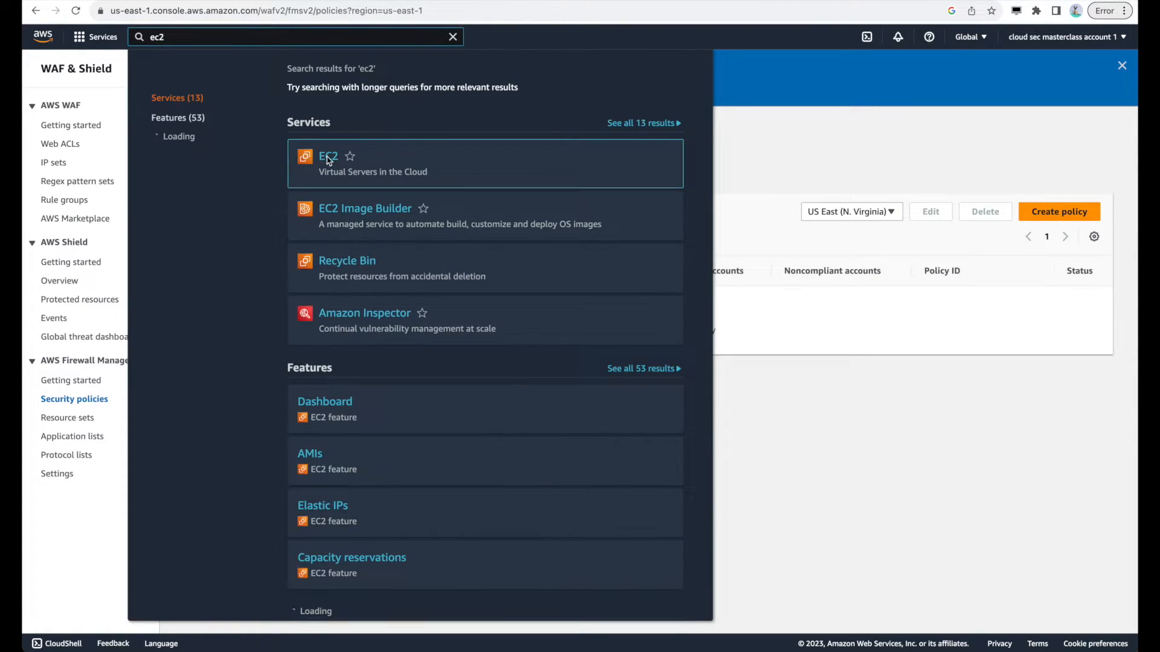
right_click(330, 158)
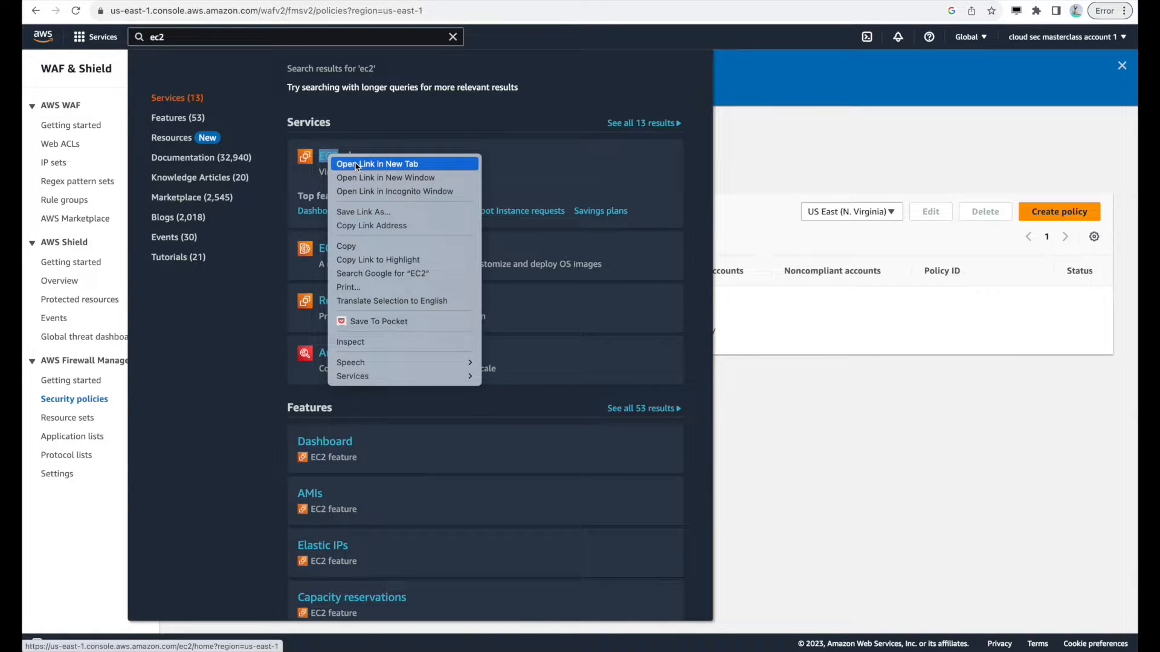
left_click(357, 163)
left_click(798, 136)
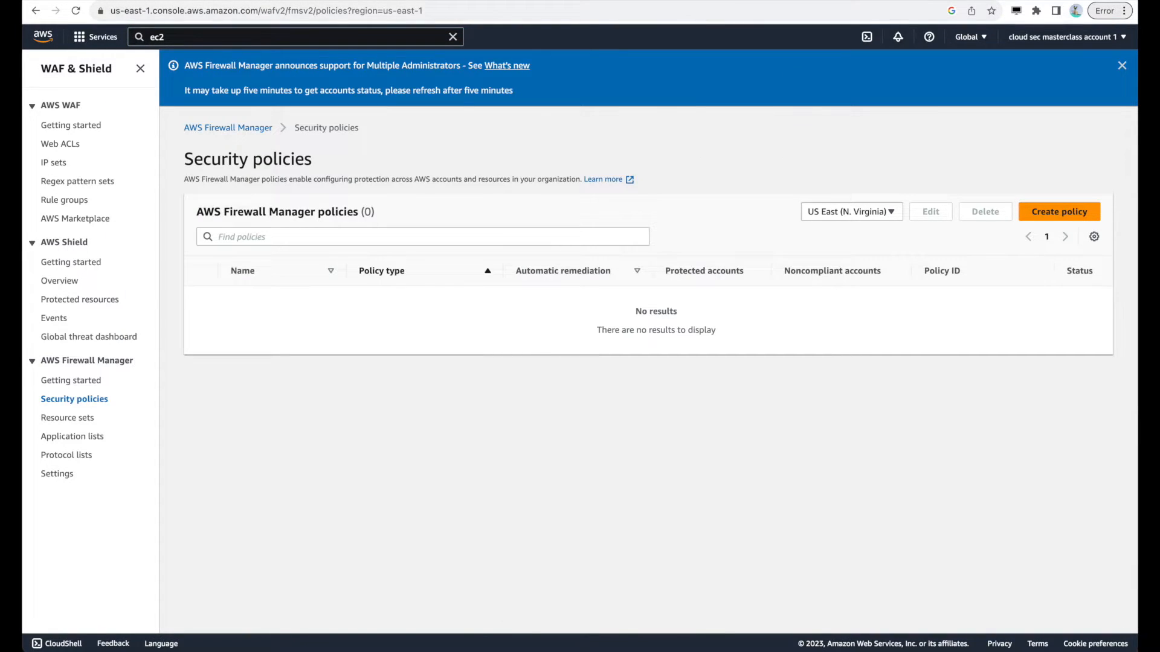
left_click(719, 1)
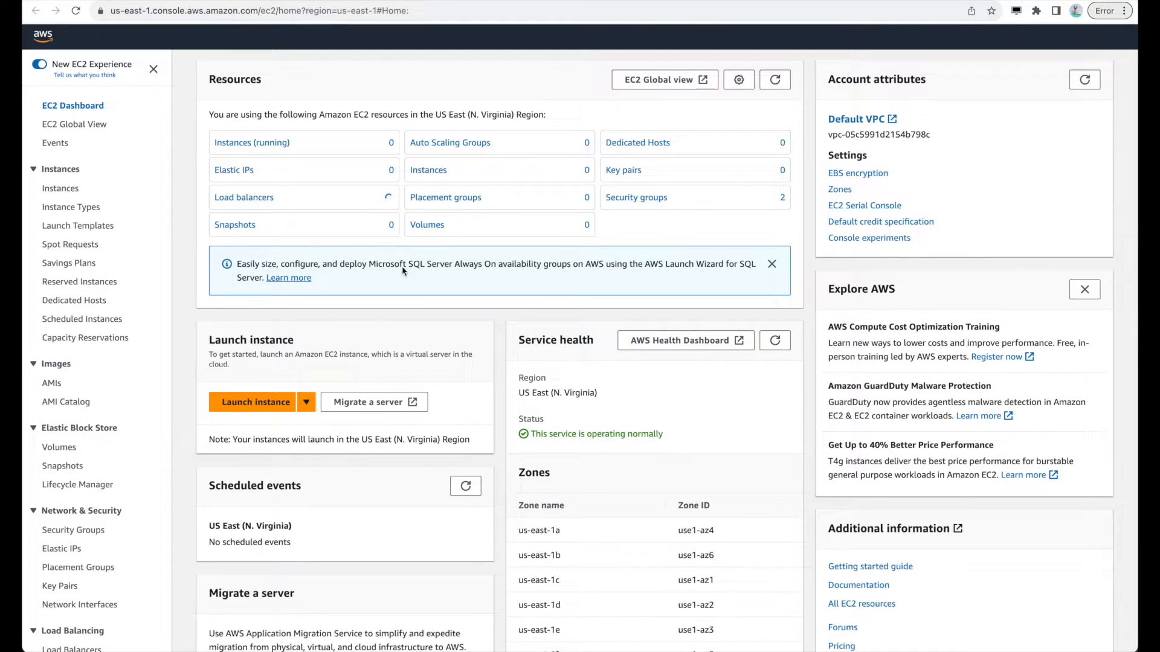
left_click(84, 531)
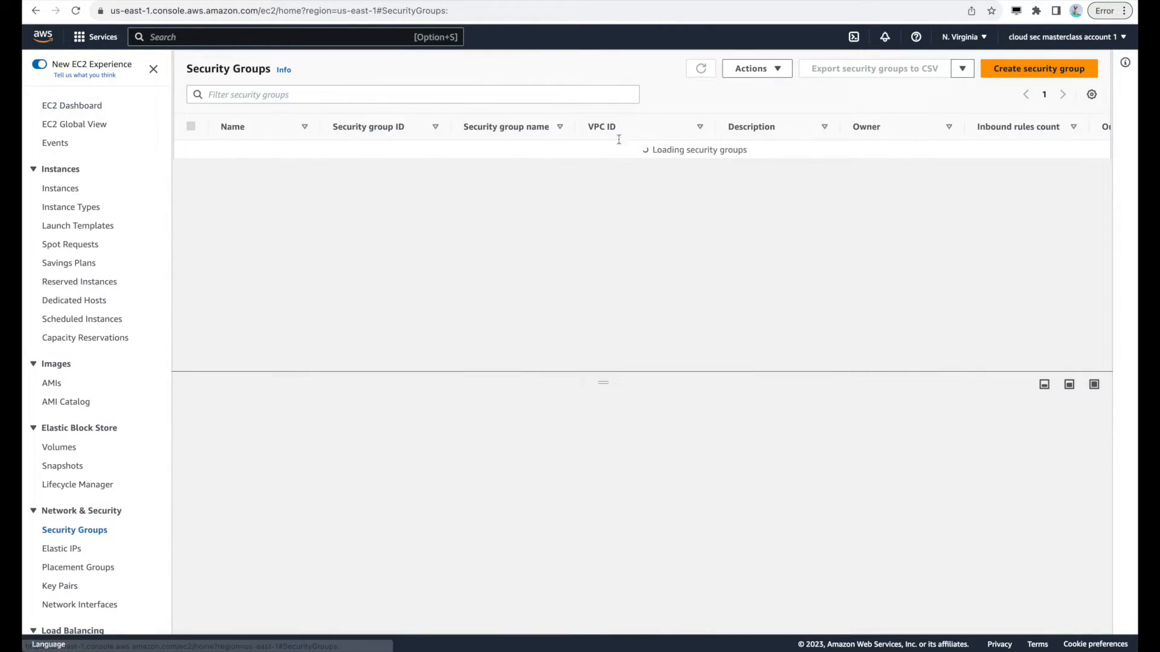
left_click(1037, 74)
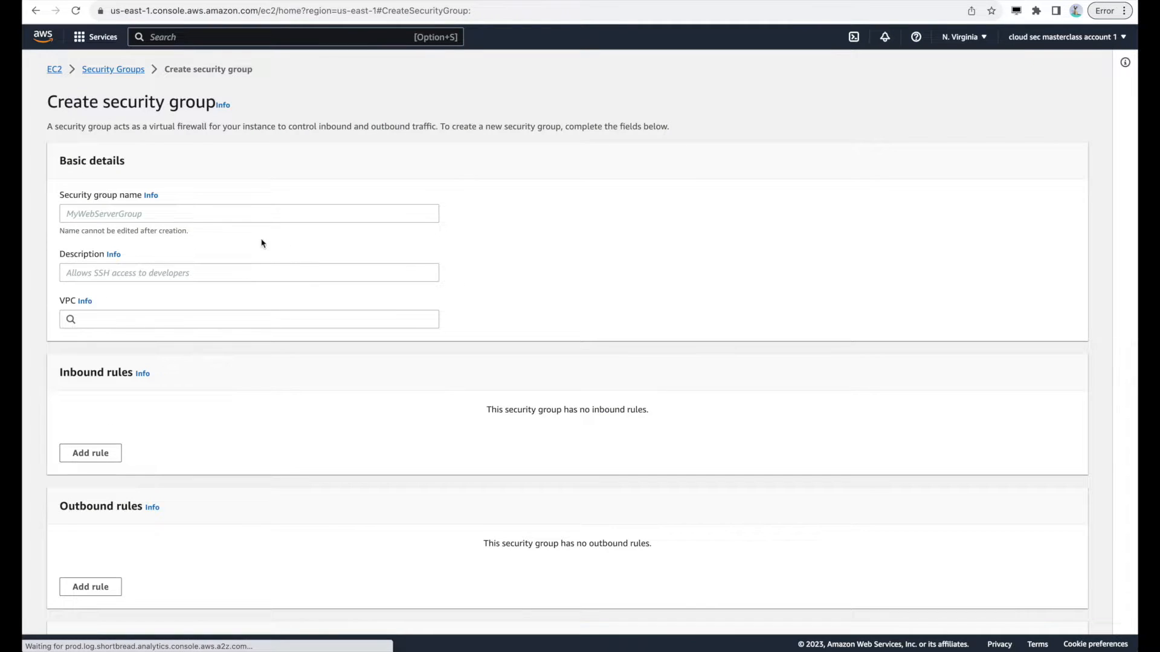
Name the new security group audit-sg and enter "for firewall maanger" as its description.
left_click(261, 213)
type("audit-sg")
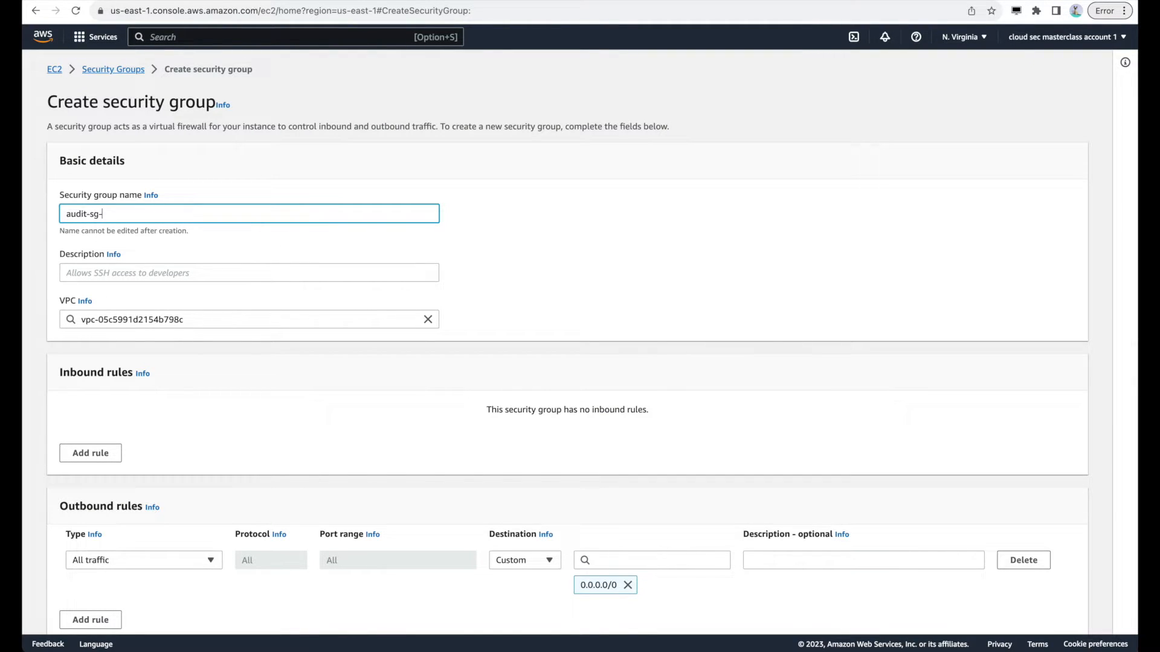
key("Tab")
type("for f")
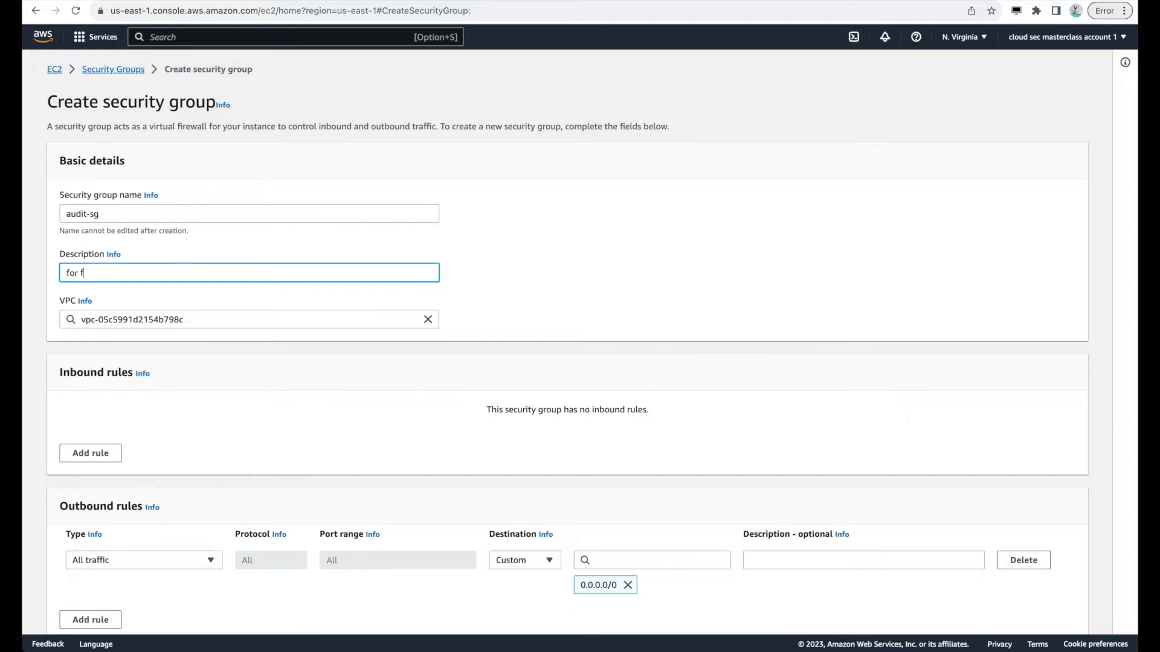
type("irewall maanger")
Add a custom TCP inbound rule for port 3306 from source 10.0.0.0/8 and create the security group.
scroll(454, 354, "down", 2)
scroll(455, 353, "down", 2)
left_click(89, 266)
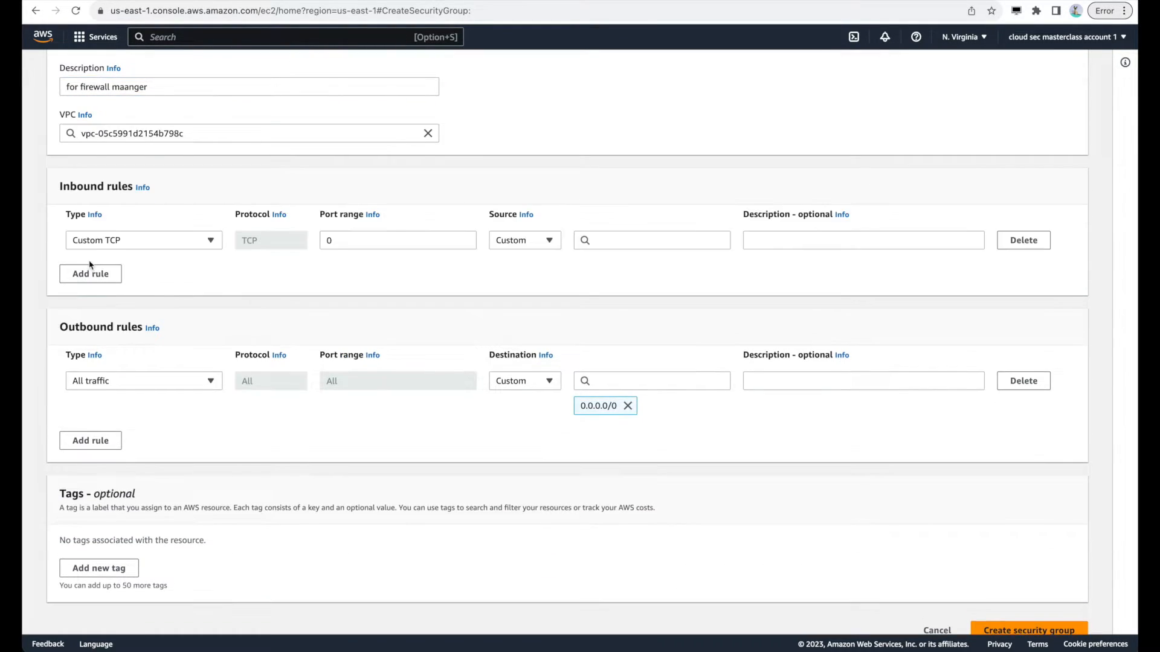
left_click(363, 239)
type("3306")
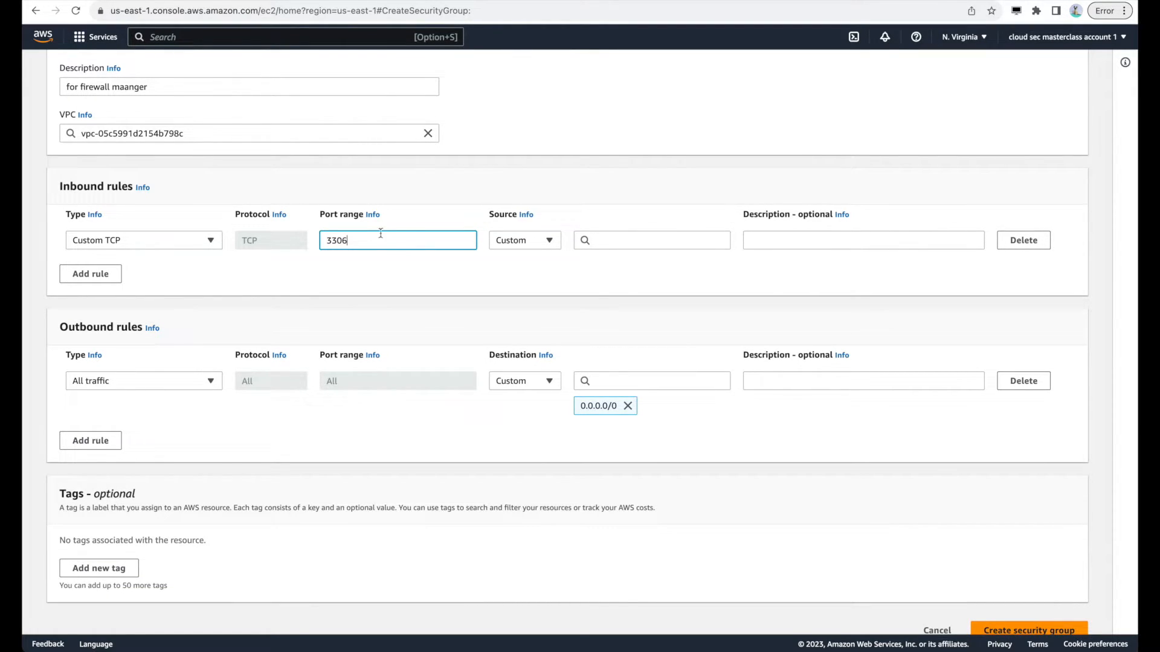
left_click(605, 239)
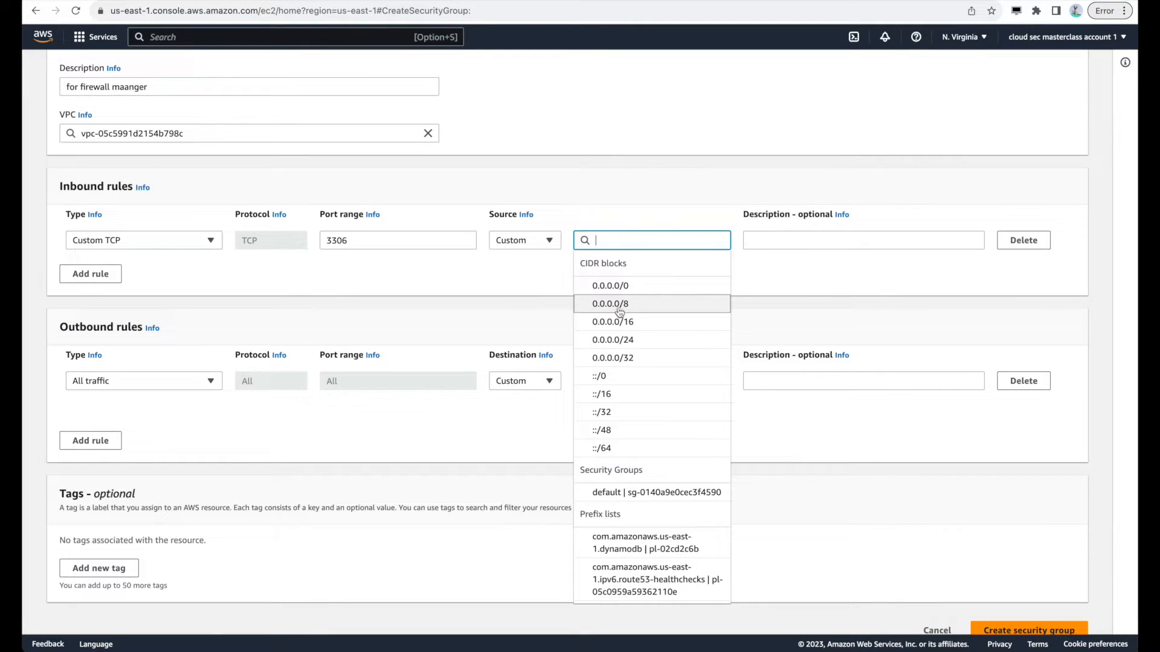
type("10.")
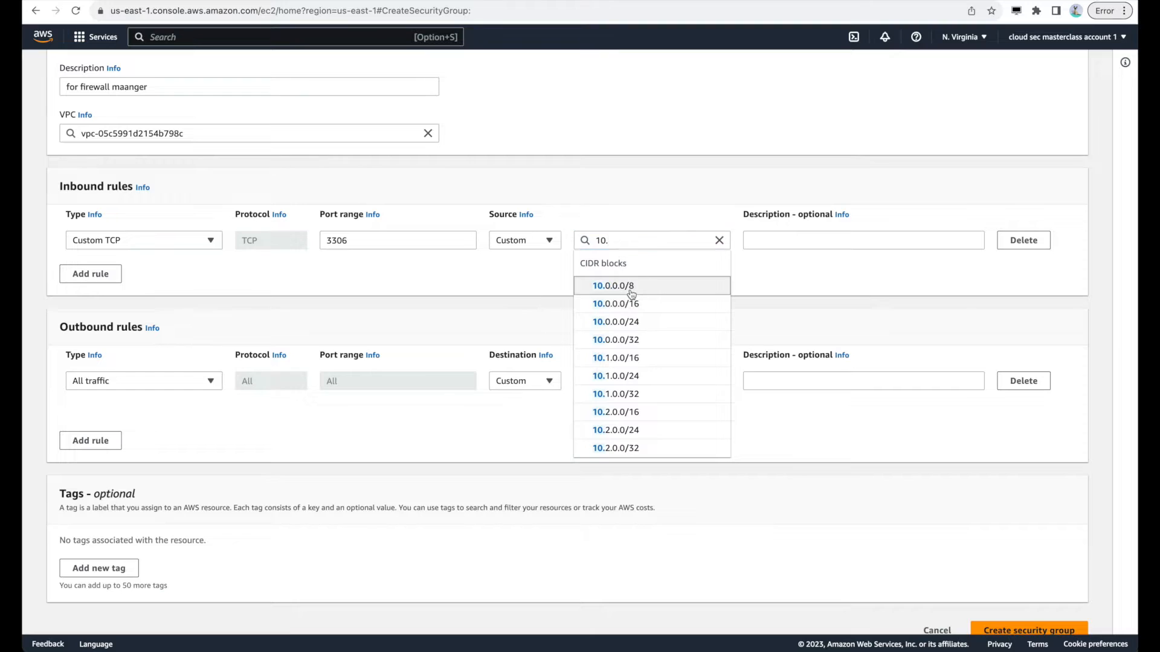
left_click(598, 286)
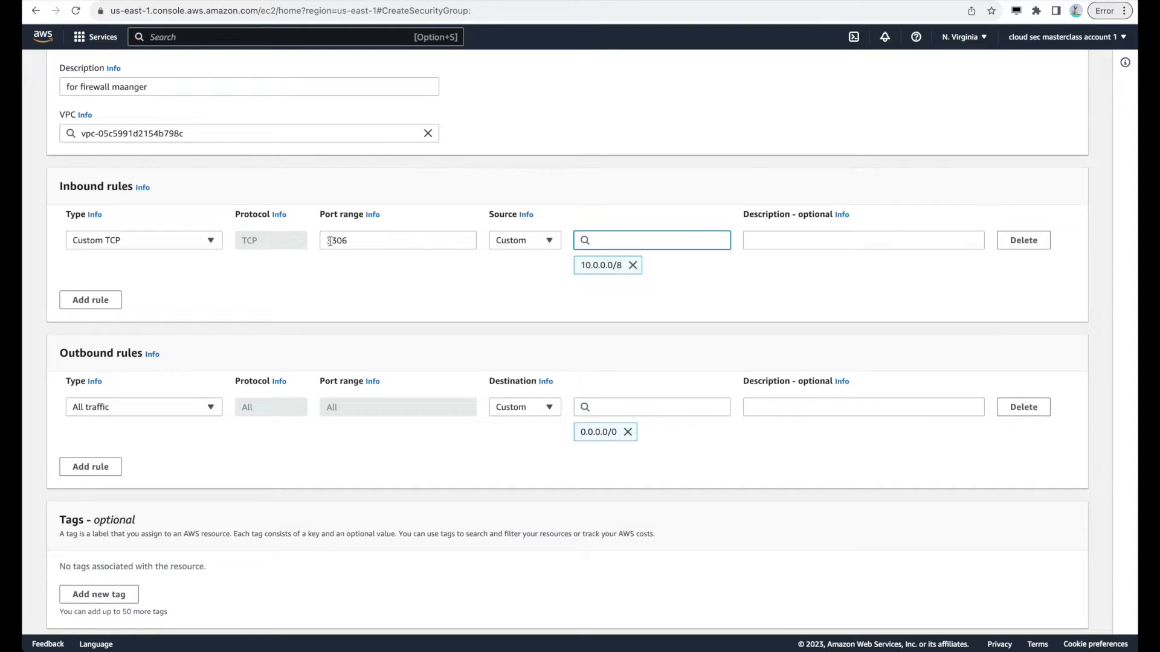
left_click_drag(356, 241, 325, 239)
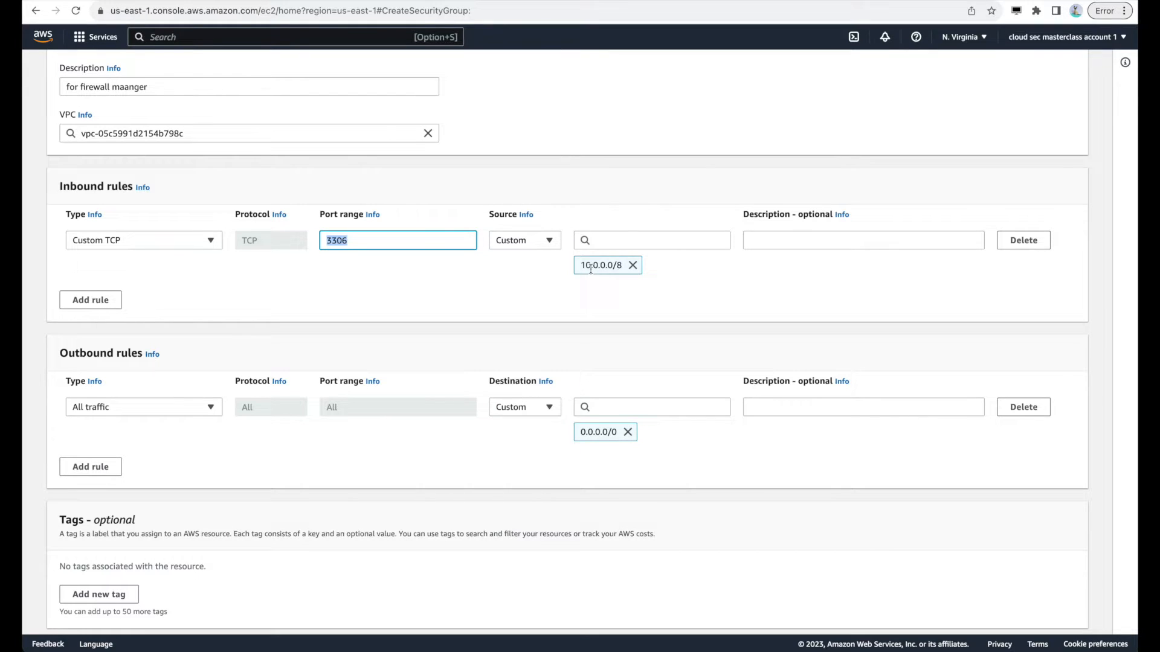
scroll(591, 268, "down", 2)
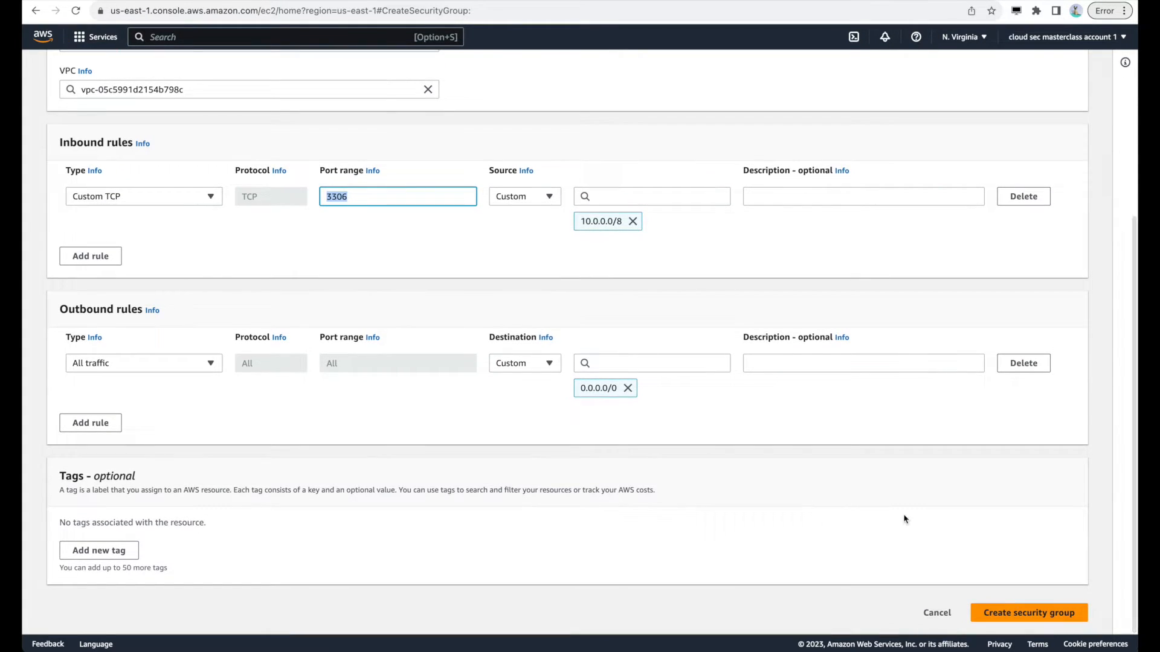
left_click(1014, 613)
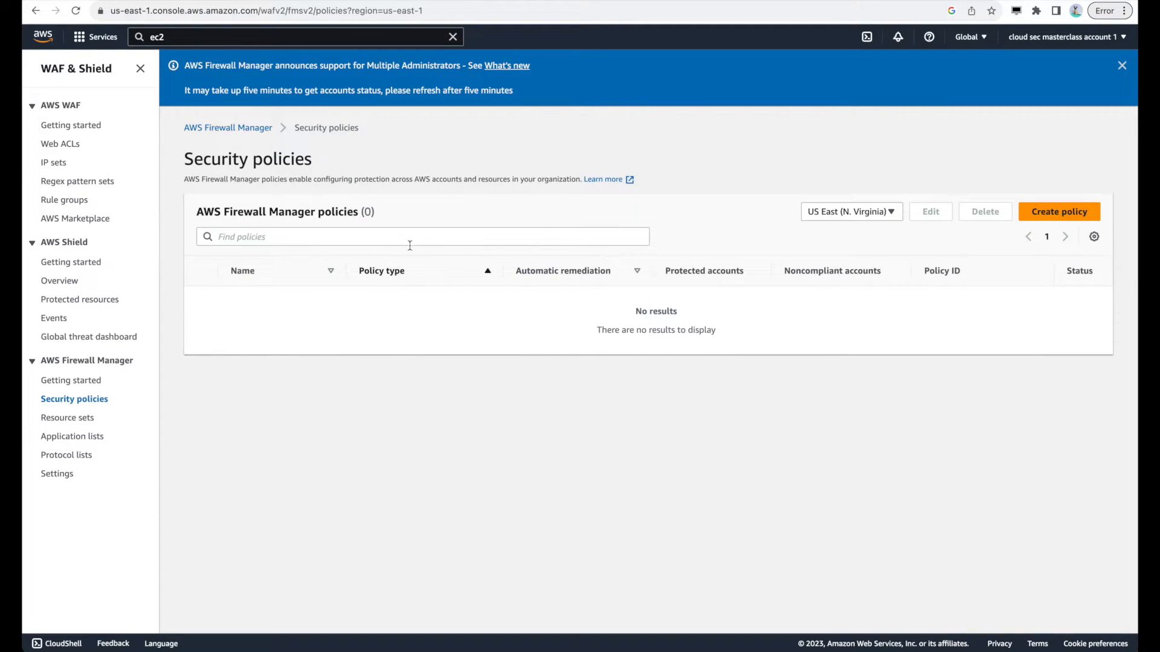
Start a Firewall Manager security group policy for auditing and enforcement of security group rules, keeping the US East (N. Virginia) region.
left_click(1071, 213)
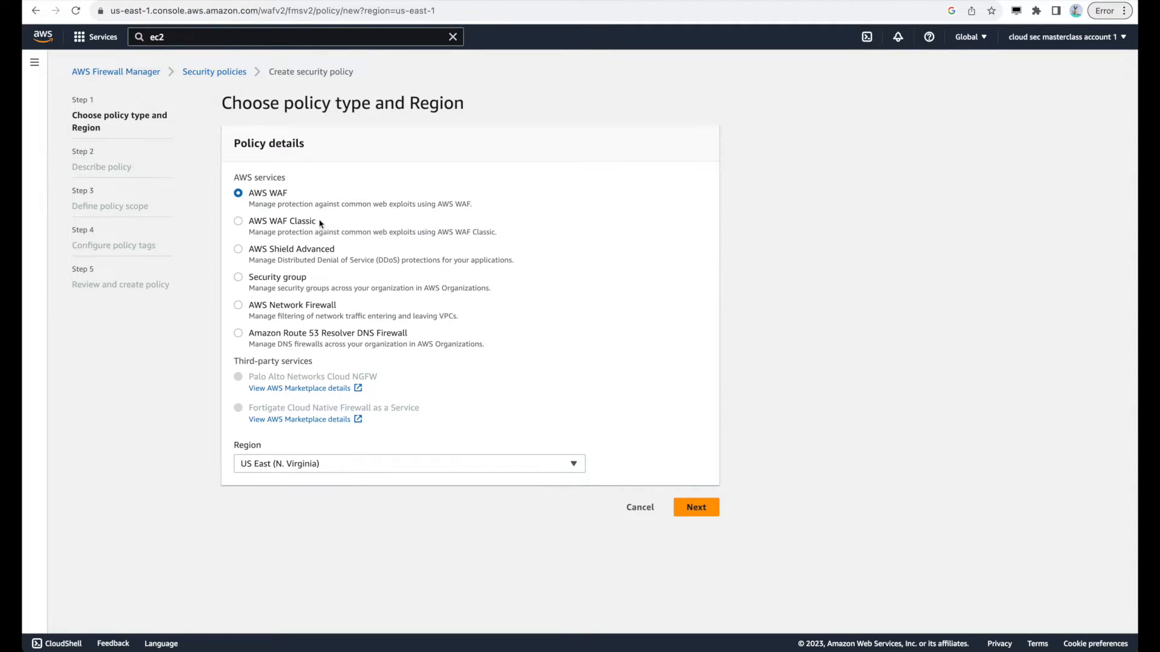
left_click(238, 278)
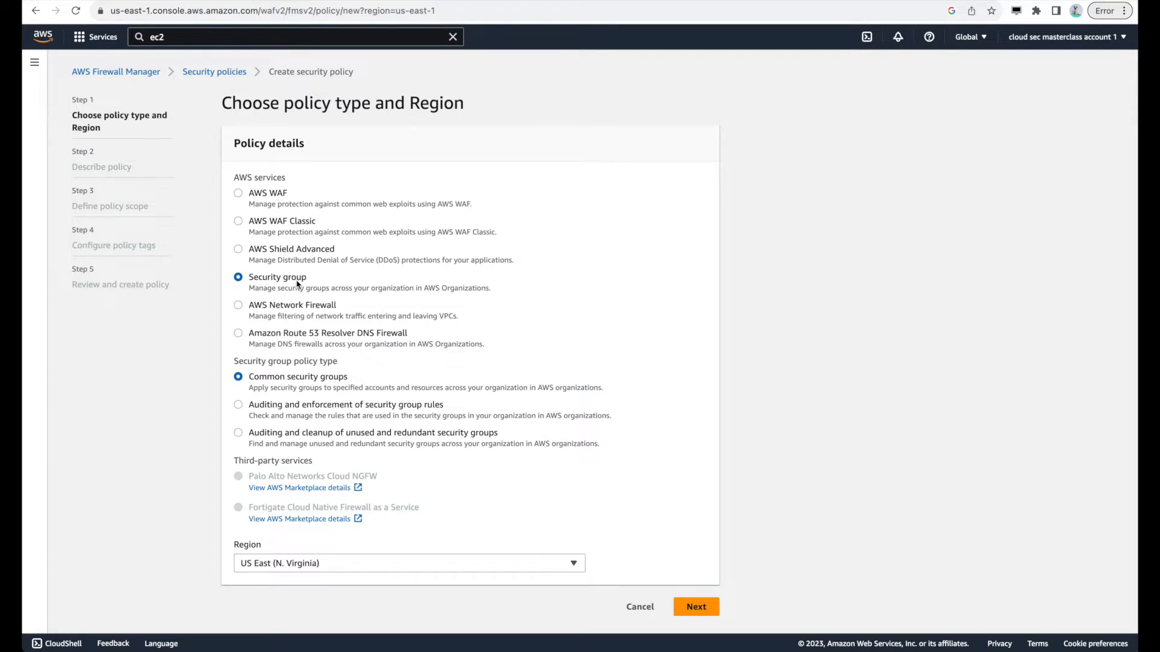
scroll(297, 282, "down", 1)
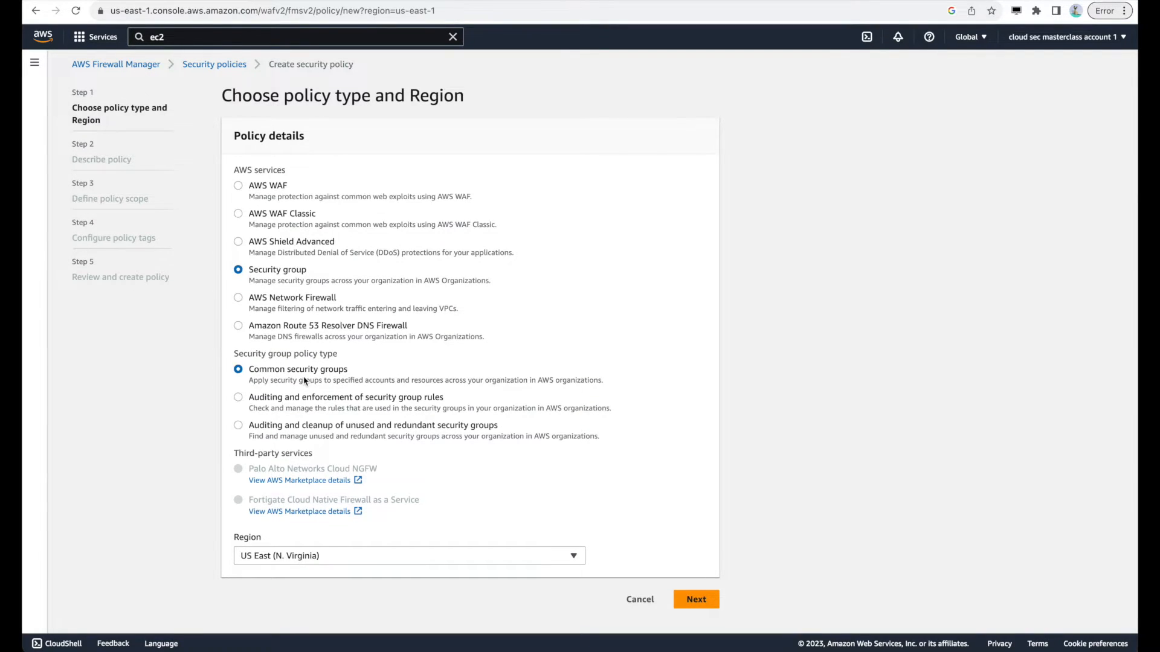
left_click(239, 397)
left_click(387, 557)
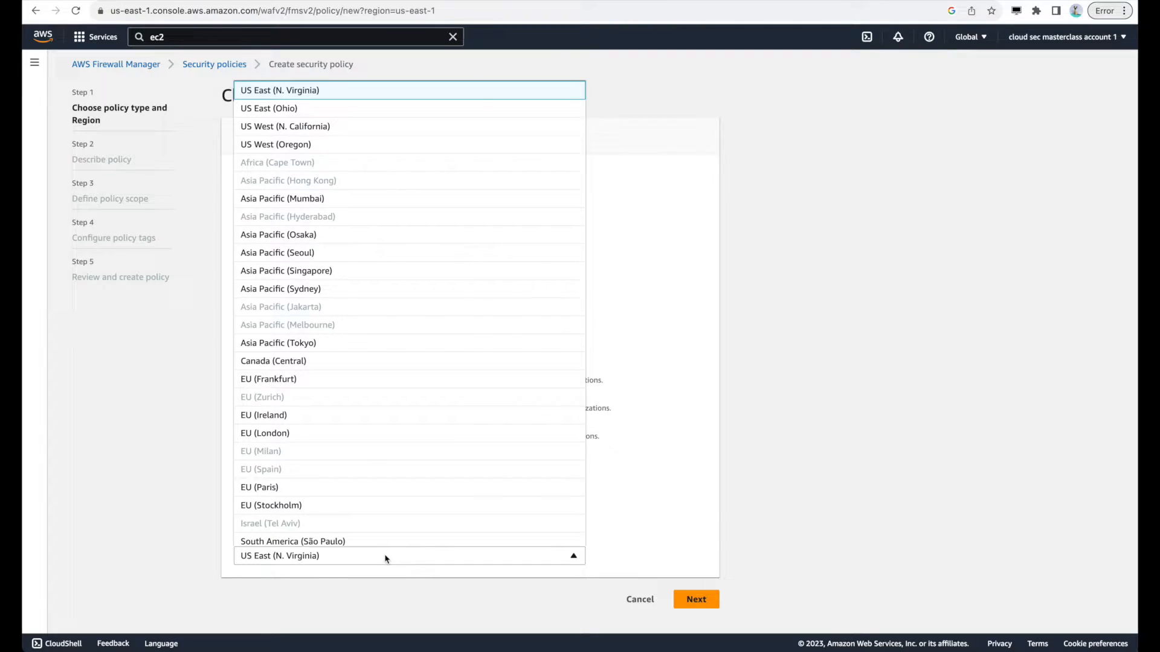
left_click(387, 557)
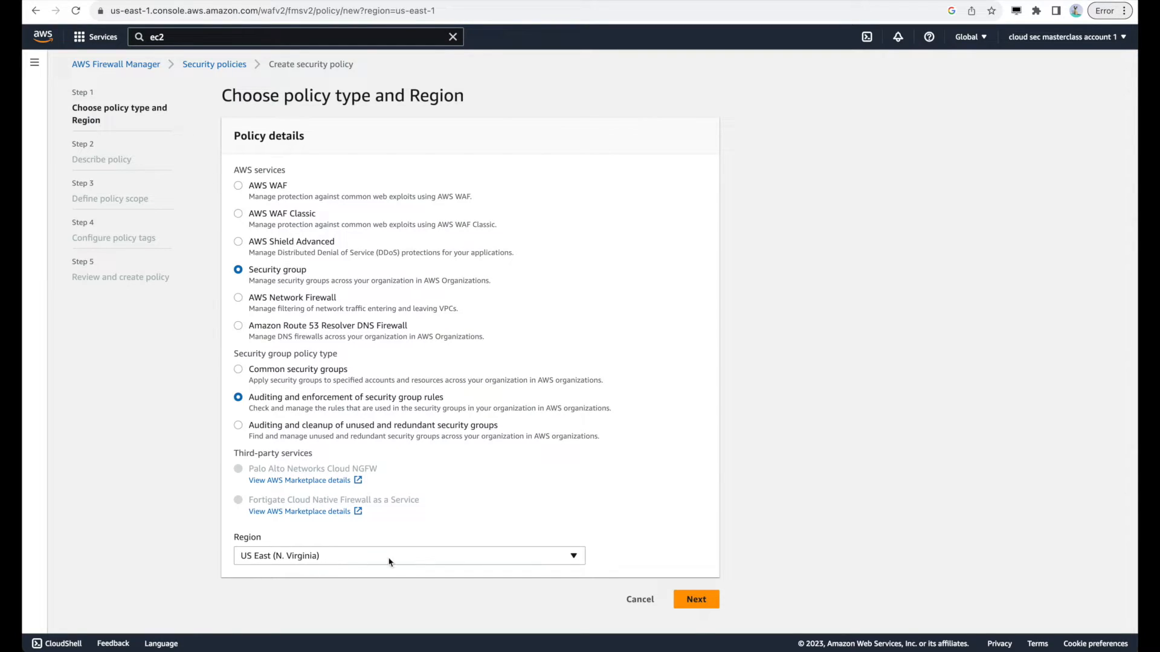
left_click(697, 598)
Name the policy insecure-db-access and describe it as "policy to detect insecure db access".
type("demo-policy")
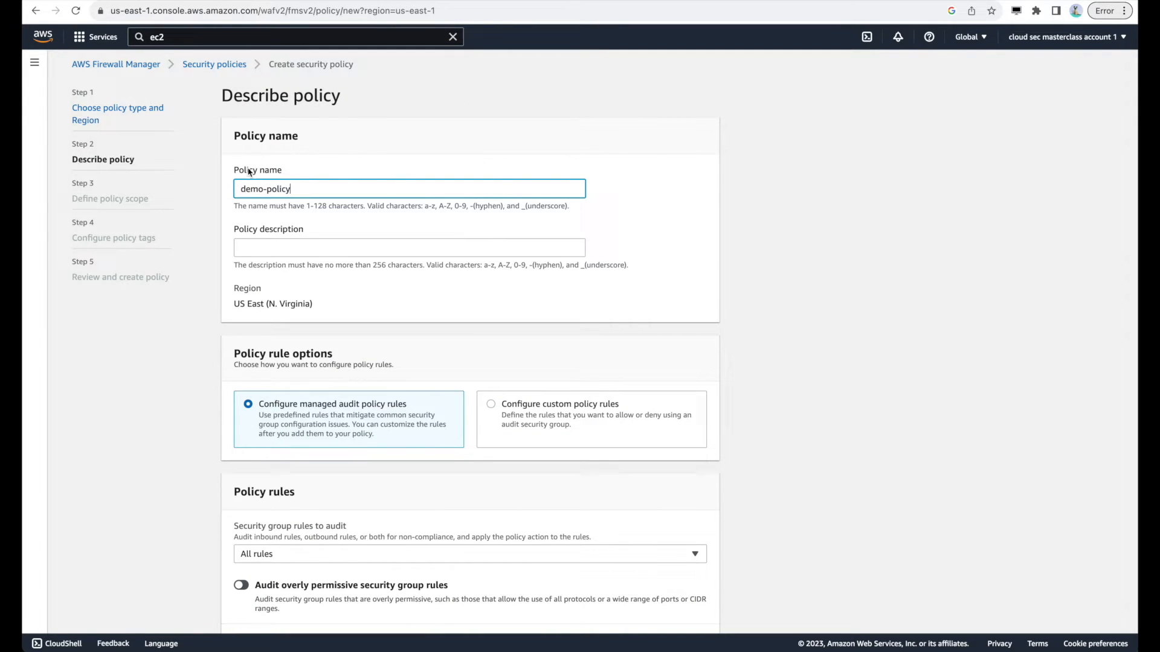
left_click(265, 249)
type("policy to detect insecure db access")
double_click(242, 189)
type("insecure-db-access")
Switch the policy to custom rules and add audit-sg as its audit security group, keeping the option to allow only its defined rules.
scroll(354, 244, "down", 3)
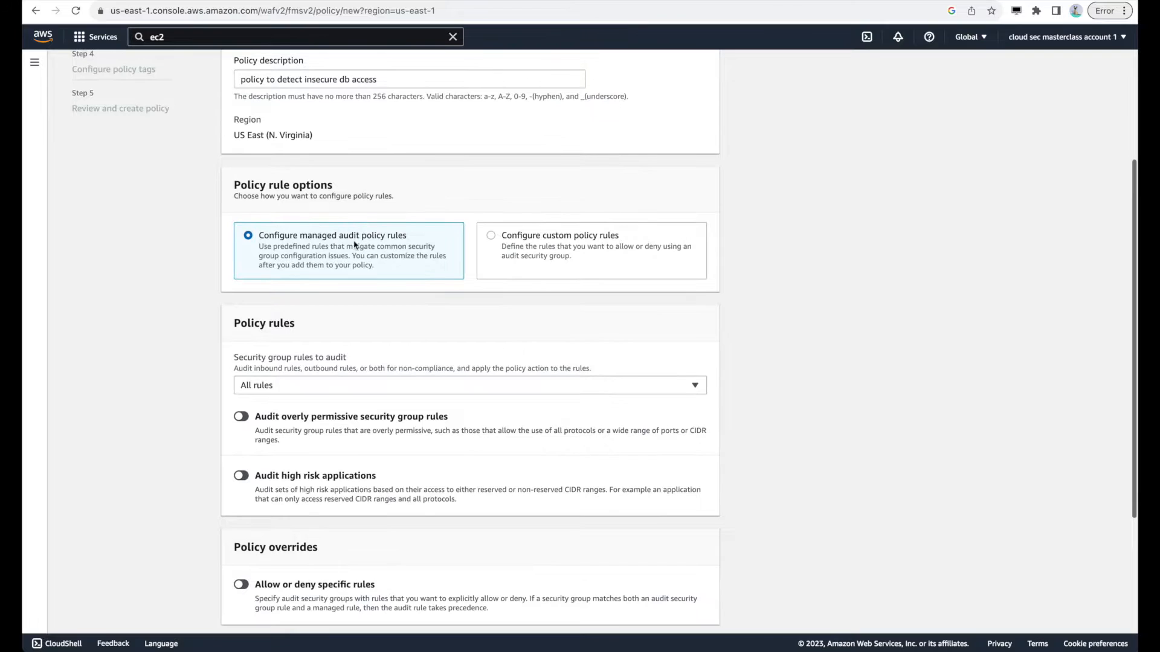
left_click(490, 237)
scroll(482, 292, "down", 2)
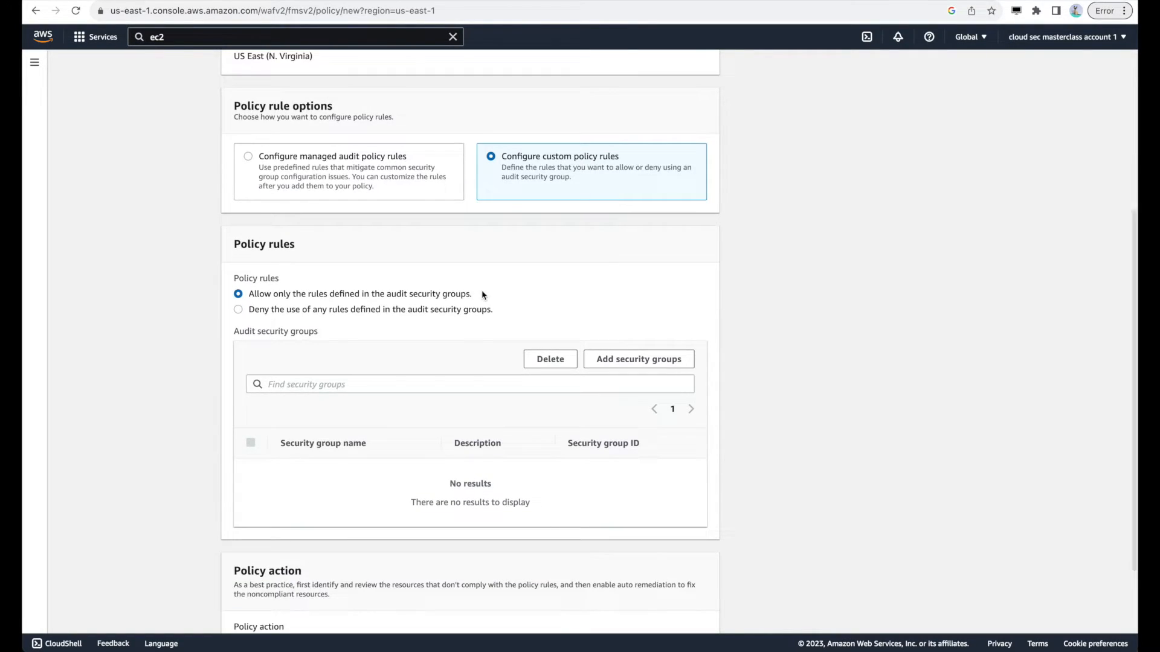
scroll(483, 295, "down", 1)
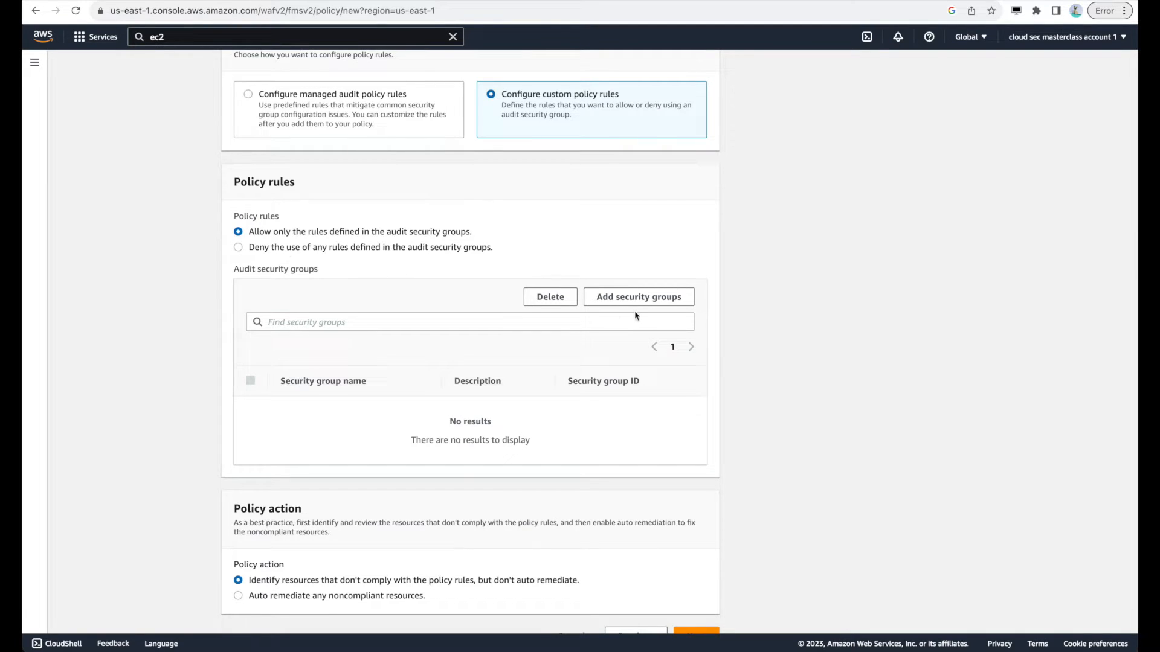
left_click(668, 301)
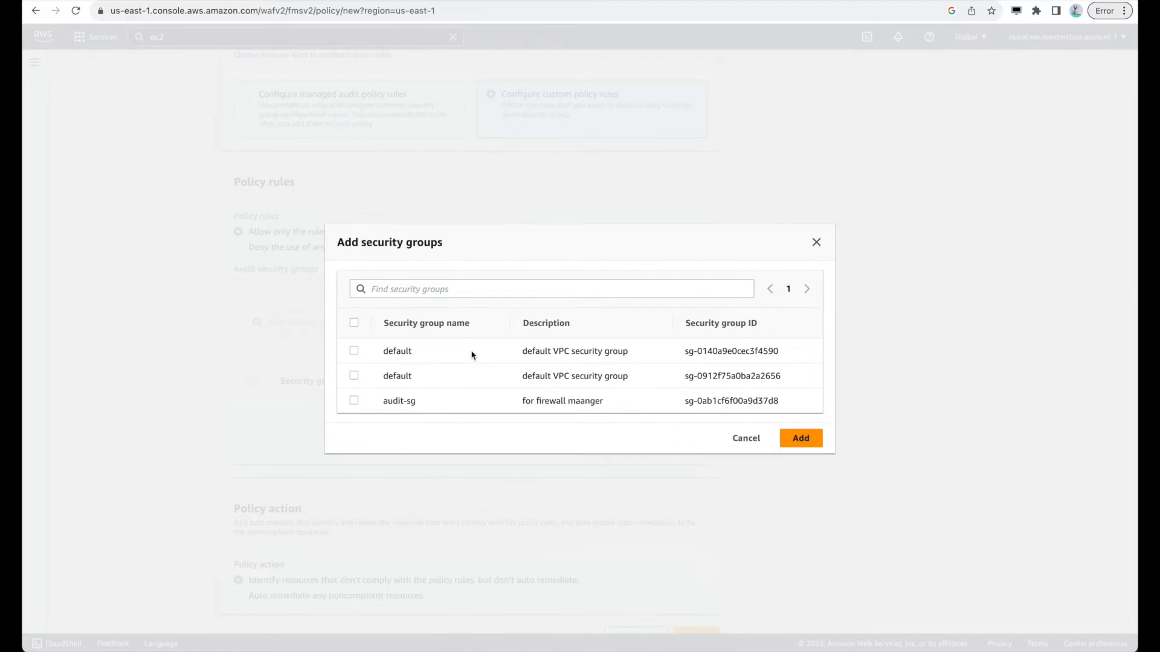
left_click(354, 400)
left_click(800, 438)
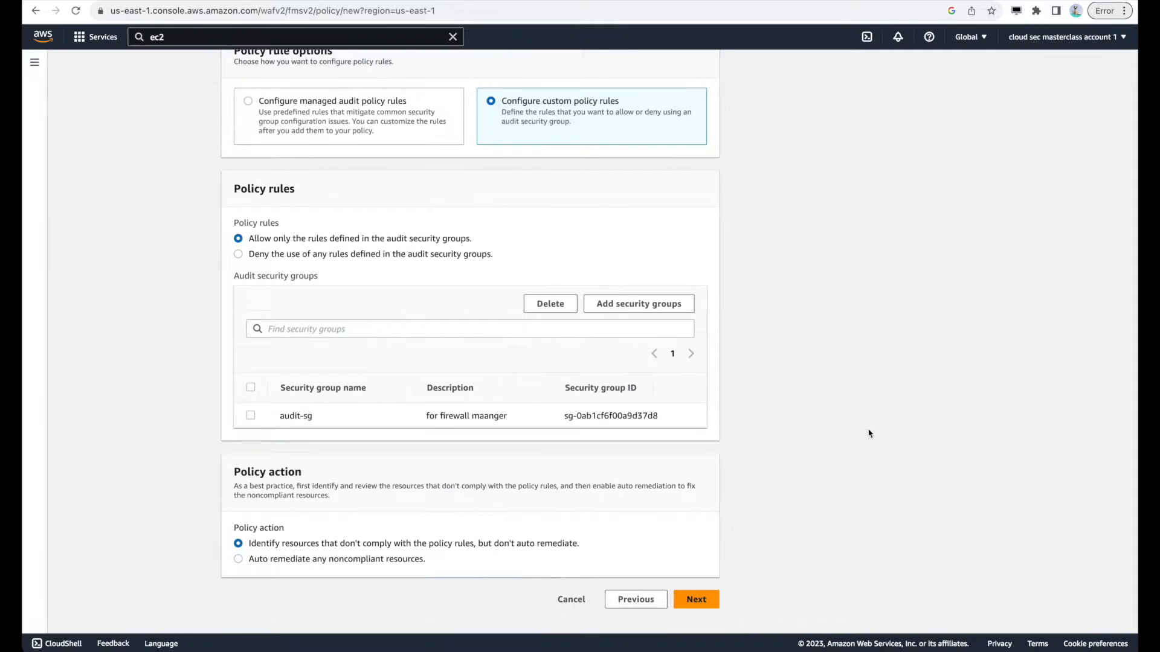
scroll(875, 296, "up", 1)
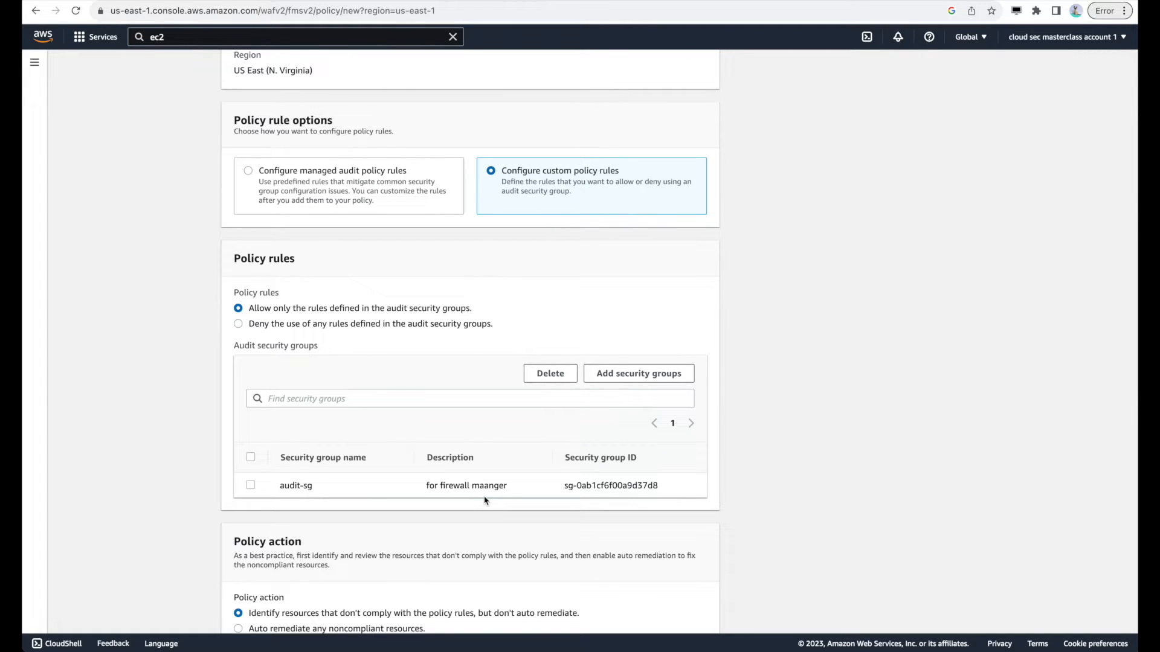
Keep the policy action at identifying noncompliant resources without auto remediation, and scope the policy to all accounts under the organization.
scroll(484, 501, "down", 2)
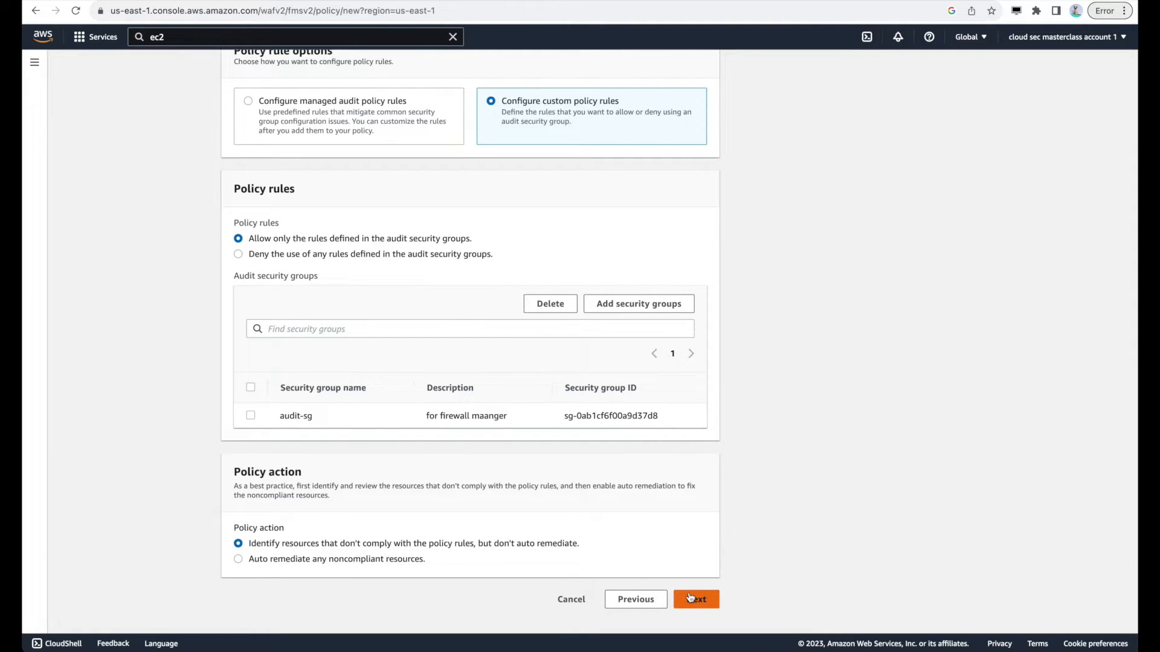
left_click(692, 599)
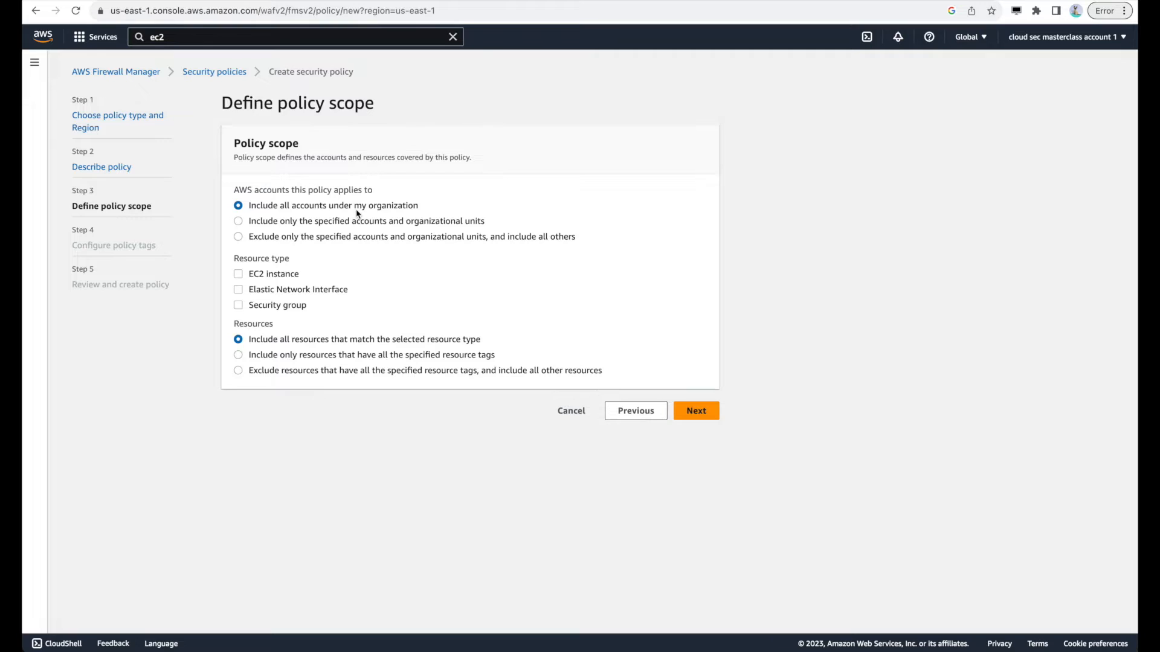
left_click(238, 221)
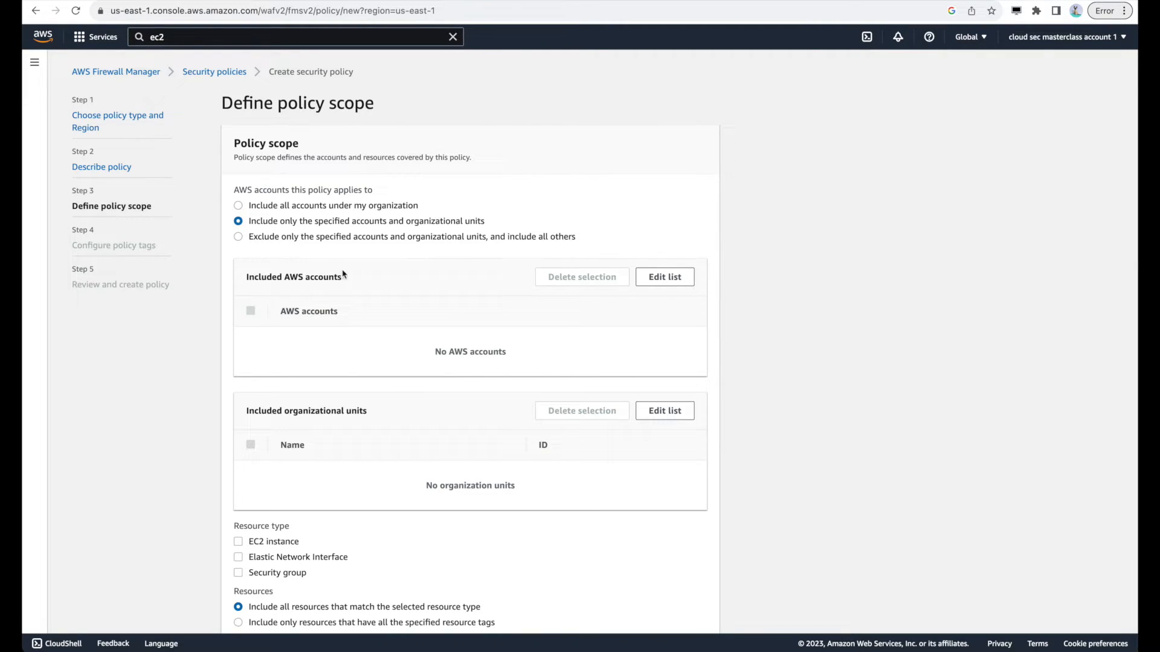
left_click(239, 207)
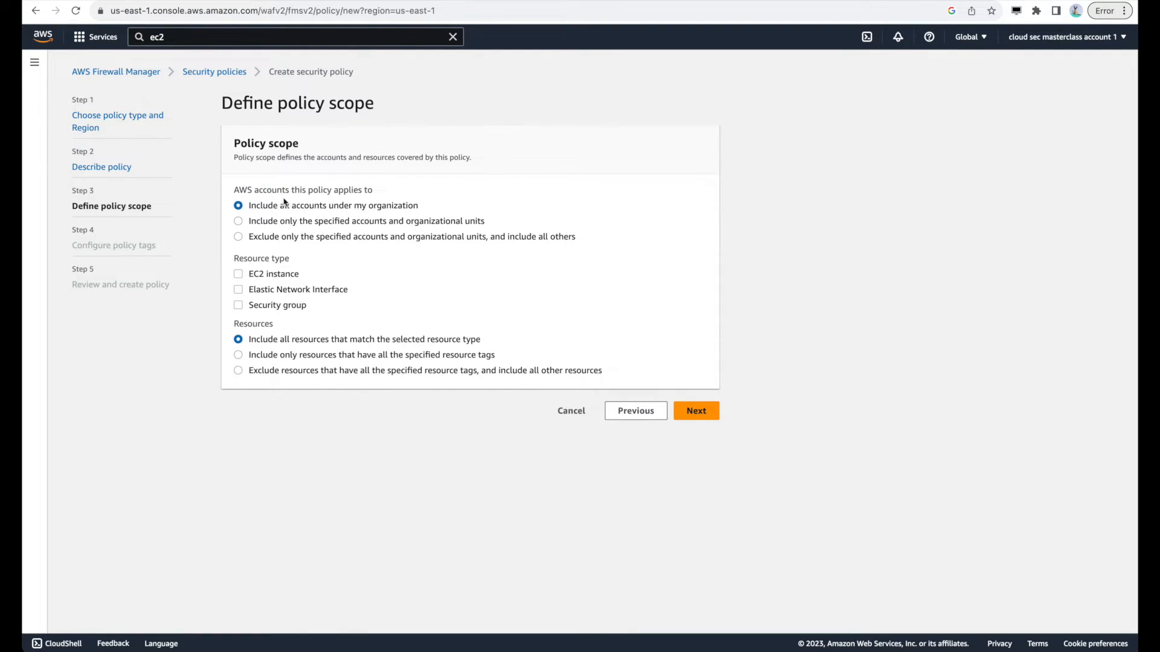
Include EC2 instances, elastic network interfaces and security groups as resource types, covering all resources that match them.
left_click(240, 279)
left_click(238, 292)
left_click(240, 308)
left_click_drag(249, 341, 483, 338)
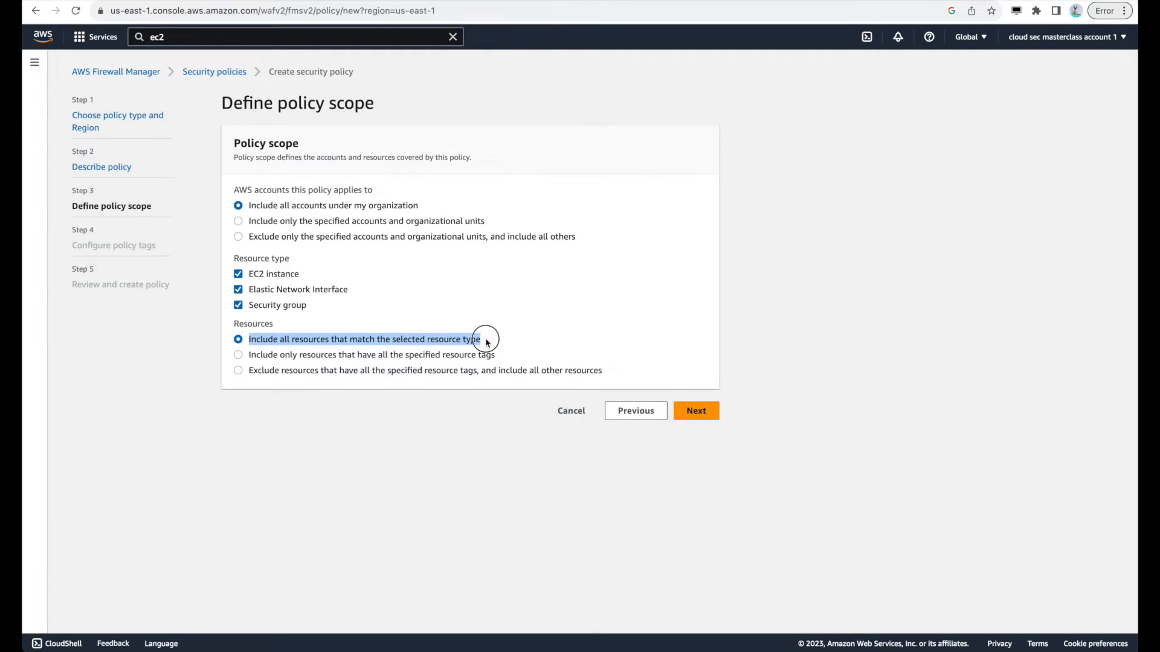
left_click_drag(318, 305, 250, 278)
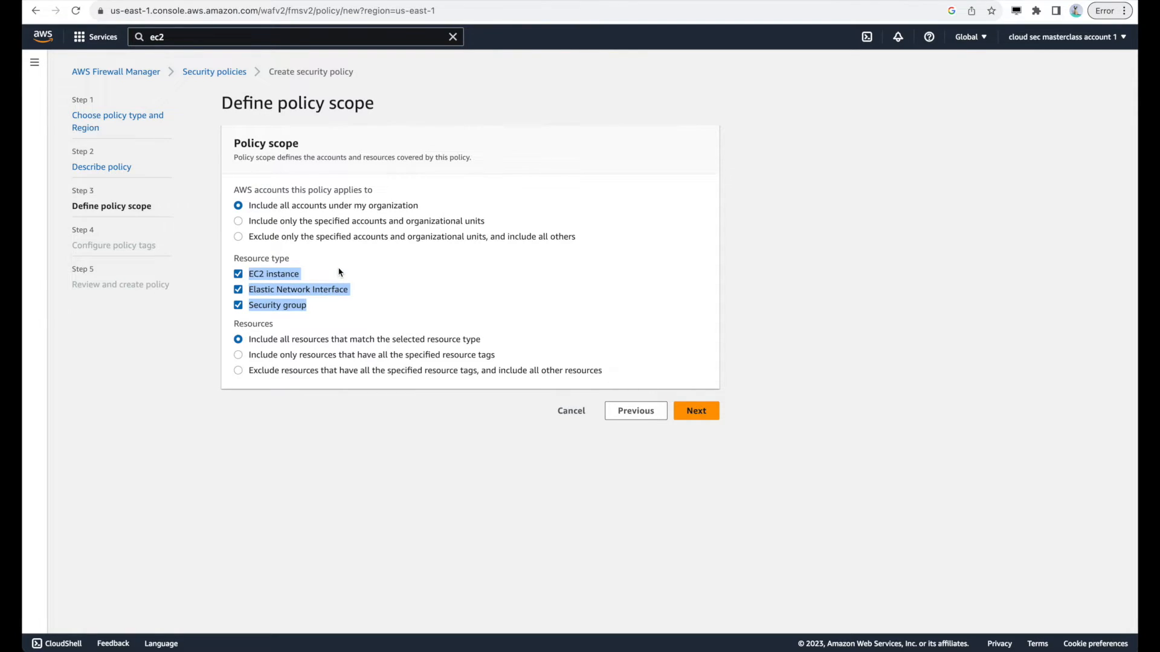
left_click(340, 272)
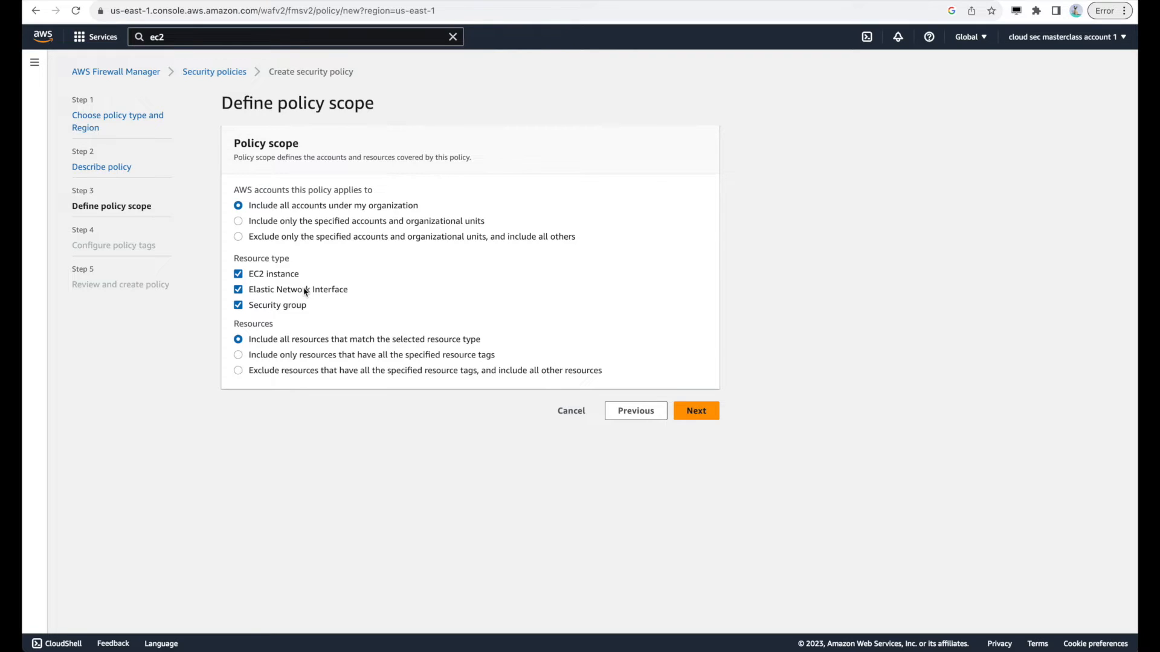
left_click(694, 411)
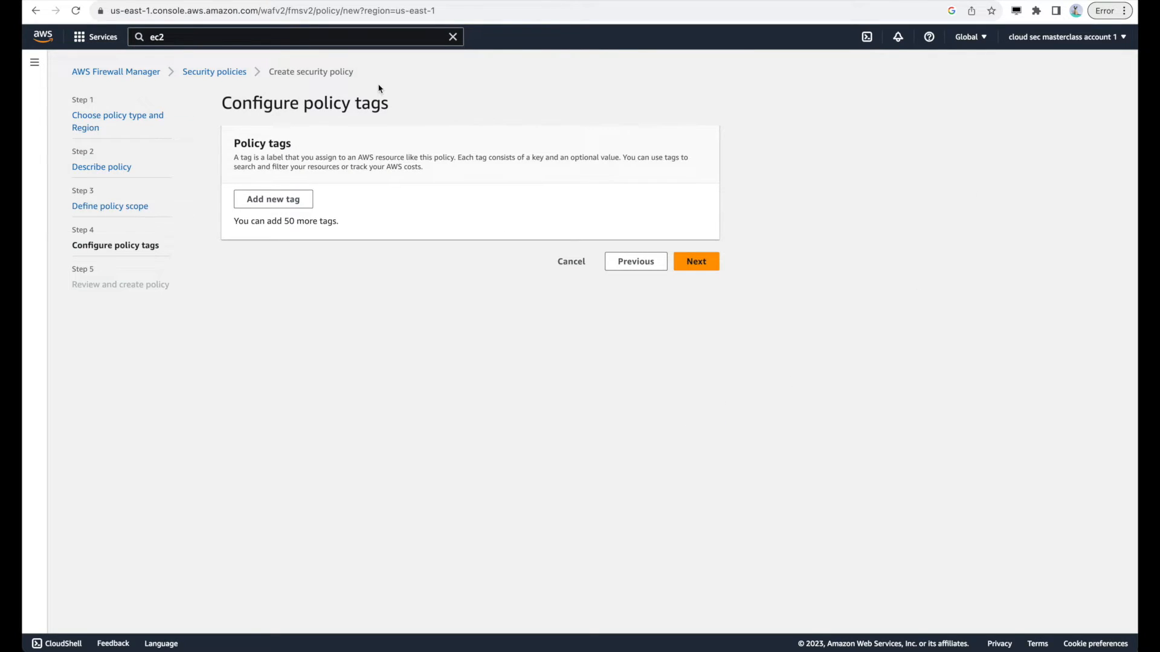
Leave the policy without tags and create it from the review page.
left_click(695, 261)
scroll(570, 284, "down", 10)
scroll(570, 284, "down", 1)
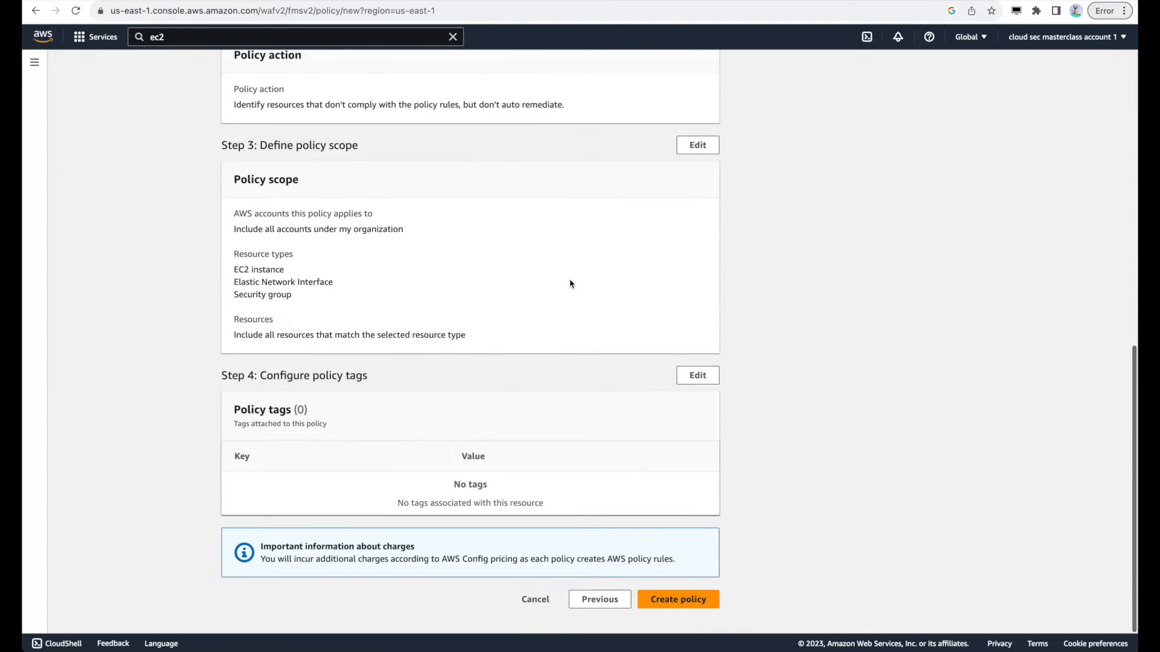
left_click(679, 607)
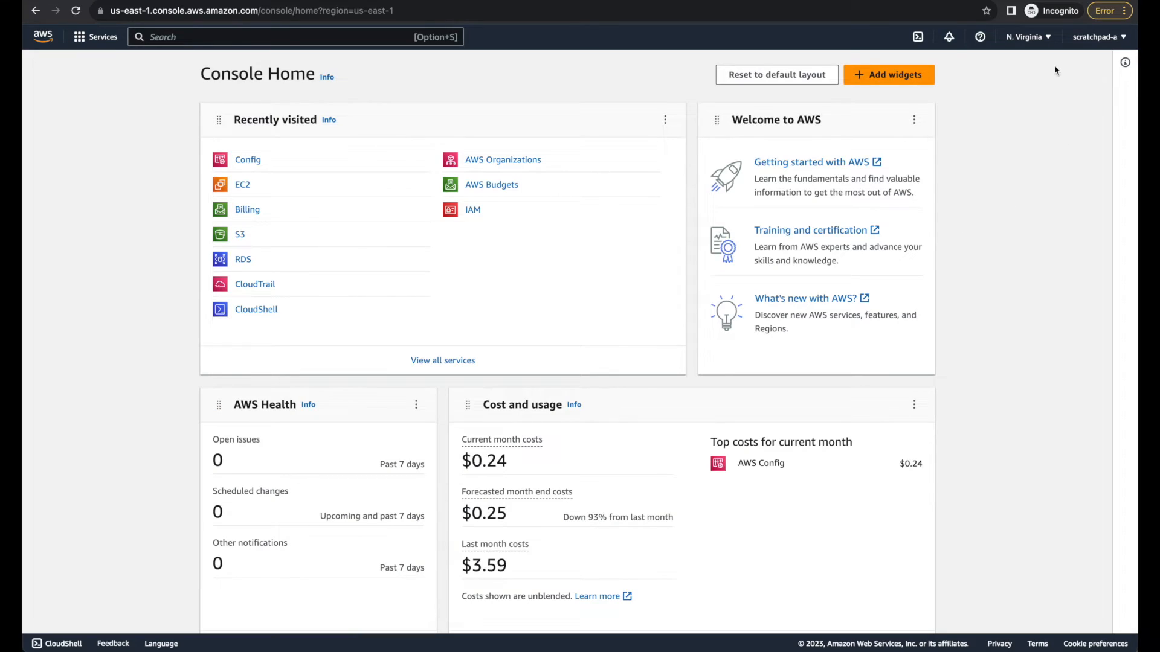
In the scratchpad-a account, check the account ID and open the list of AWS Config rules.
left_click(1102, 37)
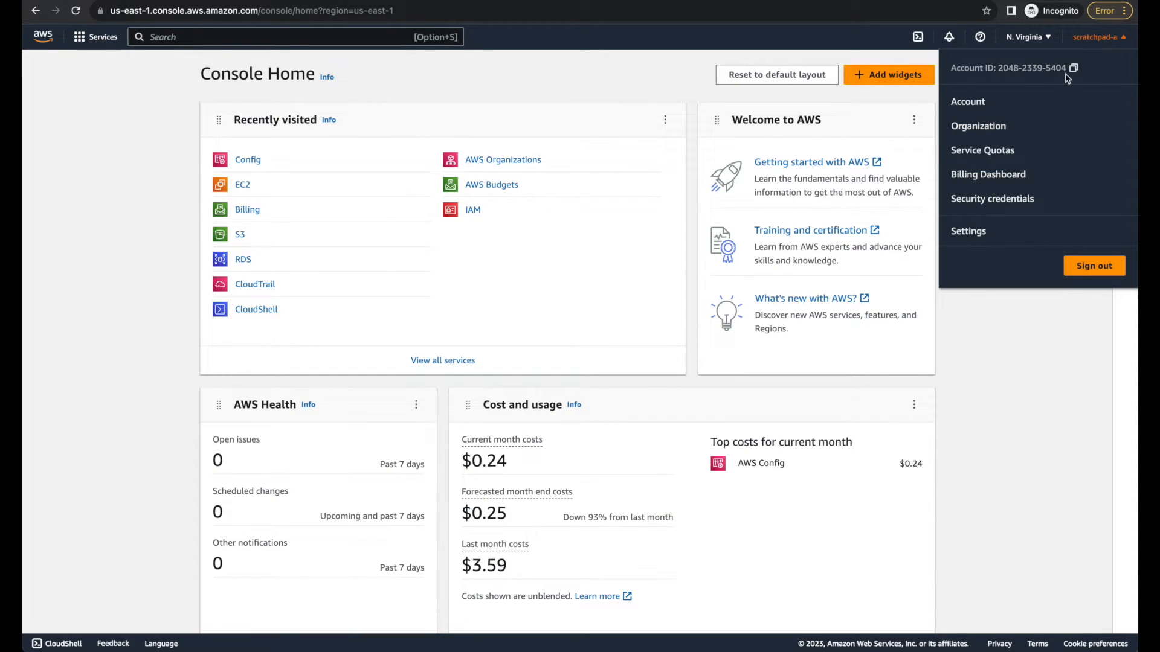
left_click(165, 144)
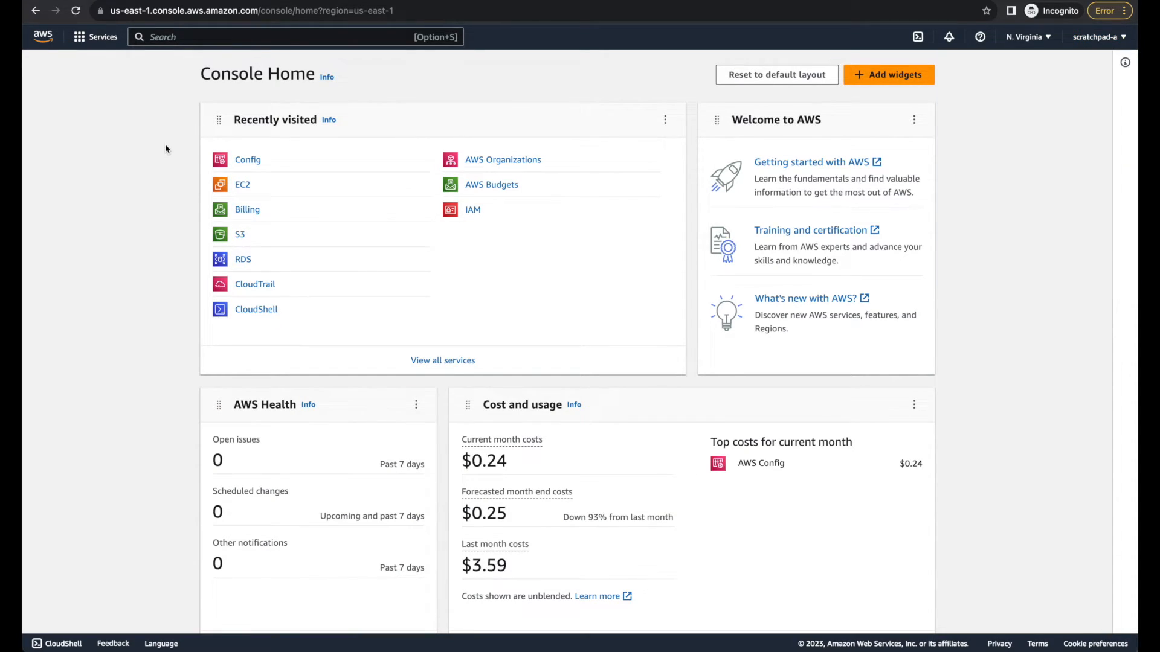
left_click(246, 160)
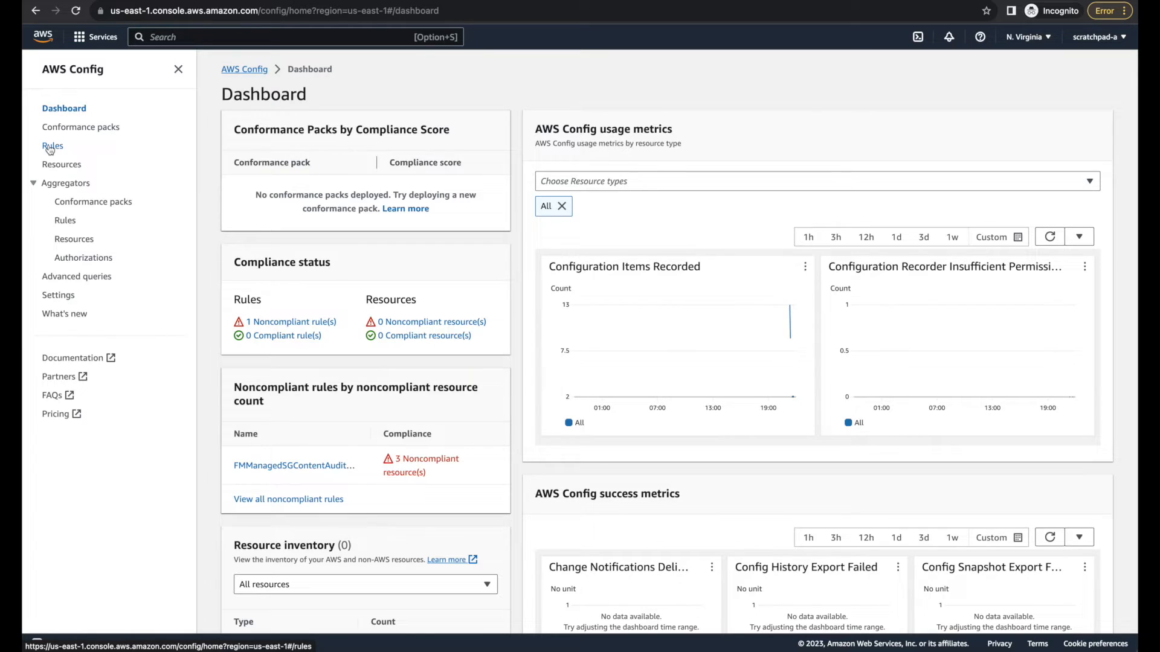
left_click(50, 148)
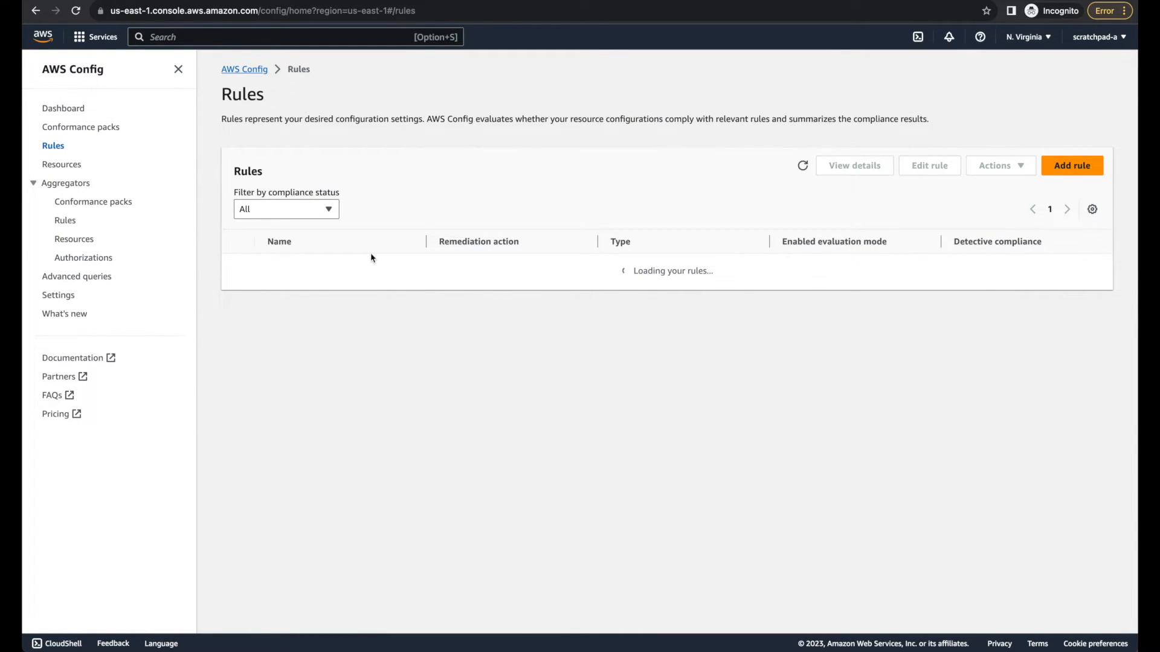
Widen the name column of the rules list and view the rule's type, evaluation mode and detective compliance.
left_click_drag(426, 241, 637, 239)
scroll(933, 274, "right", 1)
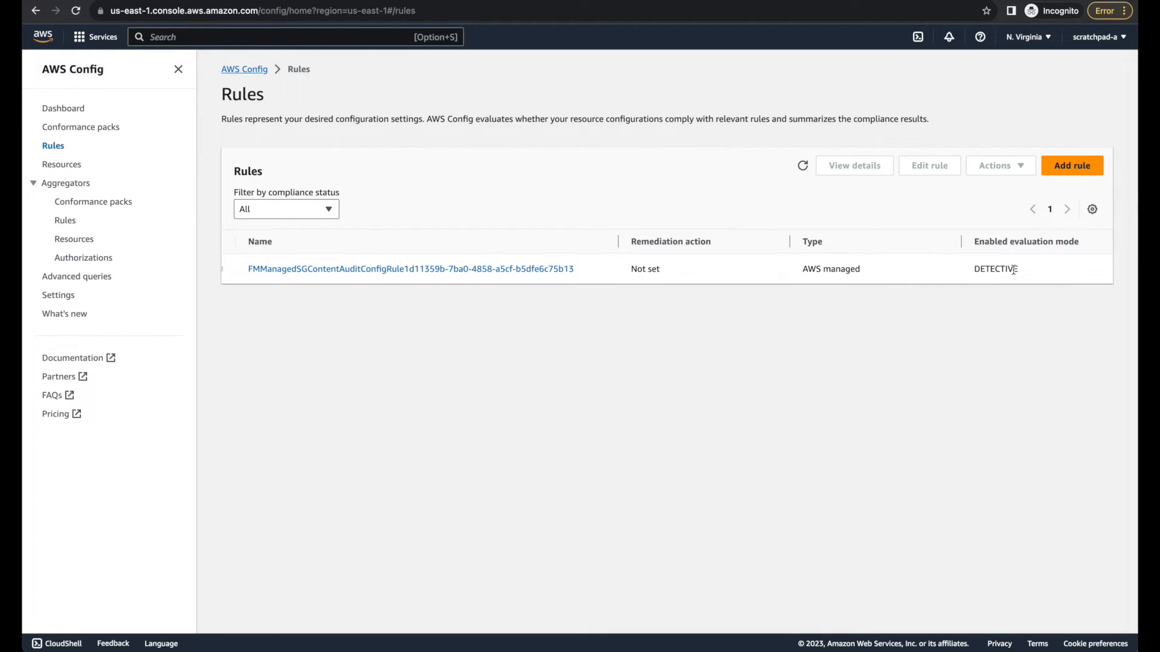
scroll(1013, 269, "left", 3)
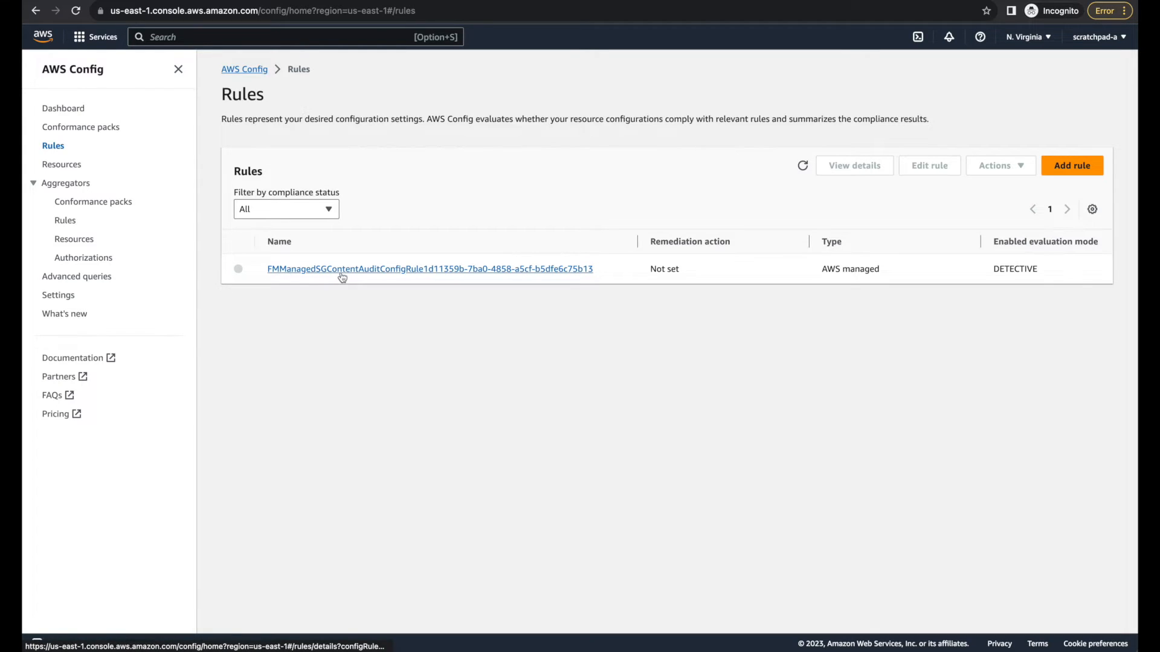
scroll(558, 275, "right", 2)
scroll(559, 275, "right", 15)
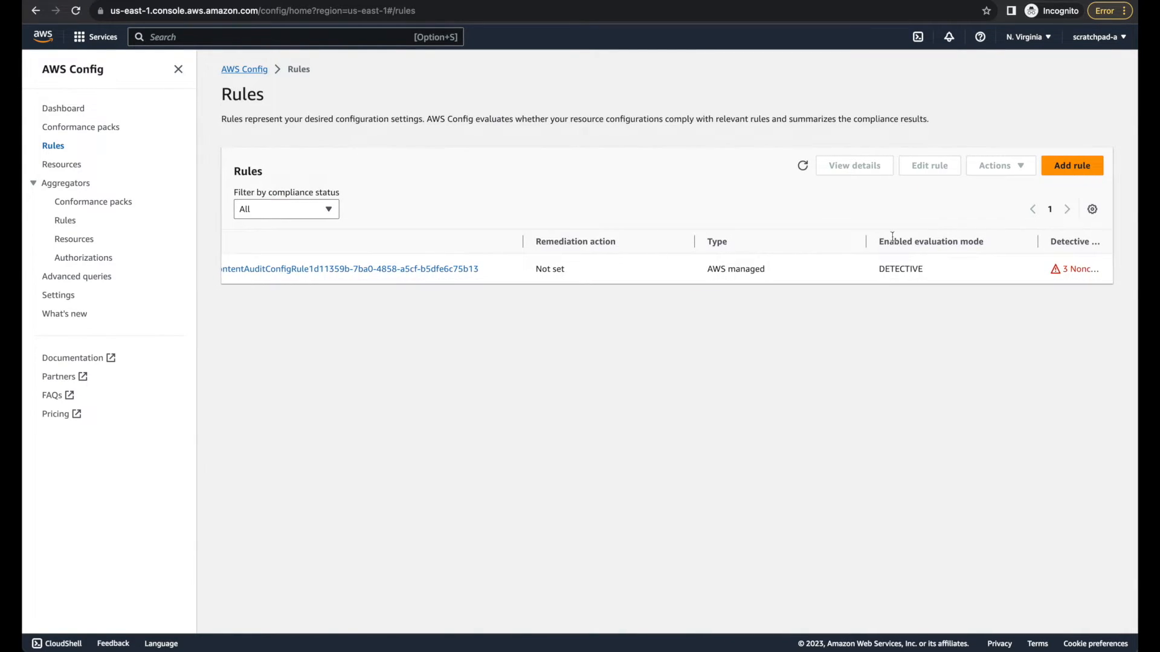
left_click_drag(1038, 241, 968, 242)
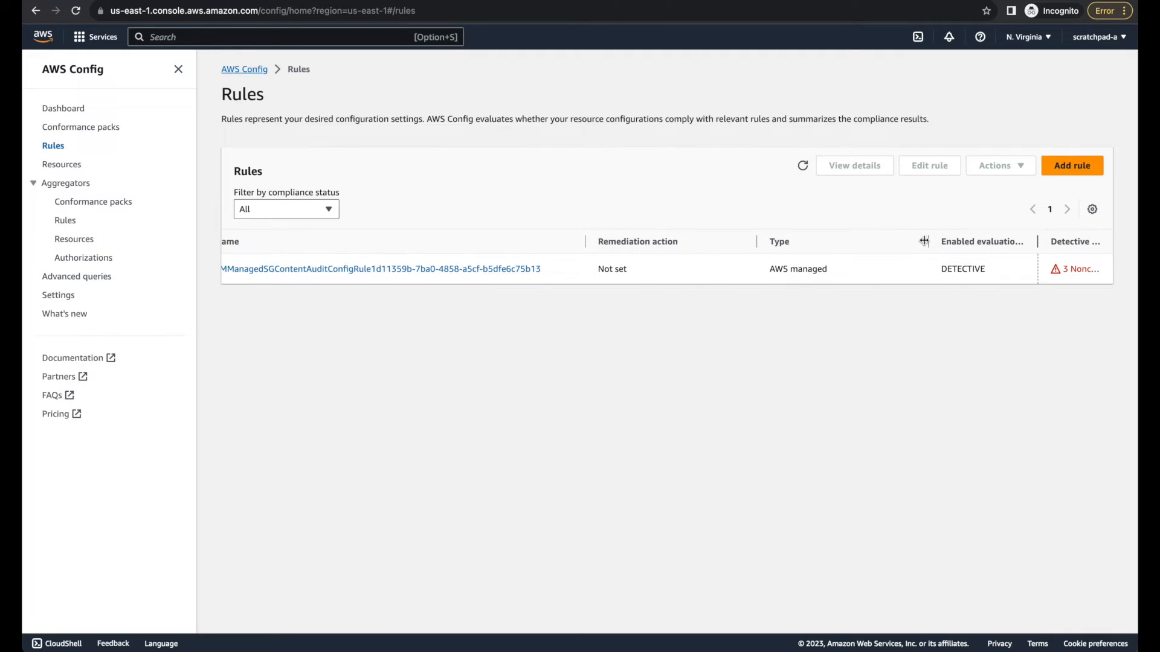
Open the Firewall Manager security group content audit rule and examine its parameters and the noncompliant resources in scope.
left_click(453, 273)
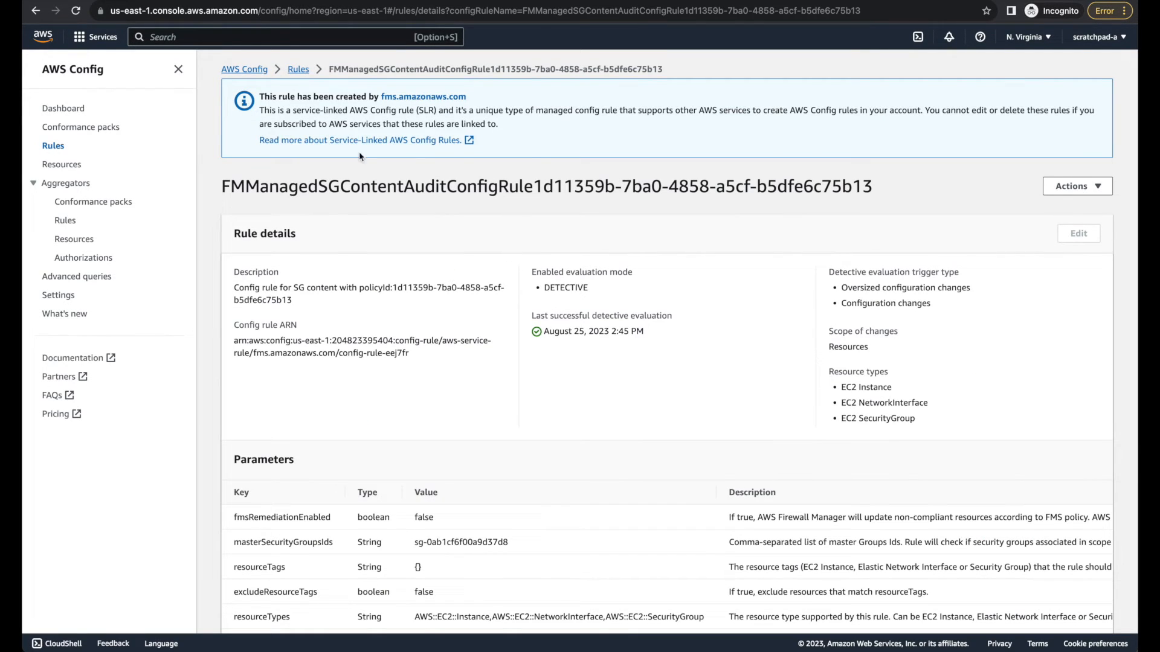
scroll(551, 187, "down", 4)
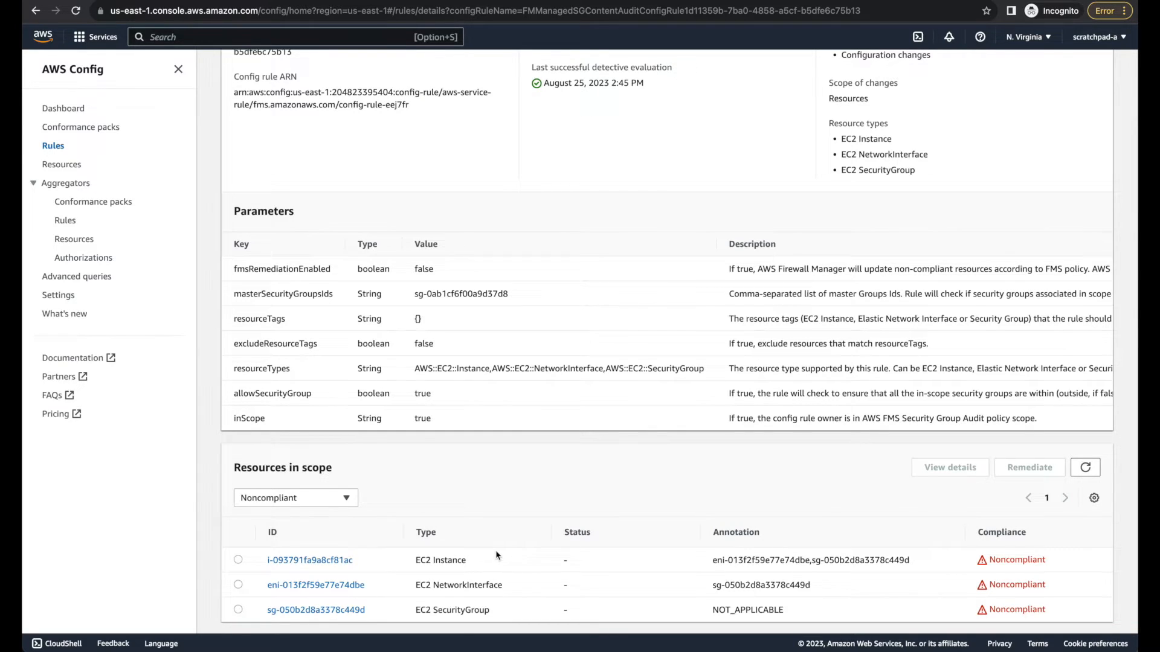
left_click_drag(373, 612, 267, 612)
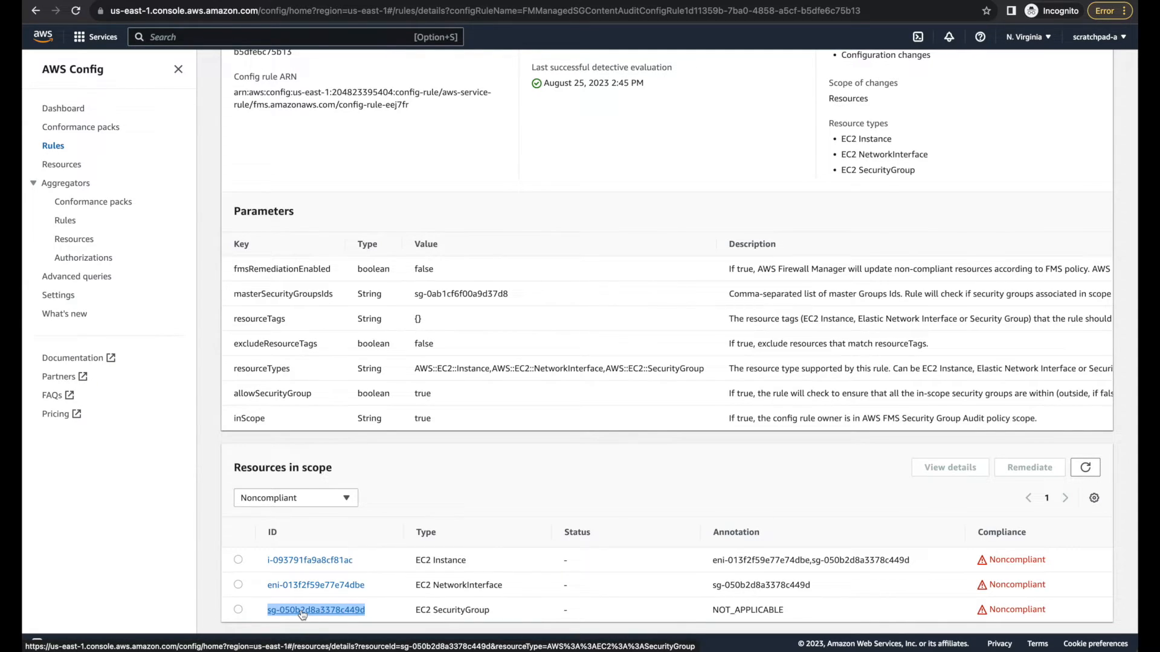
left_click_drag(361, 562, 266, 561)
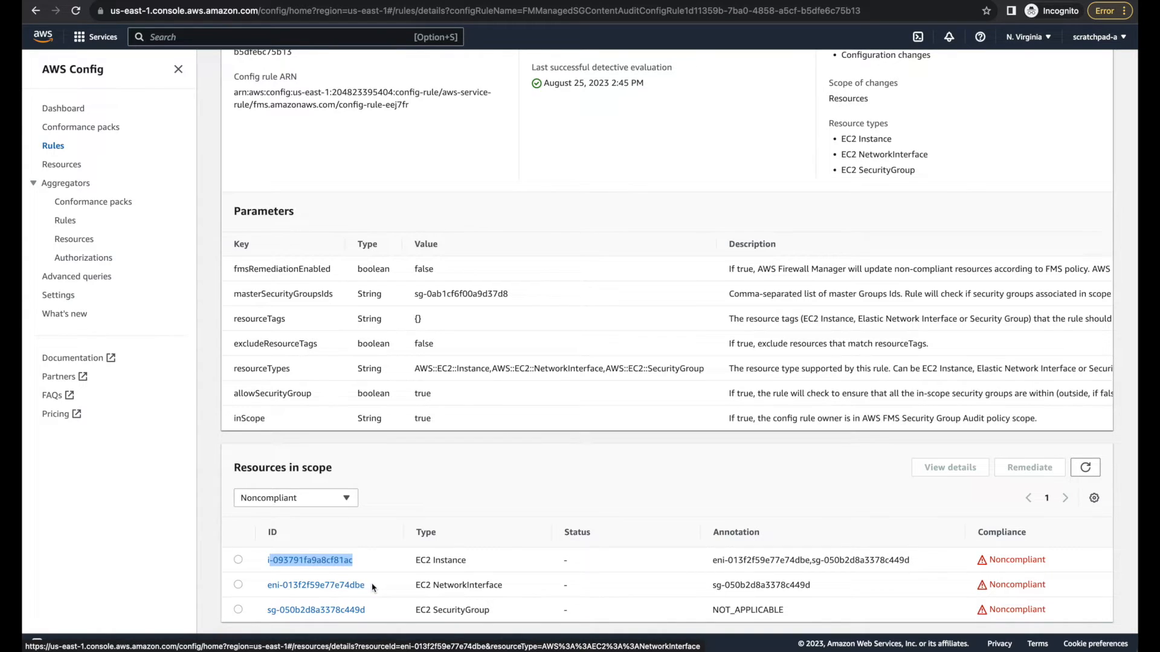
left_click_drag(370, 585, 269, 585)
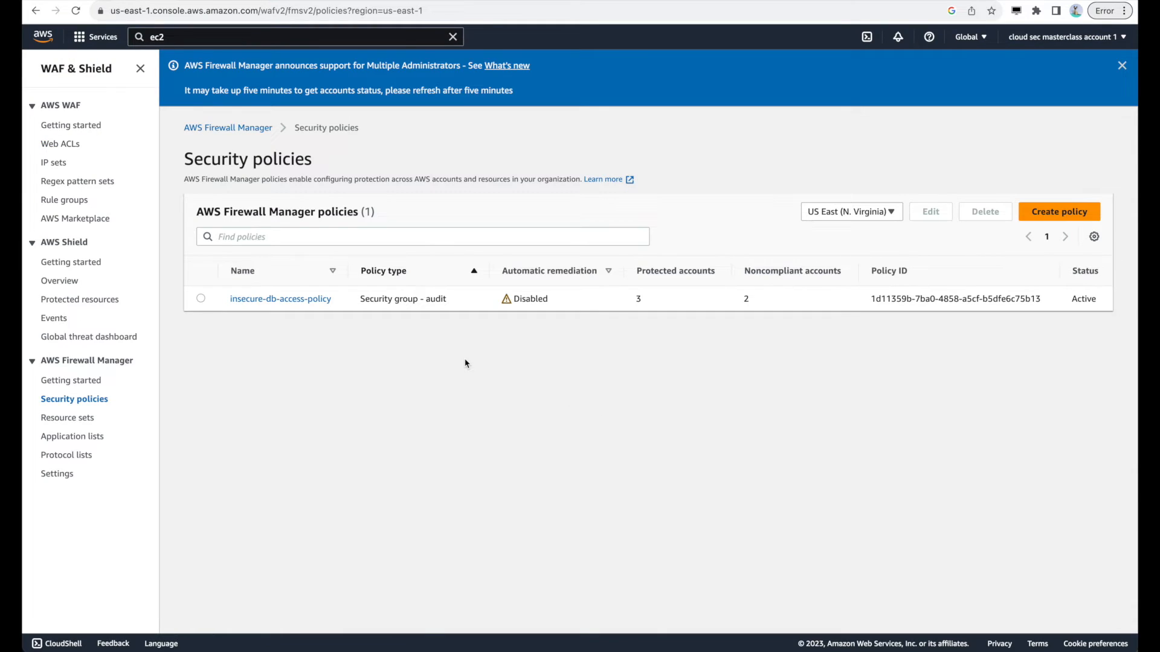
Open insecure-db-access-policy in the Firewall Manager account and review the compliance status of the accounts within its scope, sorted by details.
left_click(286, 302)
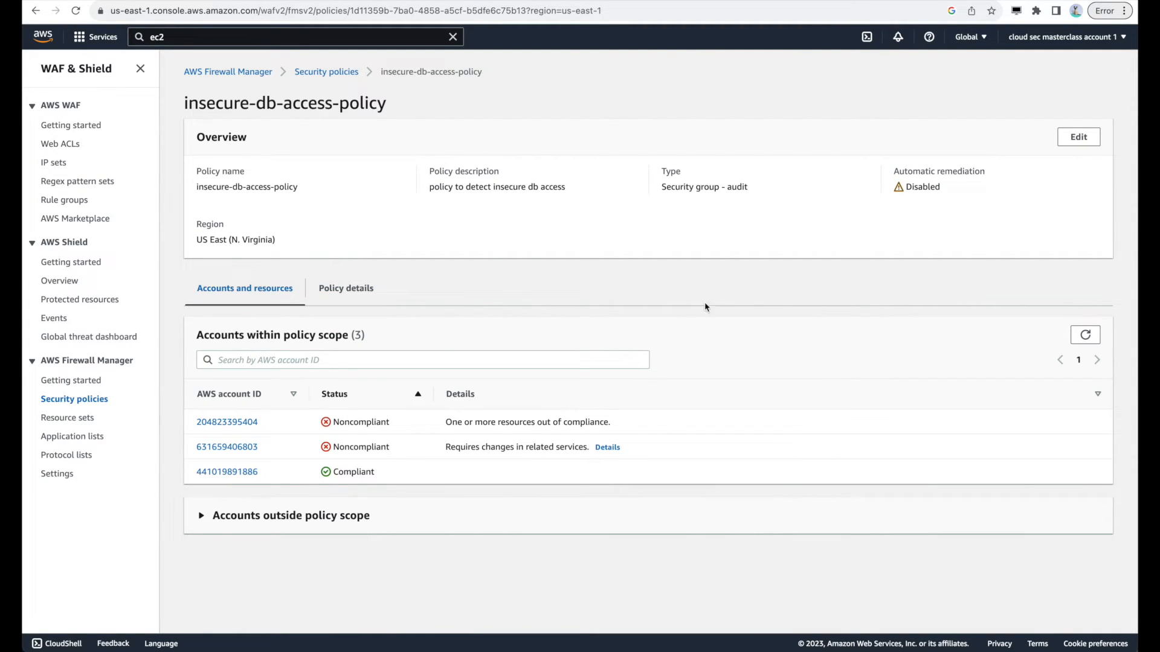
left_click(203, 422)
double_click(203, 422)
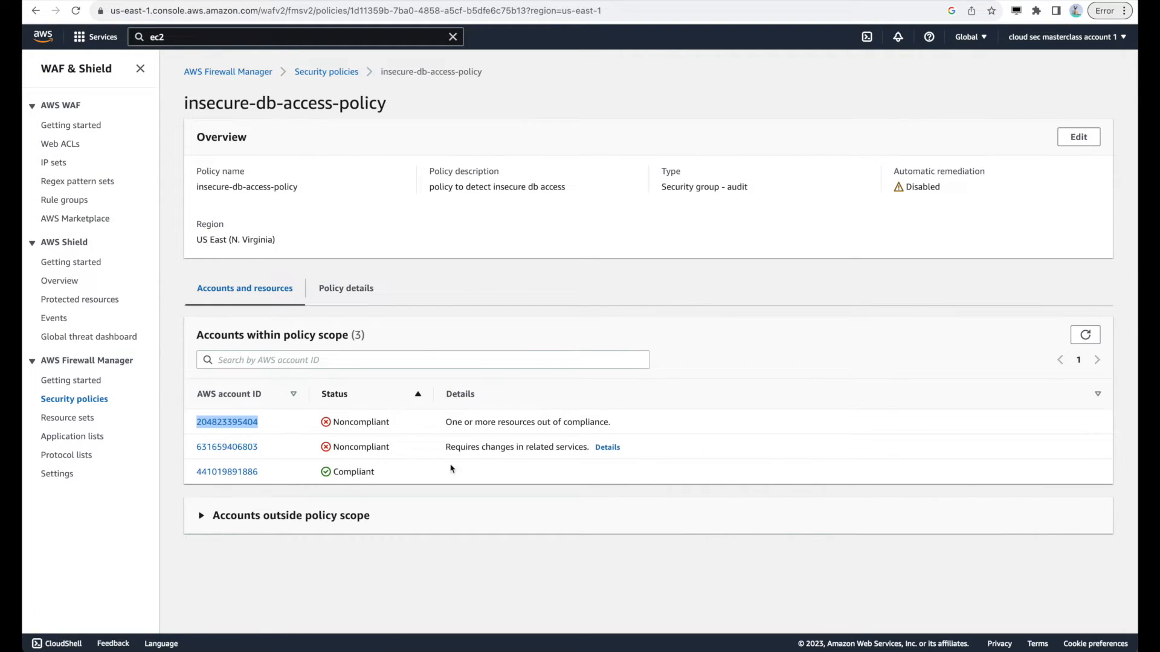
left_click(633, 396)
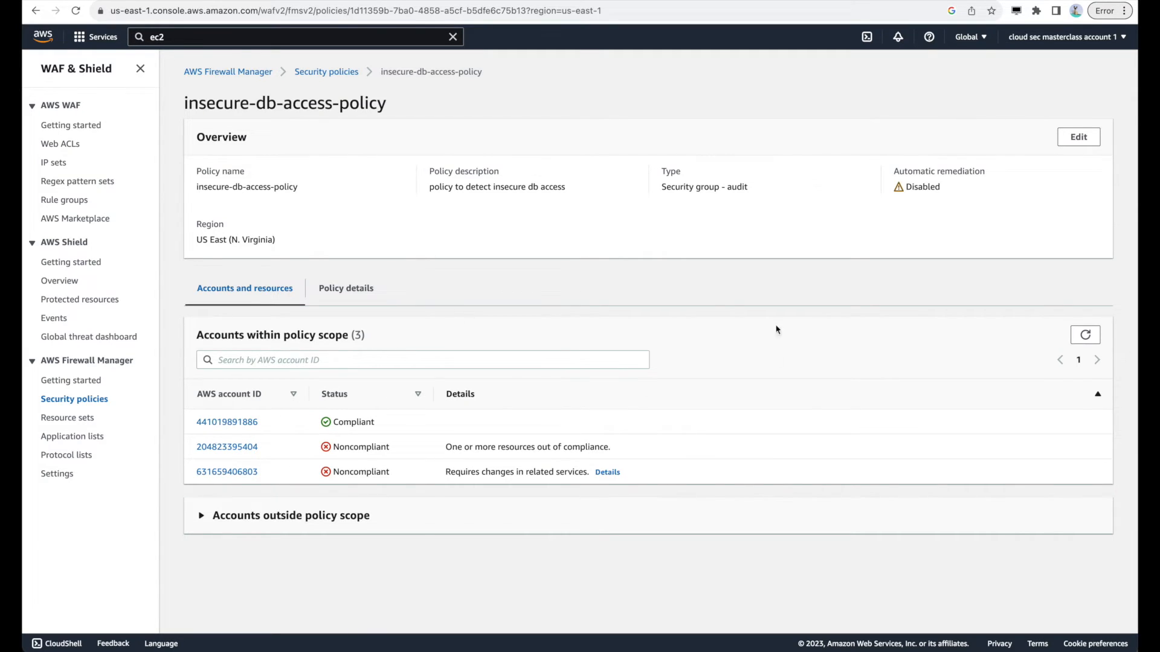
left_click_drag(266, 422, 198, 421)
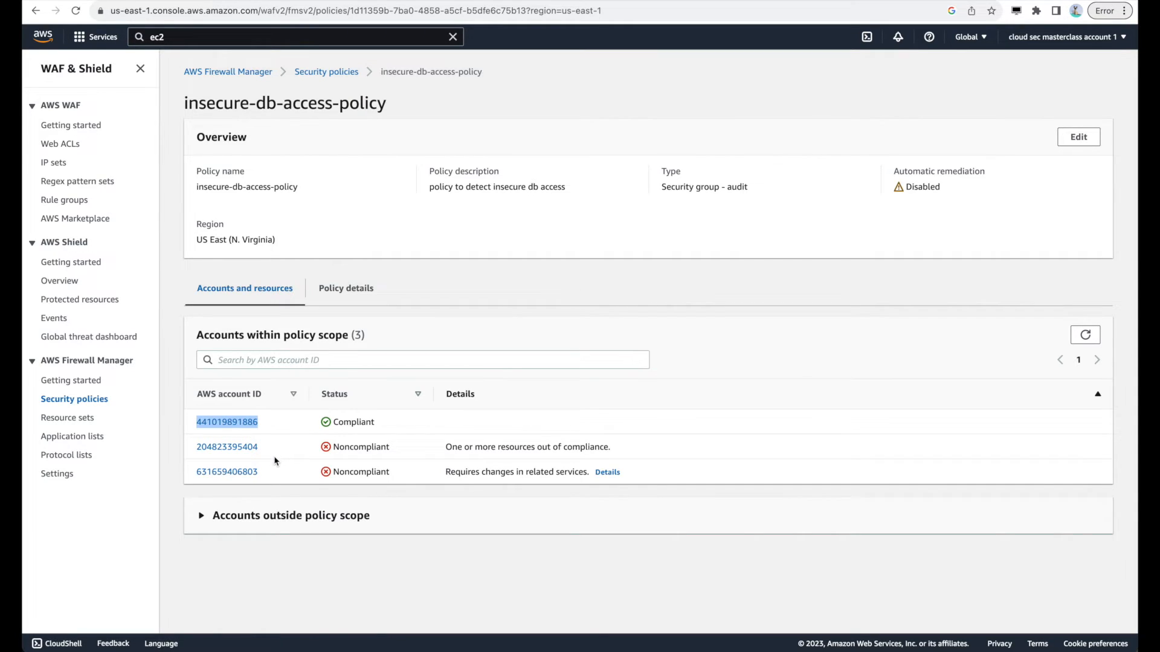
left_click(695, 459)
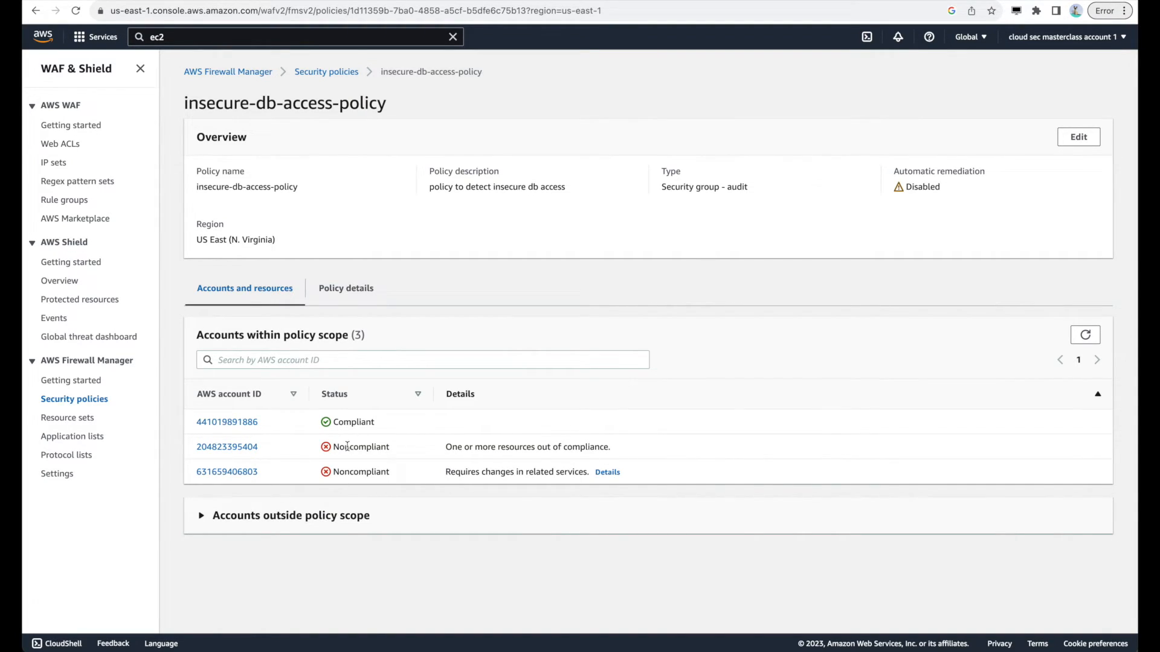
Read the details for the account requiring changes in related services, and examine the account with resources out of compliance.
left_click_drag(261, 471, 239, 471)
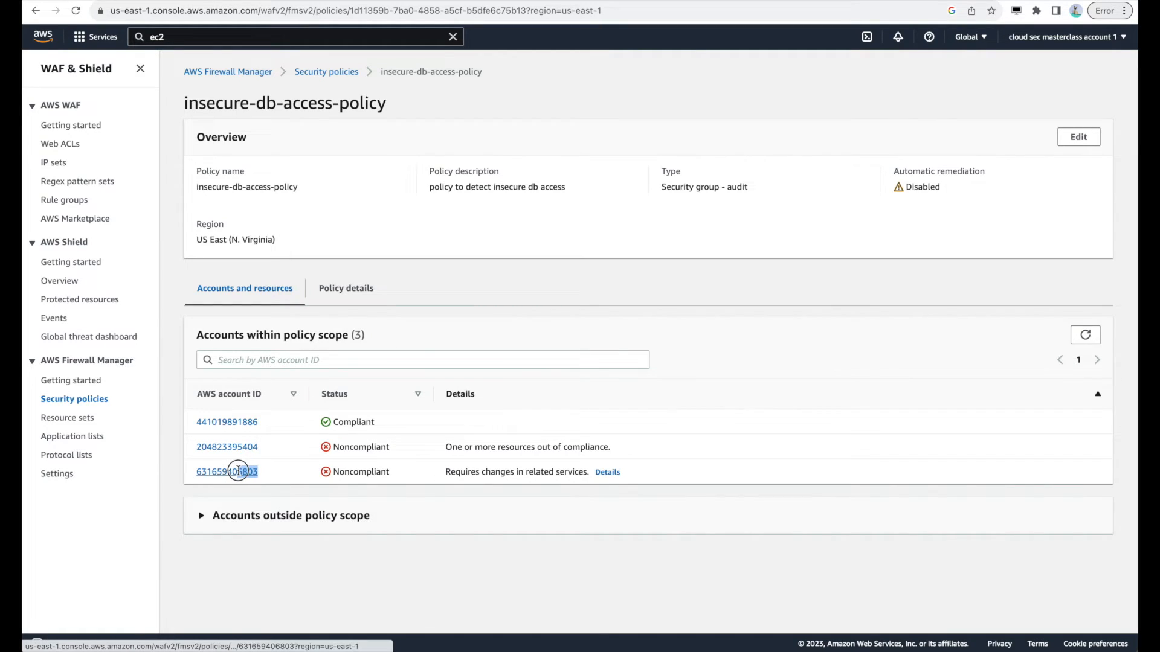
left_click(446, 471)
left_click(604, 472)
double_click(447, 337)
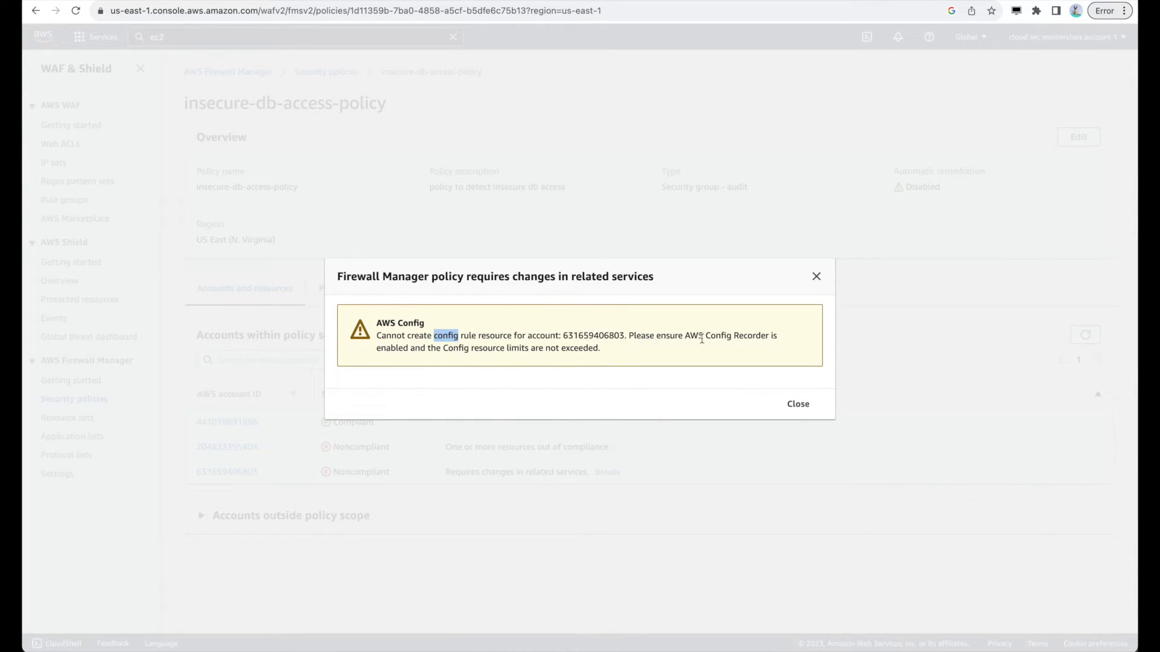
left_click(816, 277)
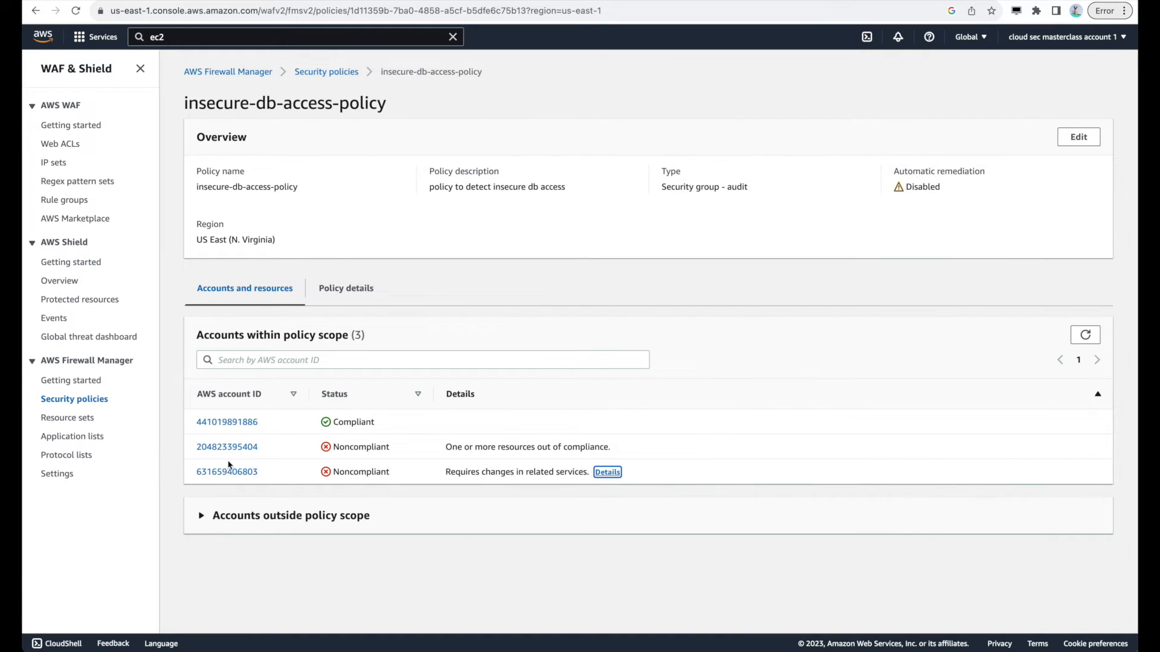
left_click_drag(259, 447, 238, 447)
left_click(214, 447)
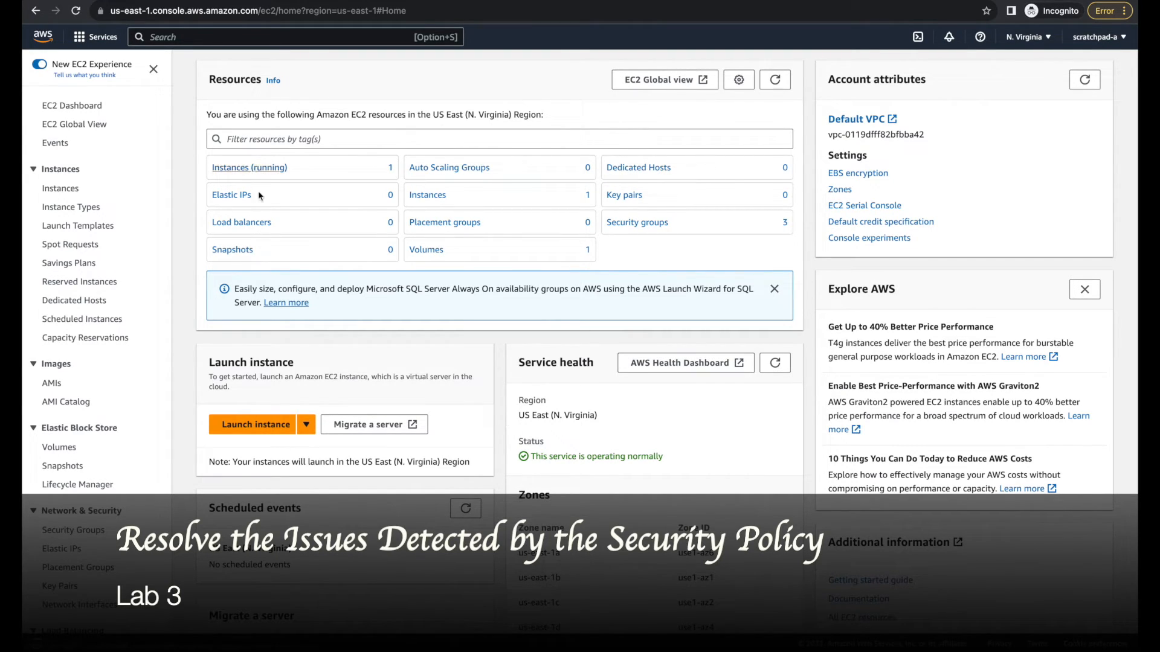
Open the running demo-ec2 instance and start changing its associated security groups.
left_click(271, 168)
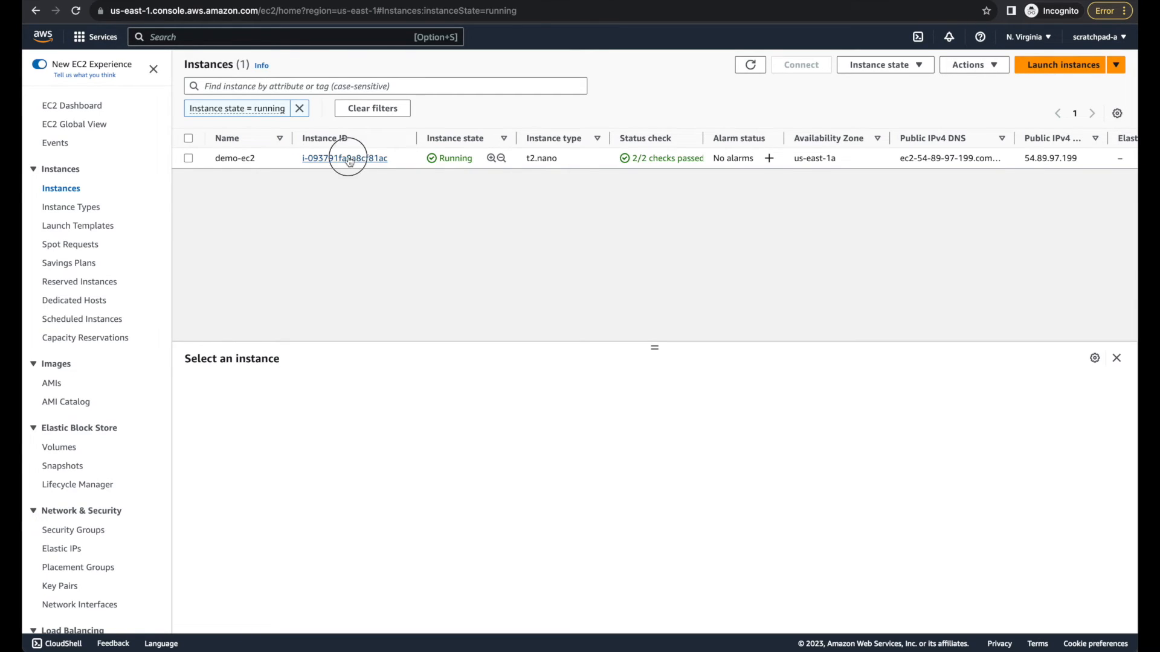
left_click(345, 158)
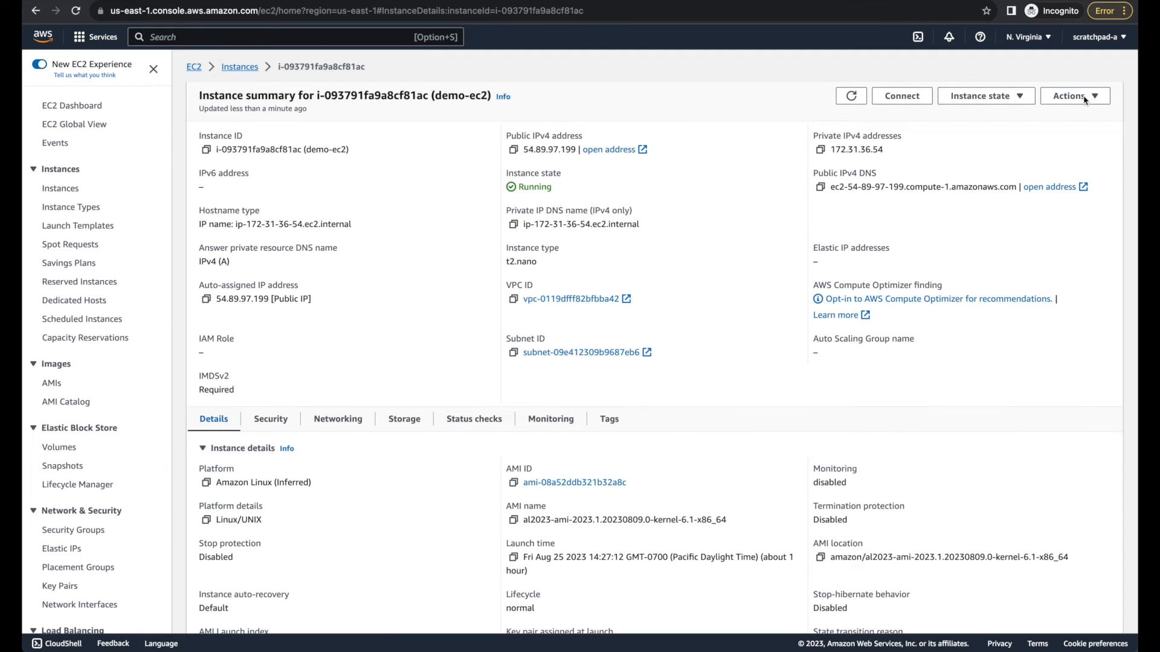
left_click(1067, 98)
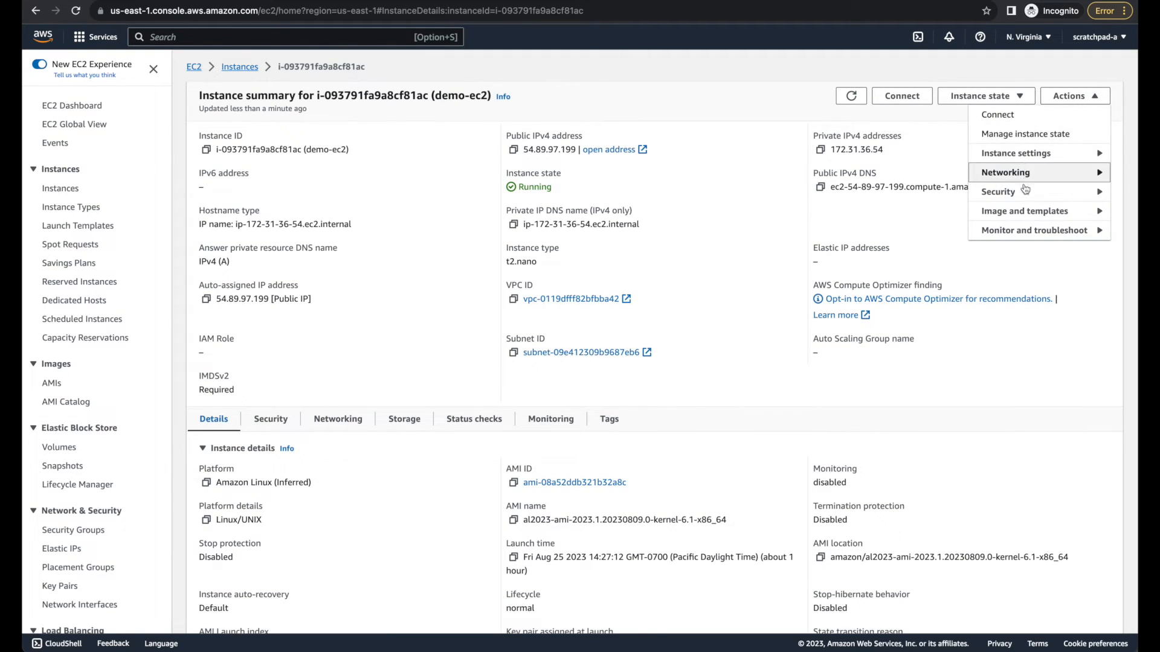
mouse_move(1023, 193)
left_click(904, 192)
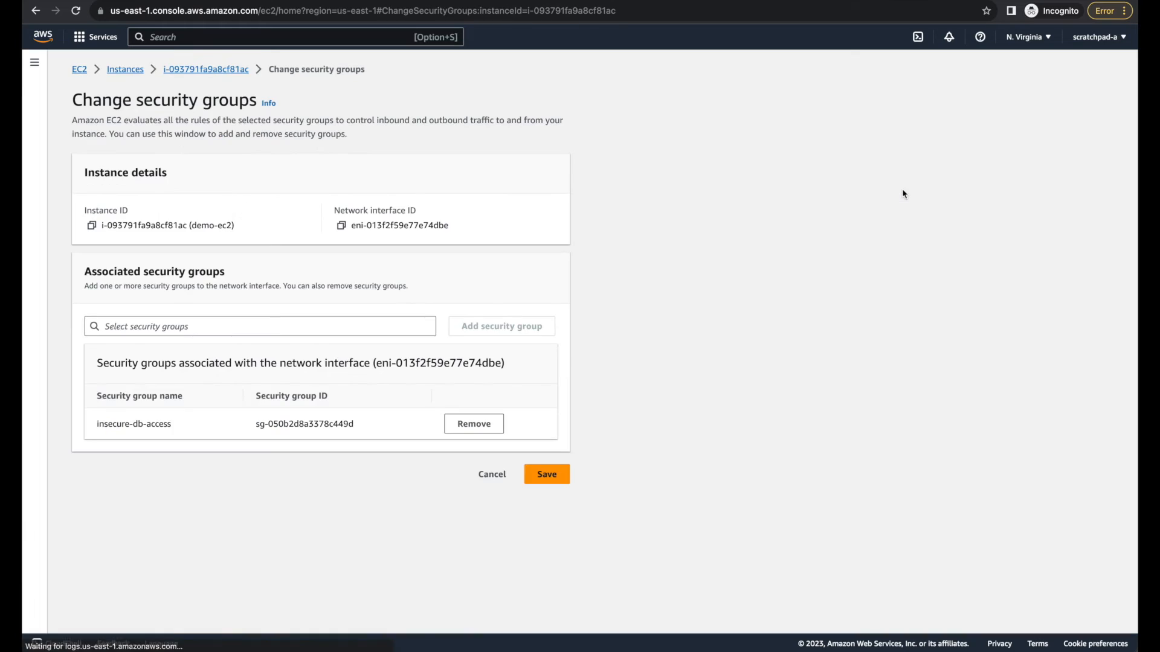
Replace the insecure-db-access security group on demo-ec2's network interface with secure-db-access and save the change.
triple_click(117, 427)
left_click(462, 424)
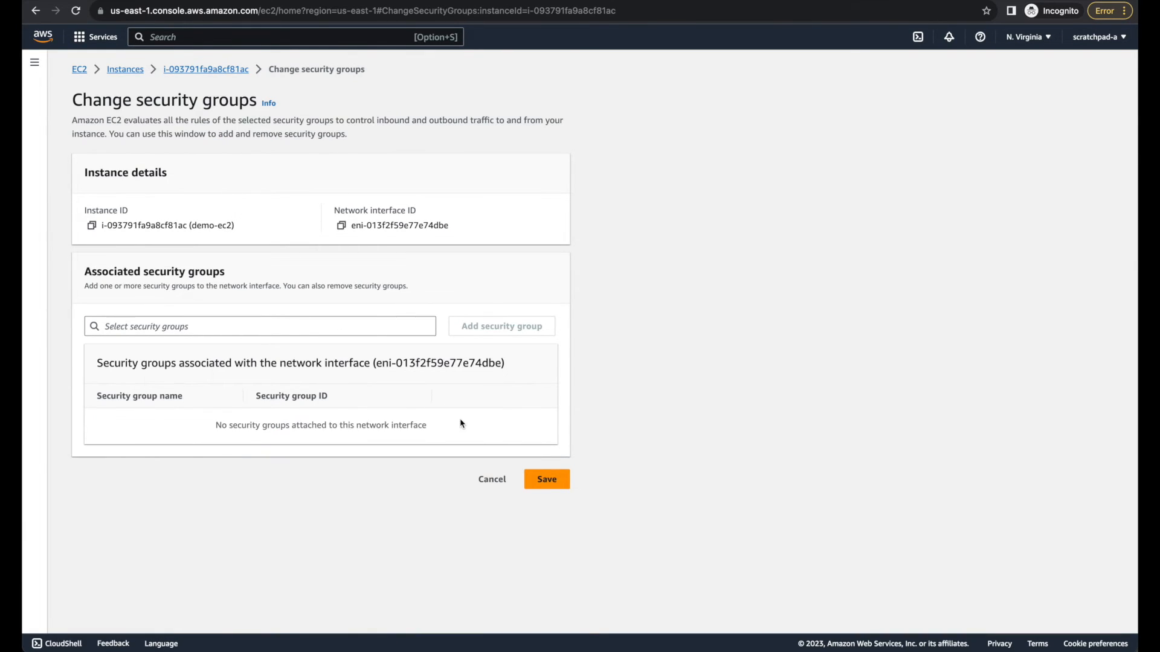
left_click(313, 330)
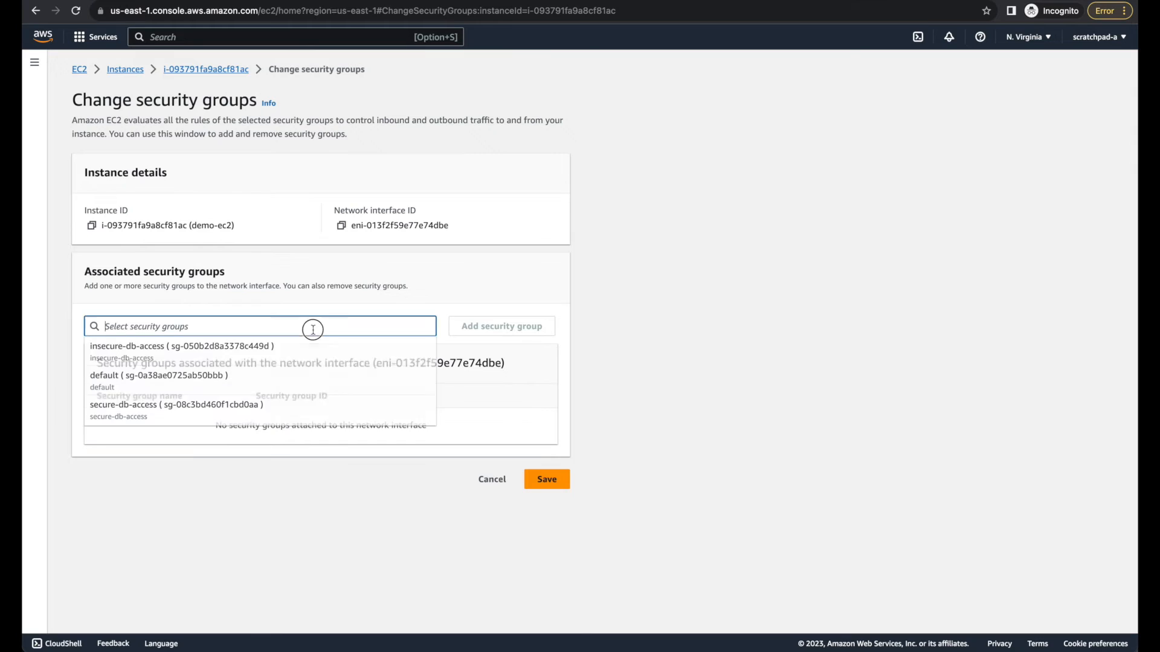
left_click(214, 404)
left_click(485, 325)
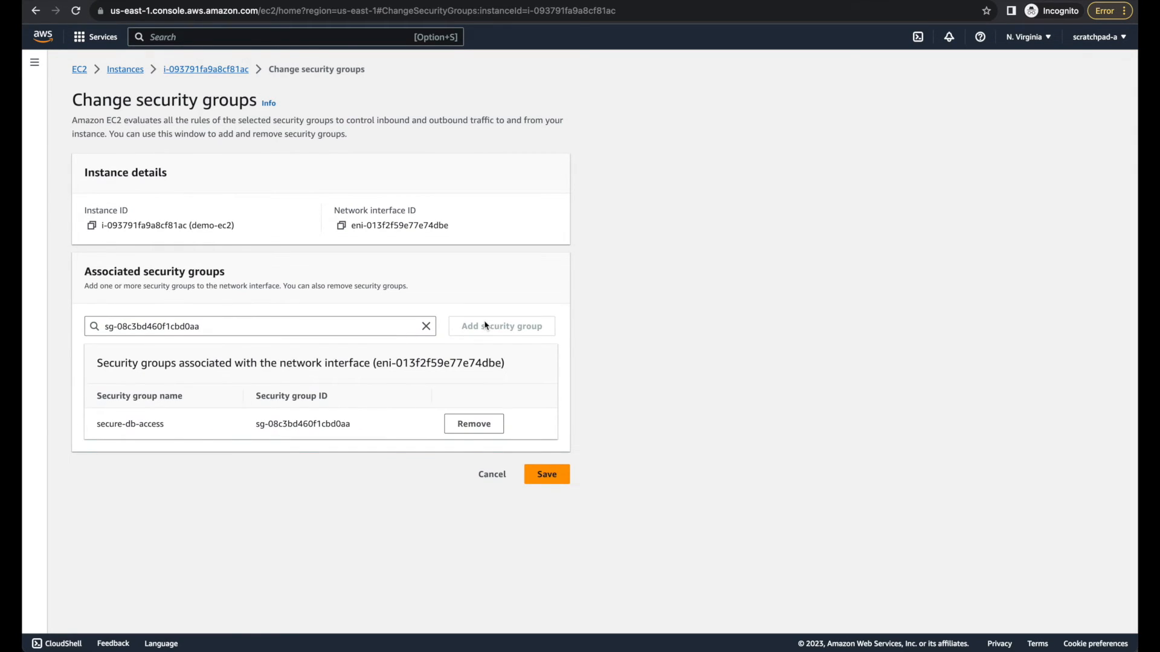
left_click(545, 474)
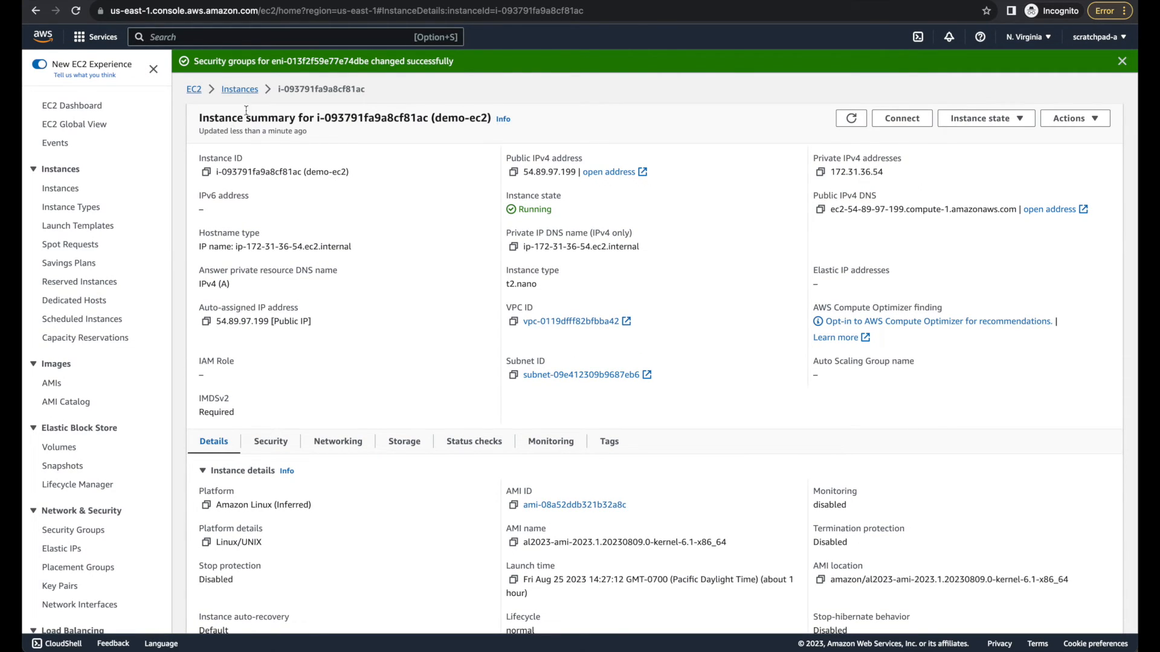
Search for config, open AWS Config in a new tab, and refresh its list of rules.
left_click(211, 46)
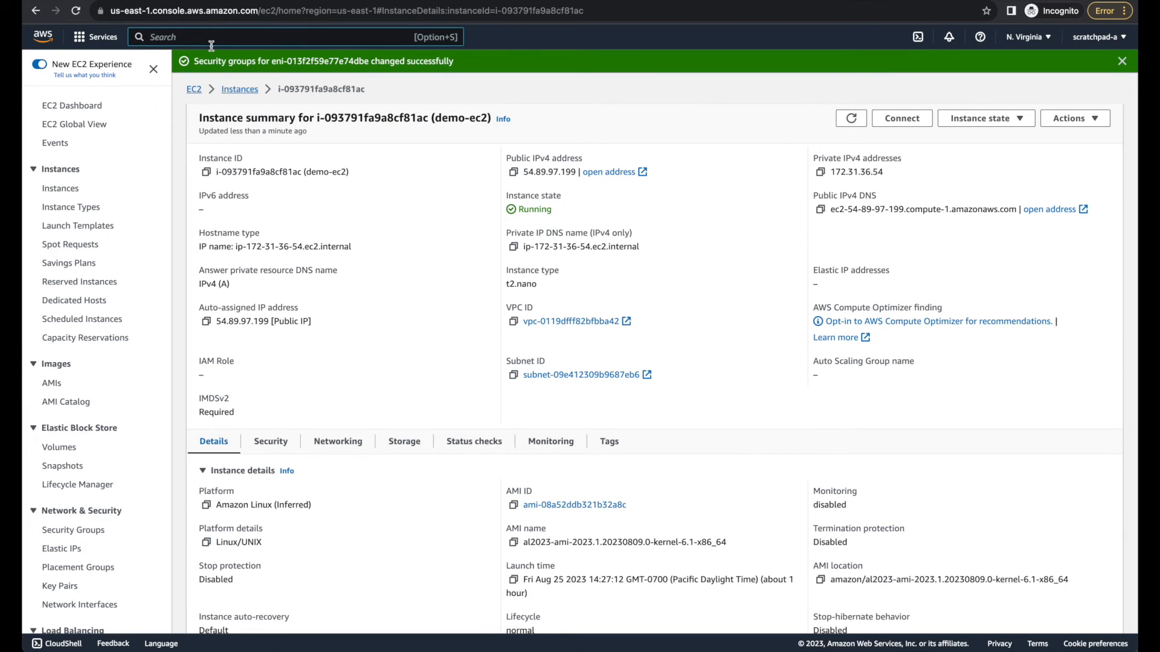
type("config")
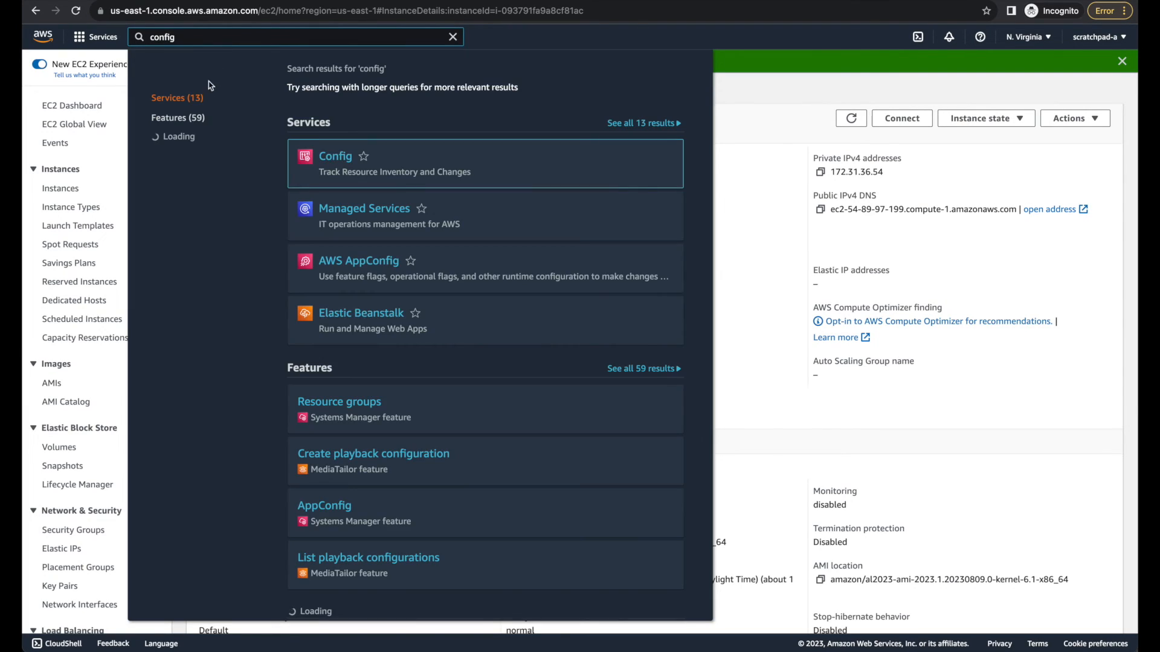
right_click(325, 165)
left_click(348, 166)
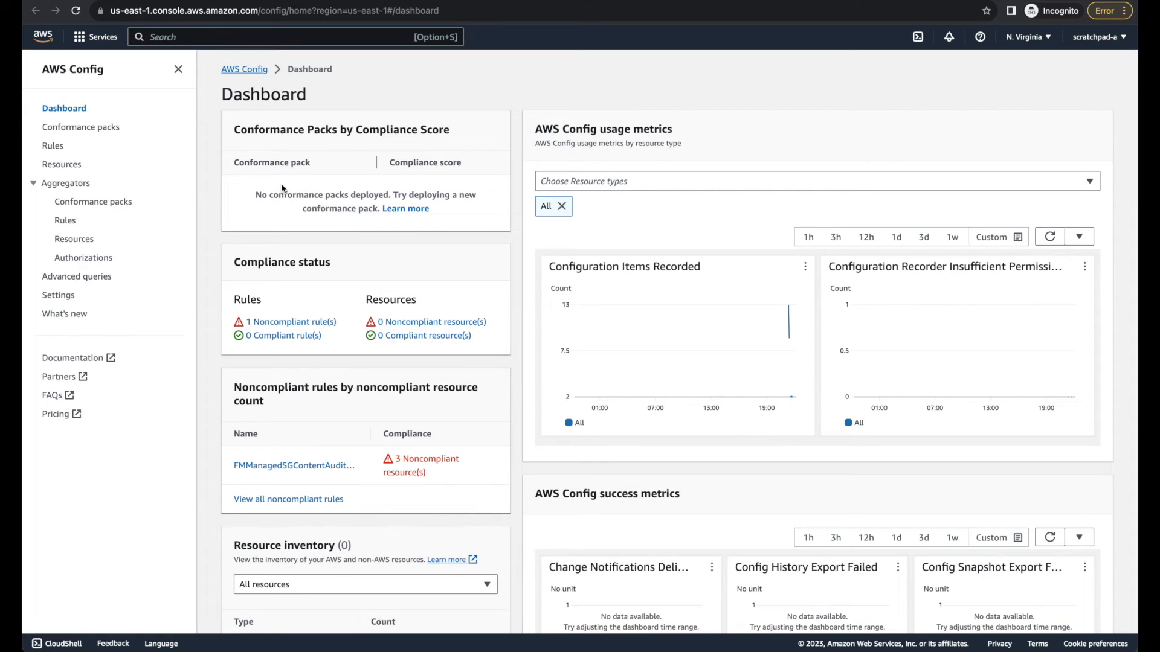
left_click(49, 149)
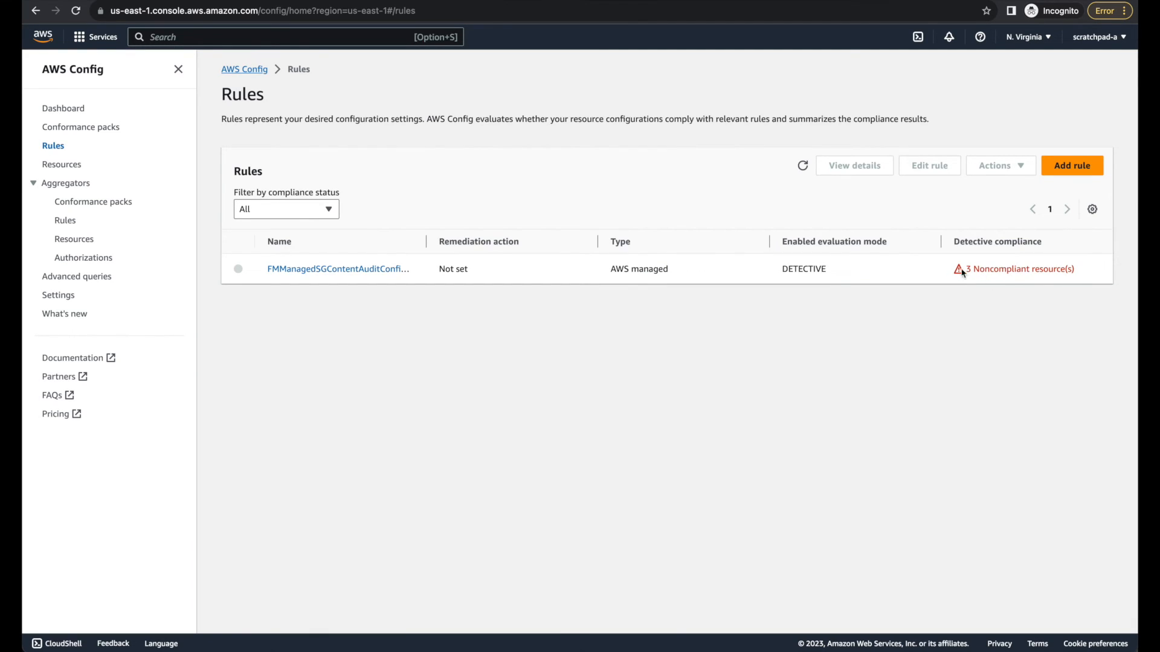
left_click(802, 168)
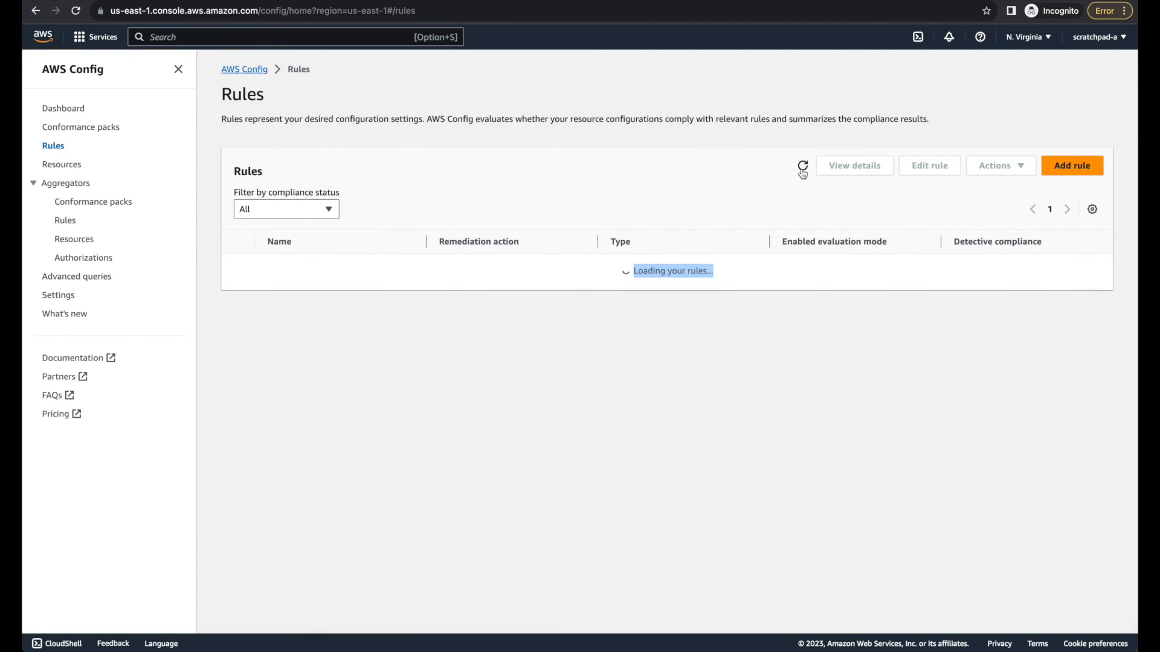
Open the Firewall Manager security group content audit rule and refresh its noncompliant resources in scope.
left_click(382, 270)
scroll(634, 320, "down", 4)
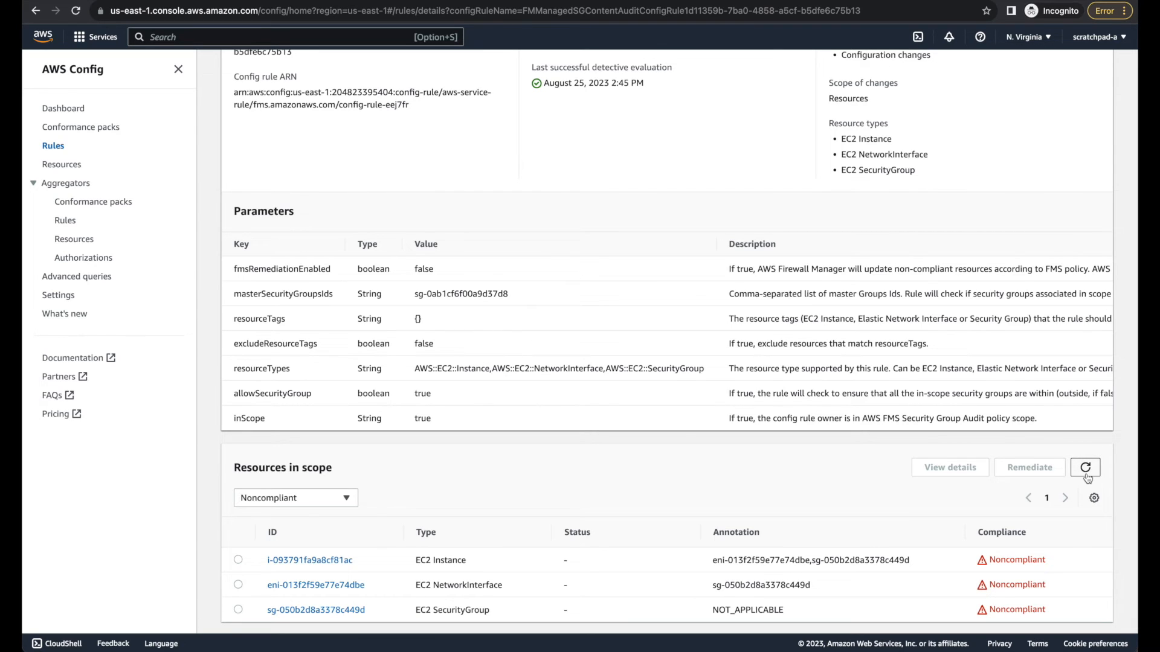
left_click(1085, 467)
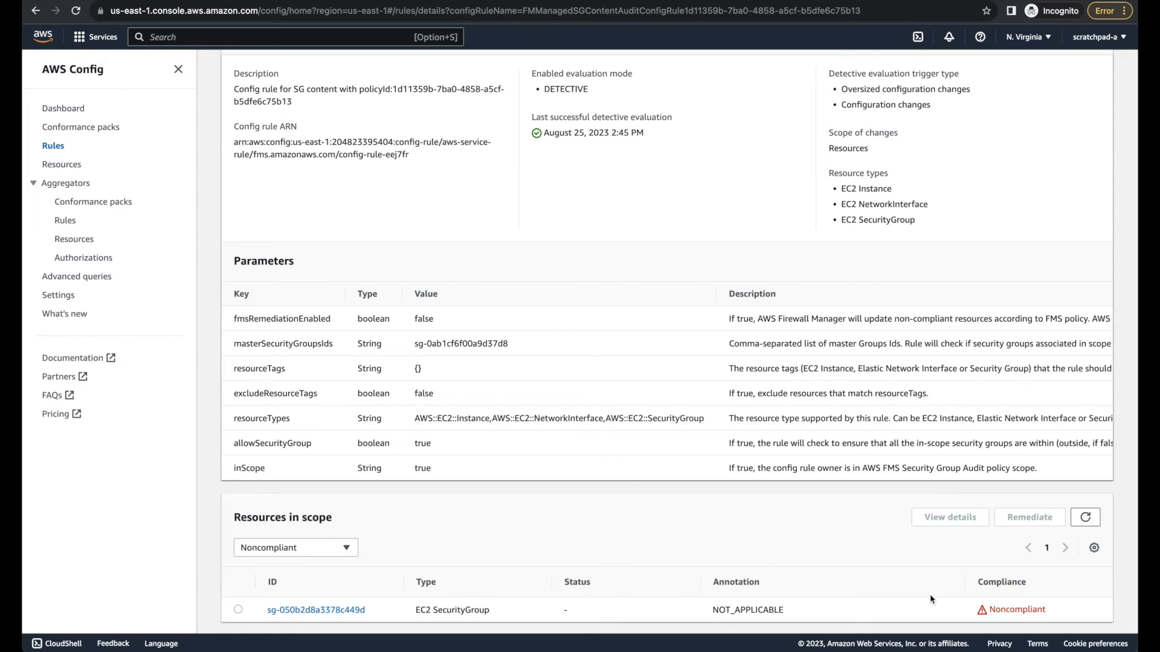
Examine the compliance and ID of the noncompliant security group, and review the audit rule's details and parameters.
left_click_drag(1062, 609, 989, 608)
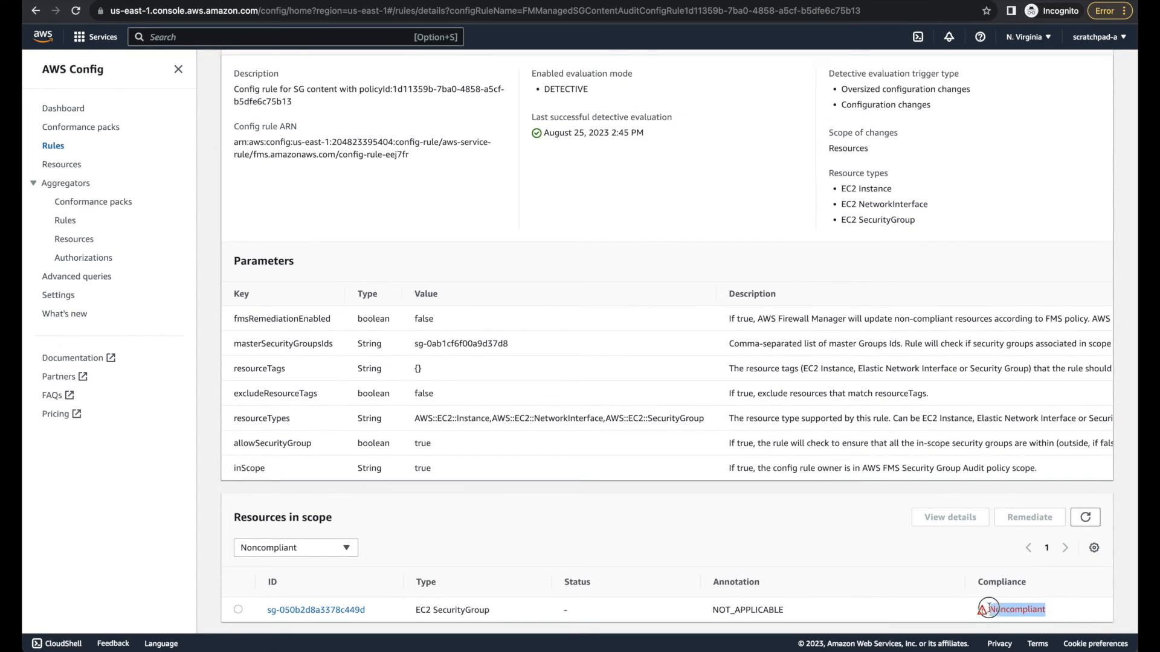
left_click_drag(370, 610, 267, 605)
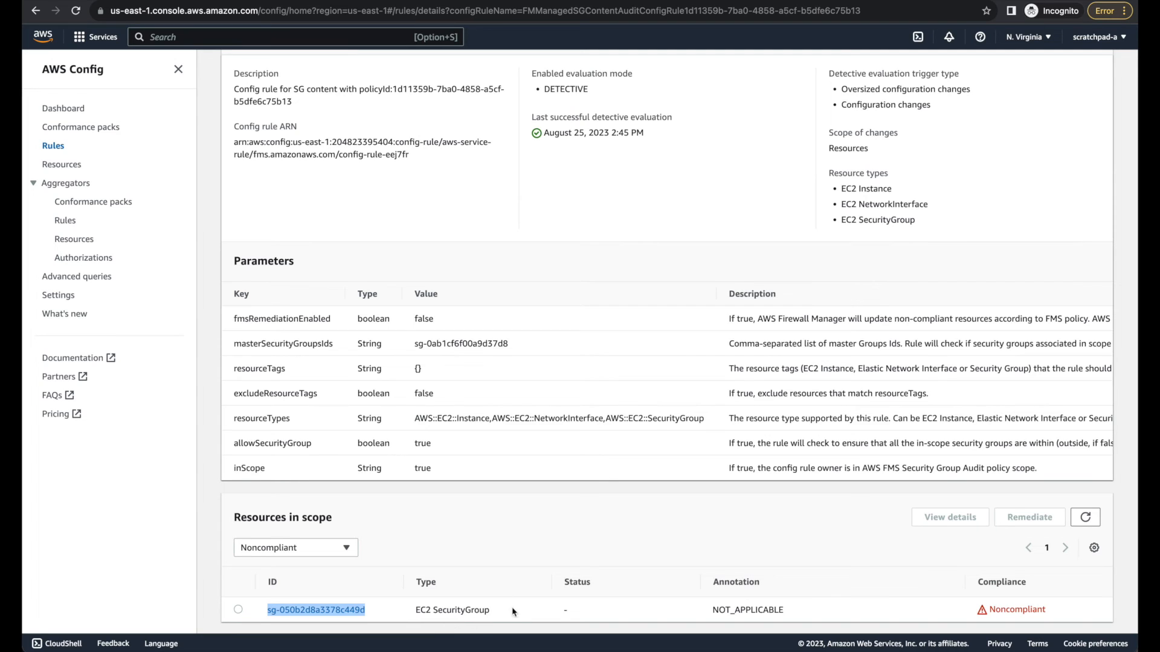
left_click(529, 544)
scroll(530, 544, "up", 10)
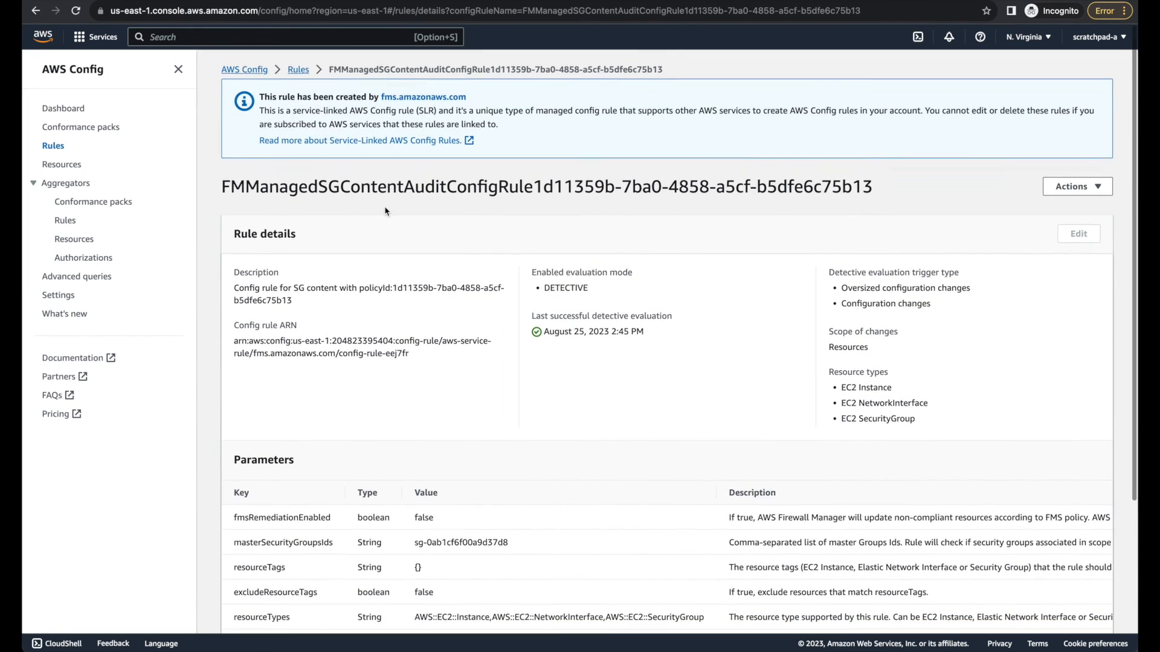
scroll(441, 361, "down", 10)
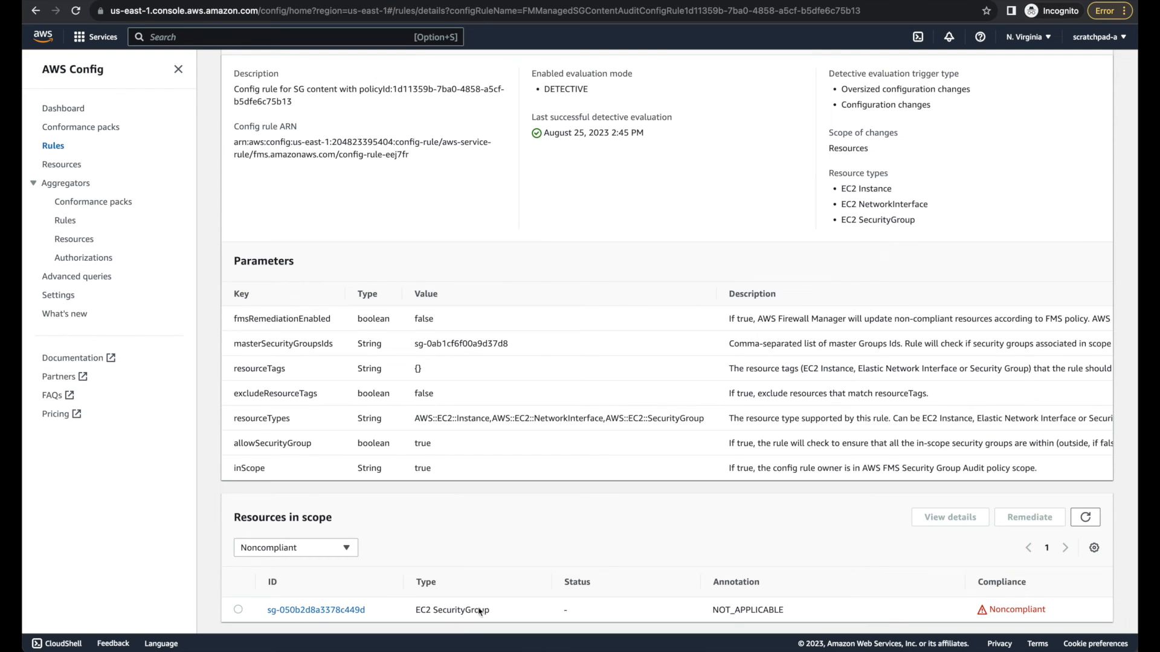
scroll(480, 611, "up", 1)
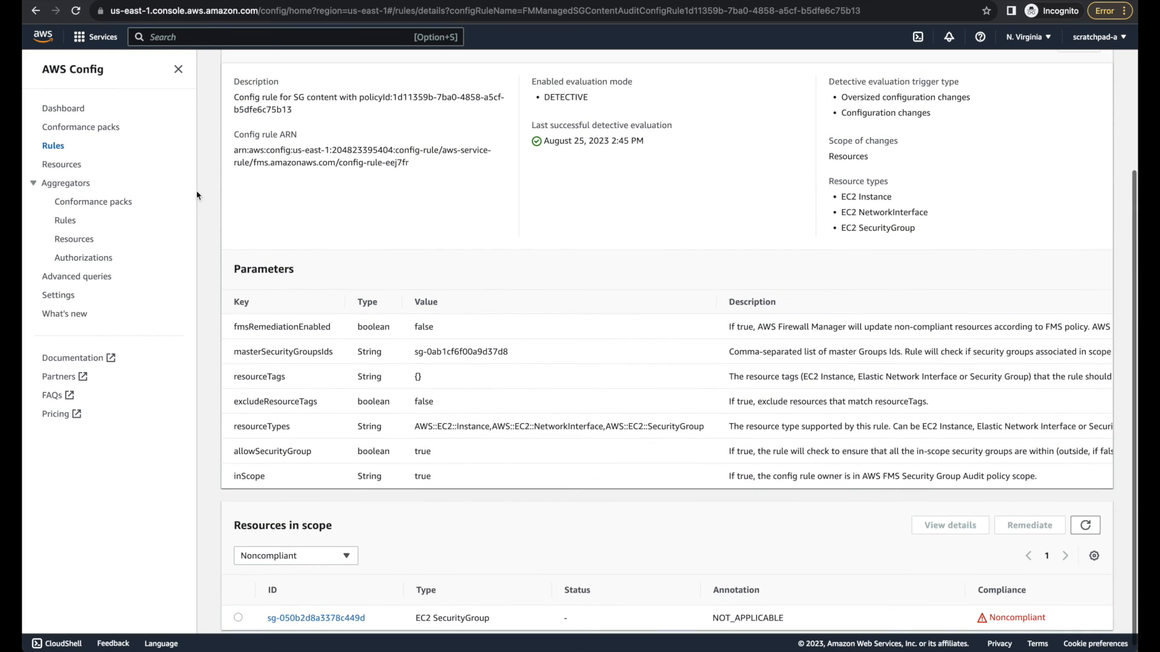
Return to the Config rules list, then switch to Firewall Manager and check the resource type of the account's noncompliant resource.
left_click(53, 147)
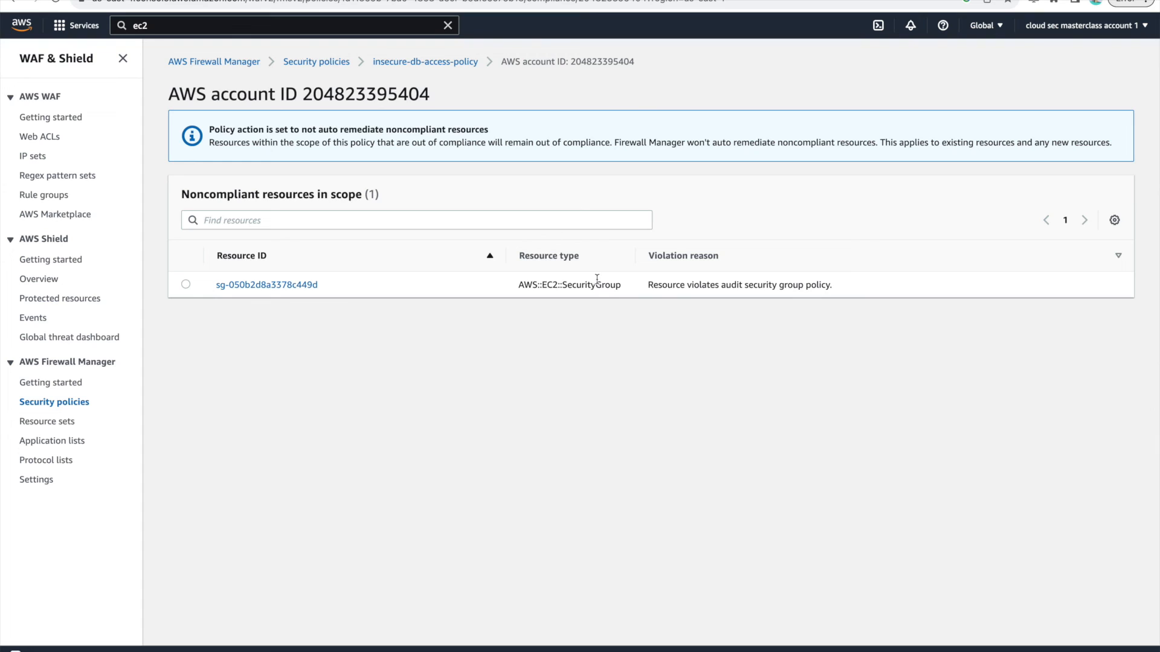
triple_click(547, 286)
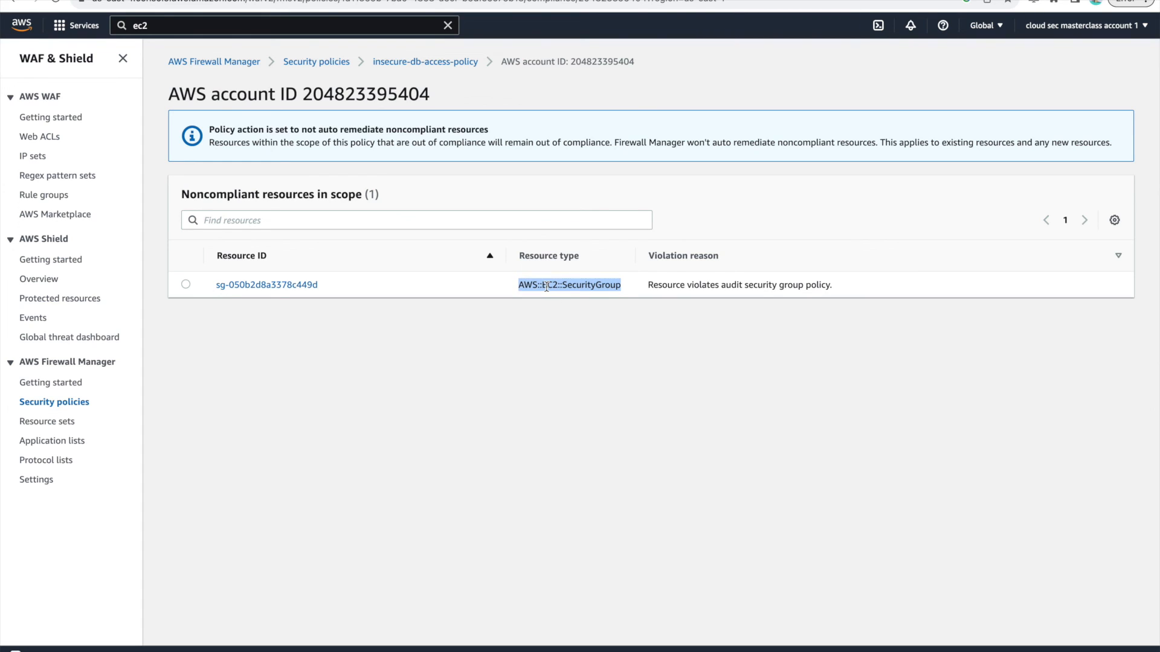